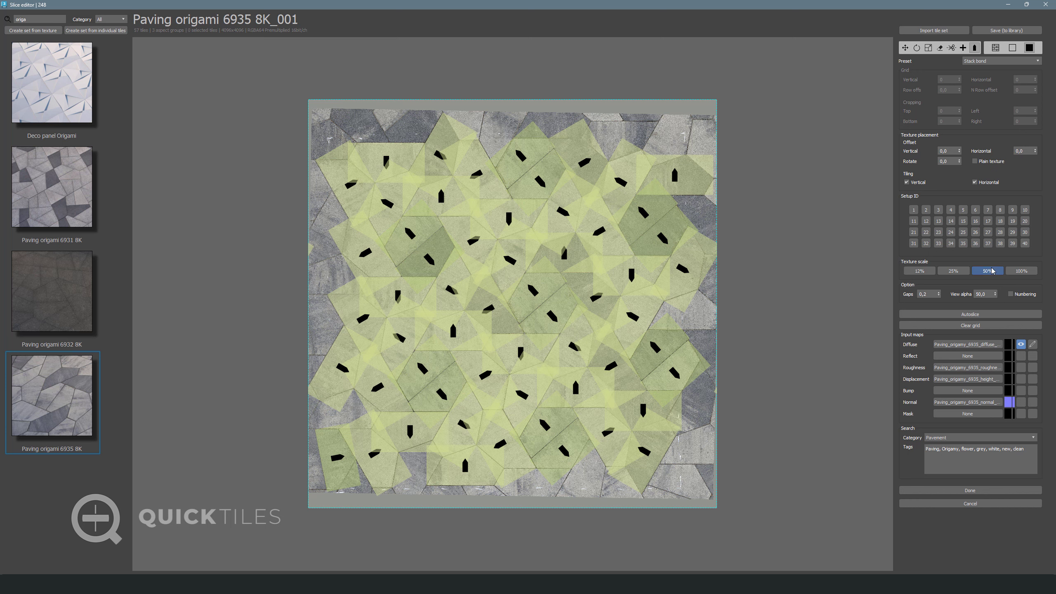
Press Done to slice the Paving origami 6935 8K_001 tile set once every tile has an orientation arrow
click(974, 491)
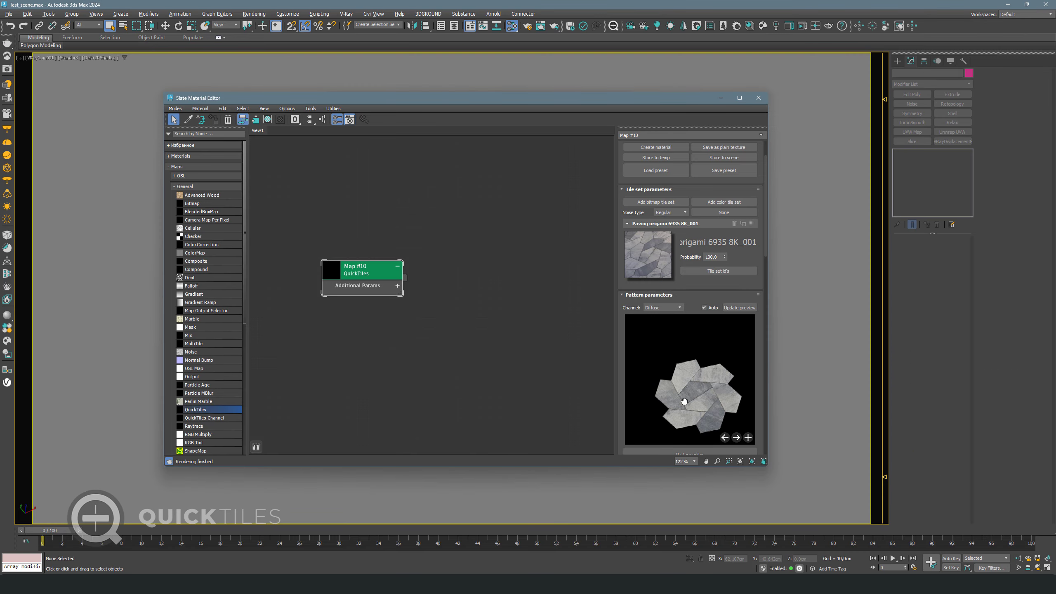
After slicing, return to Map #10's Pattern parameters in the Slate Material Editor
drag(700, 346, 696, 264)
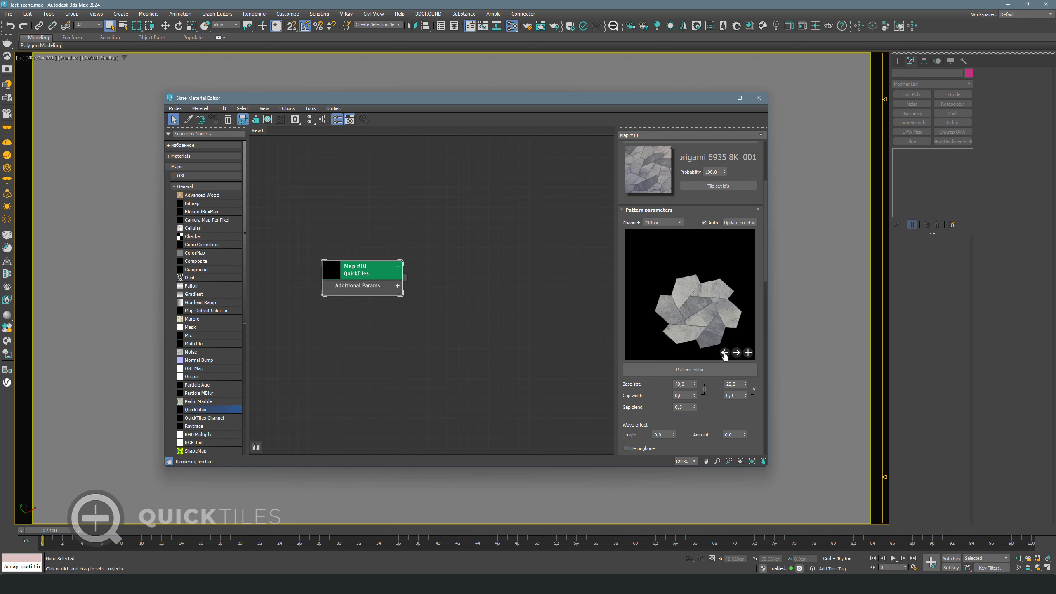
Open the Origamy flower_001 pattern full-screen and assign Tile id 1 to one brick group
click(737, 370)
click(478, 18)
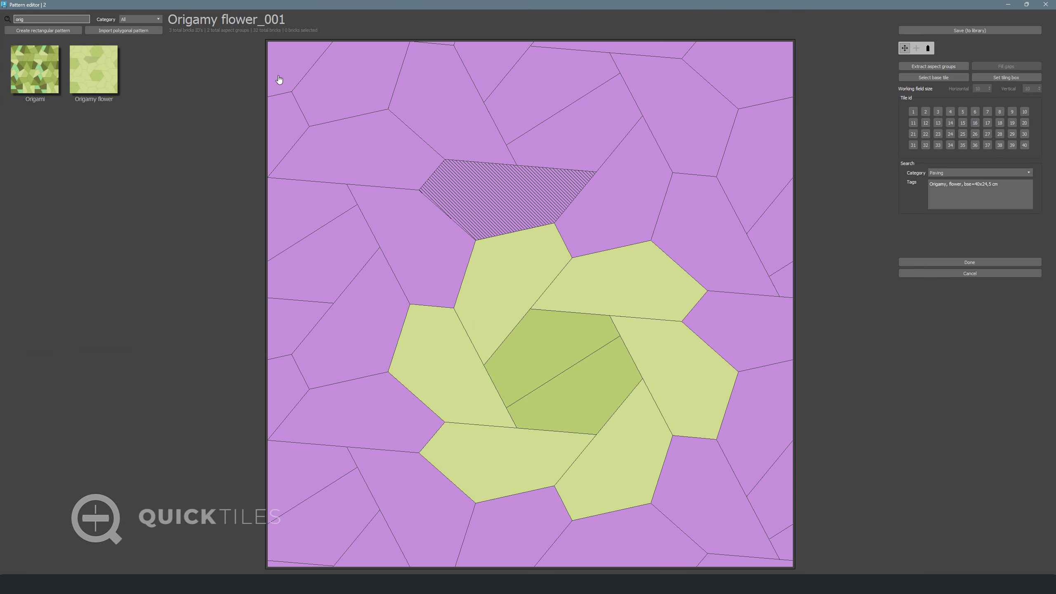
double_click(358, 71)
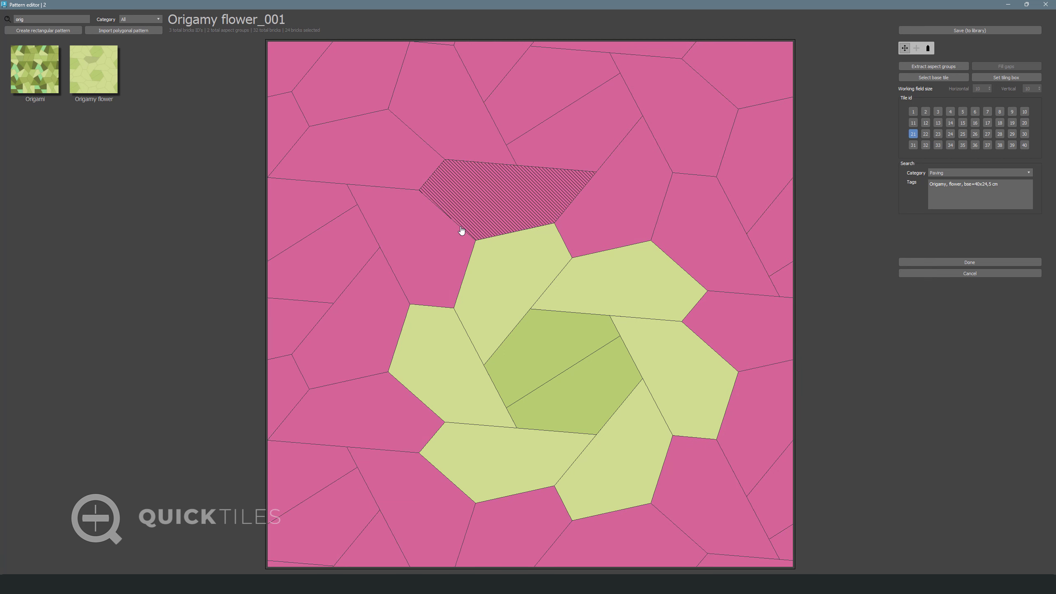
click(915, 110)
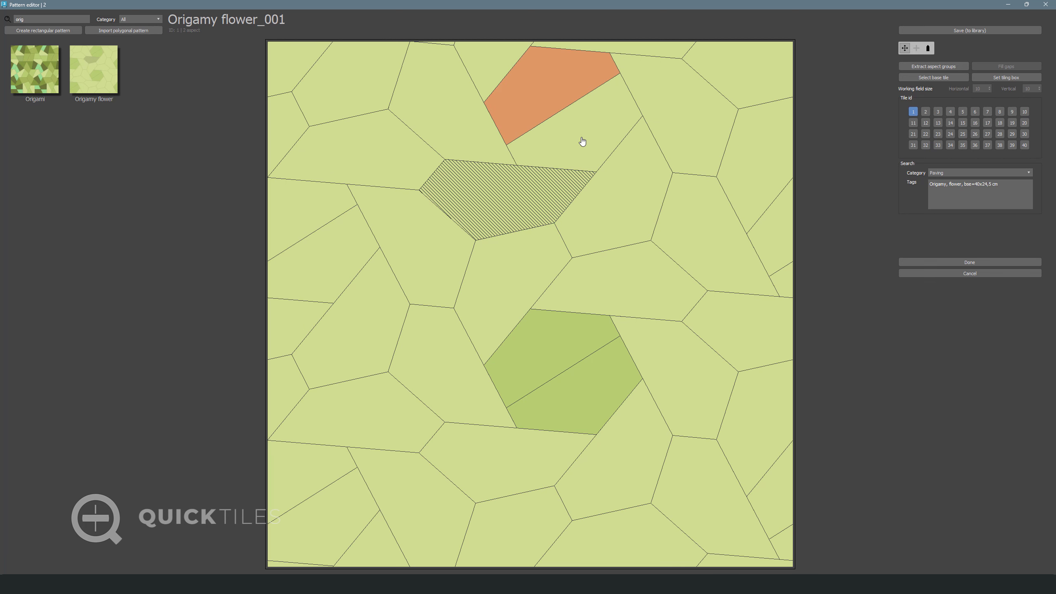
Select six hexagon bricks along the top and left edges and assign them Tile id 2
click(582, 141)
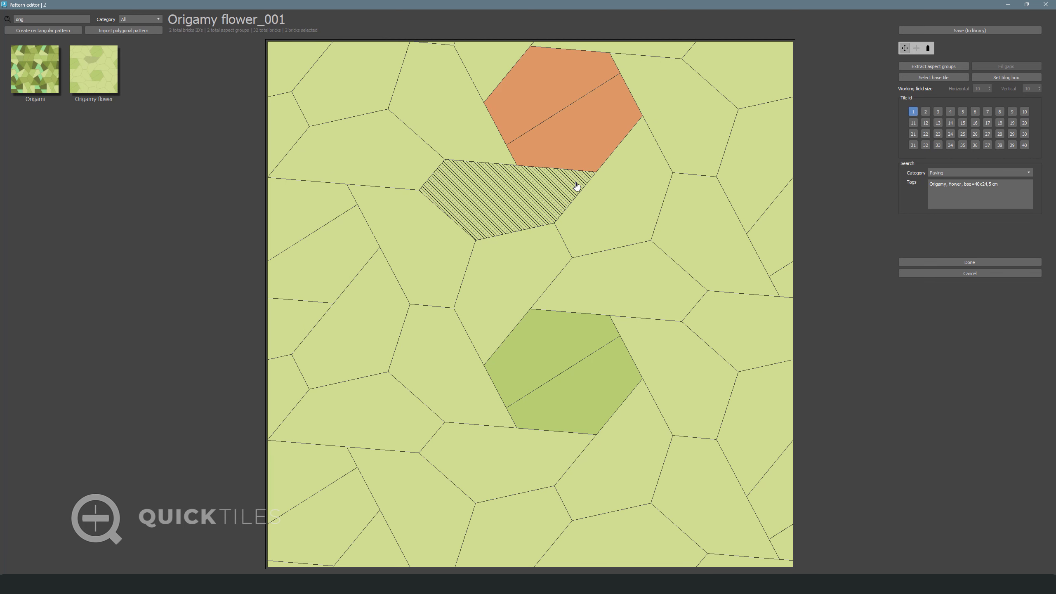
click(313, 205)
click(332, 268)
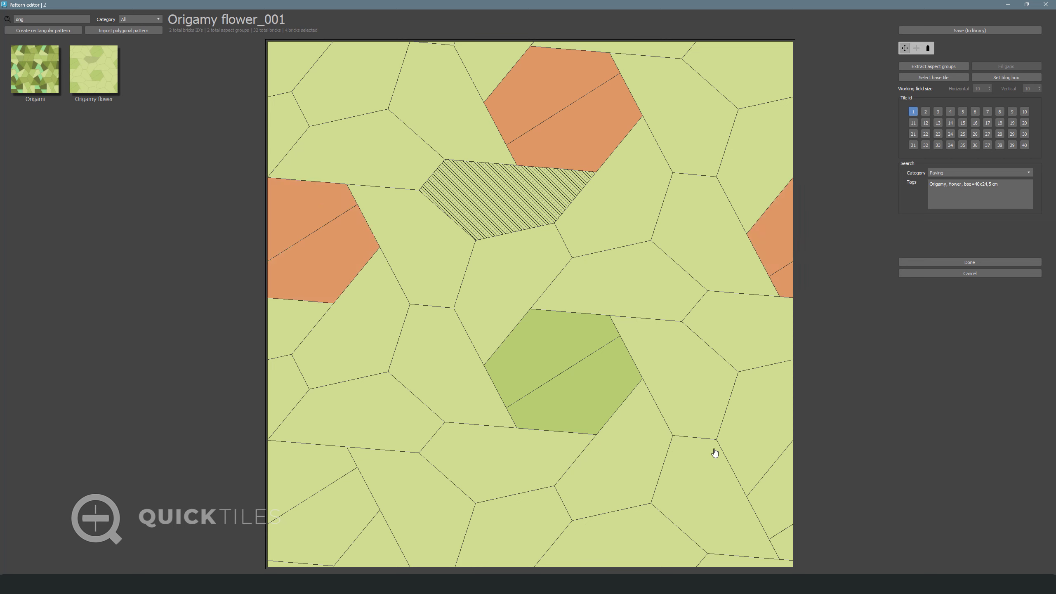
click(309, 468)
click(354, 503)
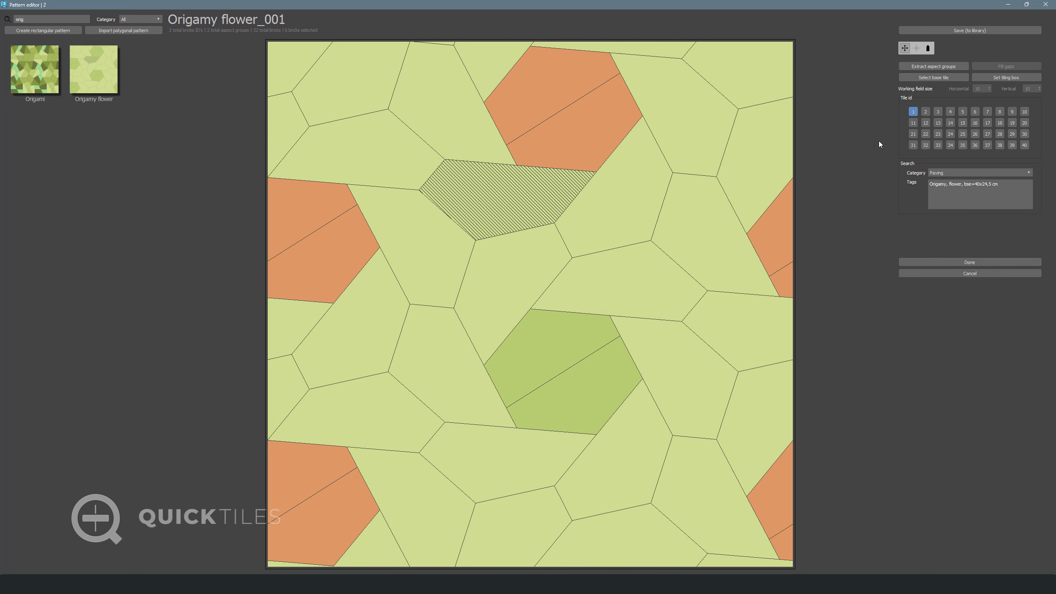
click(927, 110)
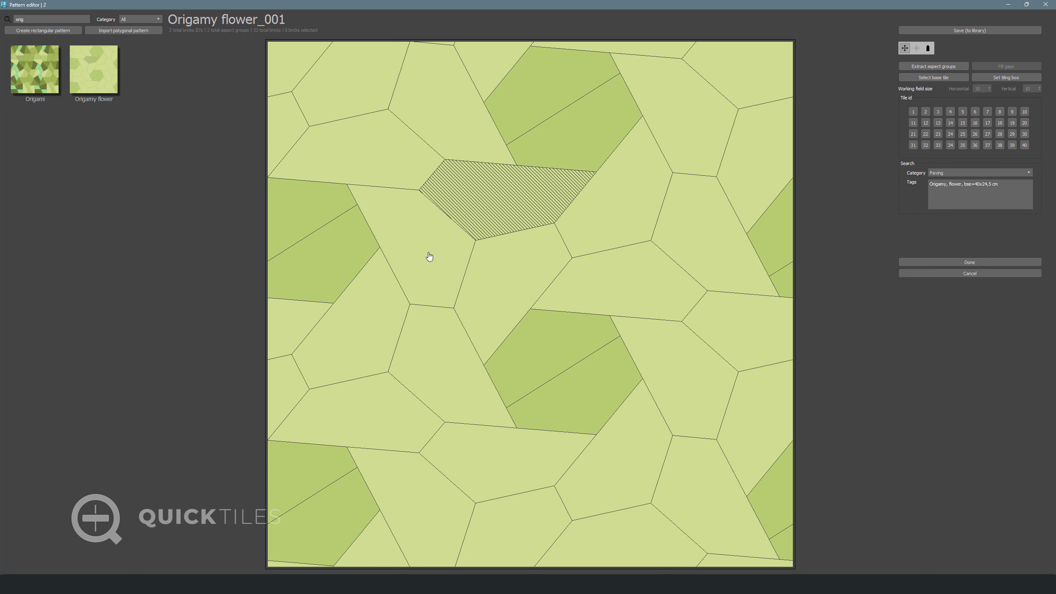
Set orientation arrows on the top, centre and right-side bricks
click(928, 47)
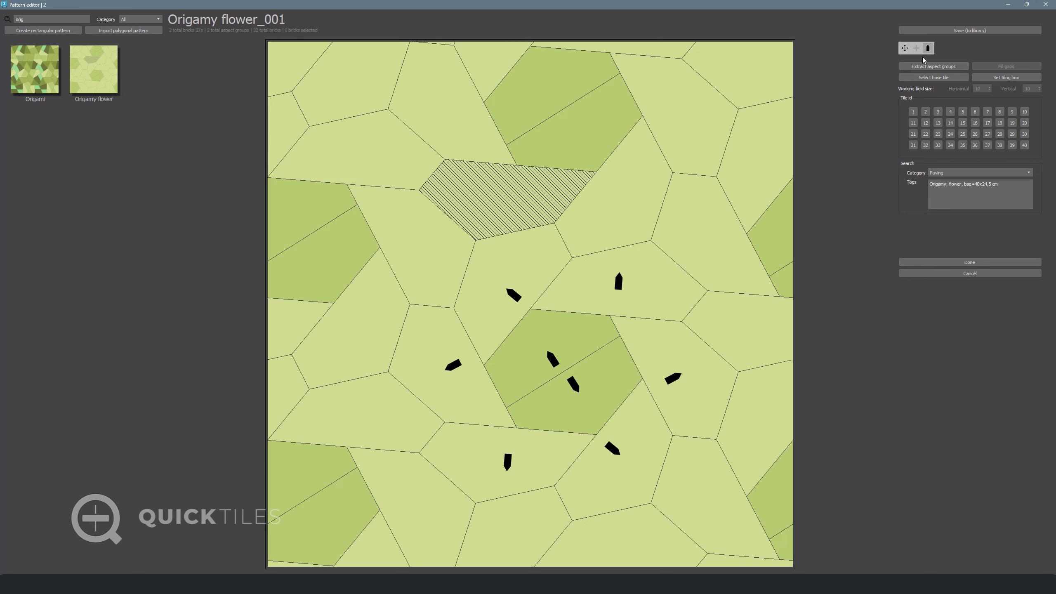
click(515, 175)
click(397, 249)
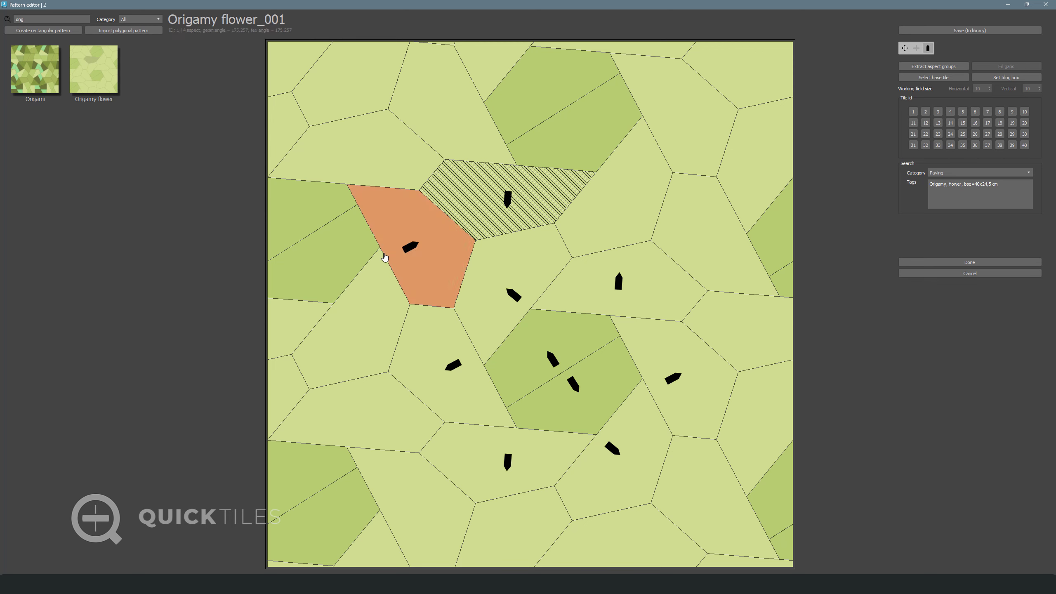
click(311, 246)
click(303, 235)
click(570, 112)
click(566, 96)
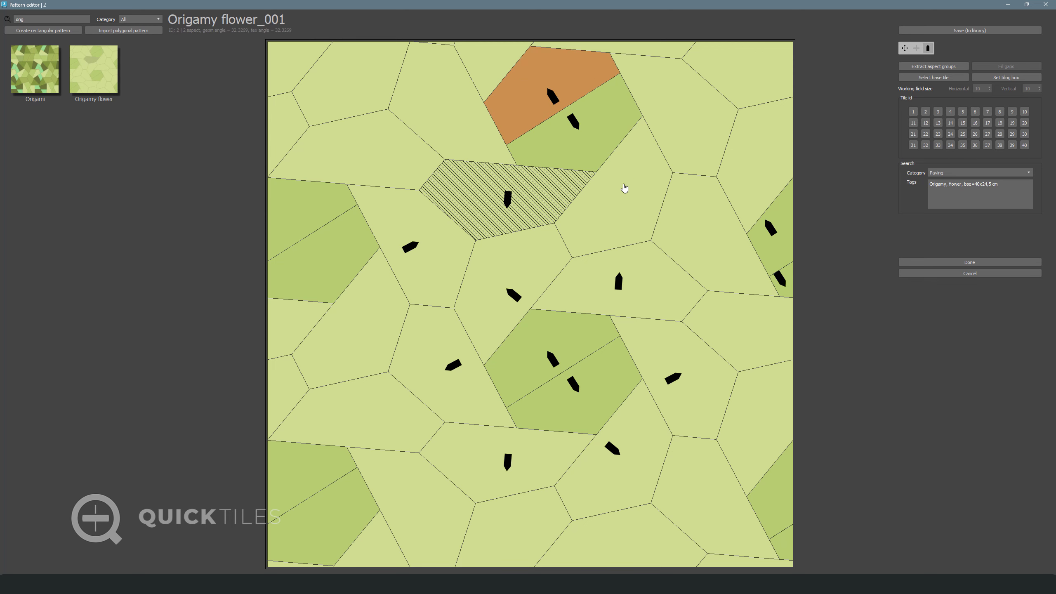
click(625, 186)
click(727, 227)
click(780, 206)
click(774, 189)
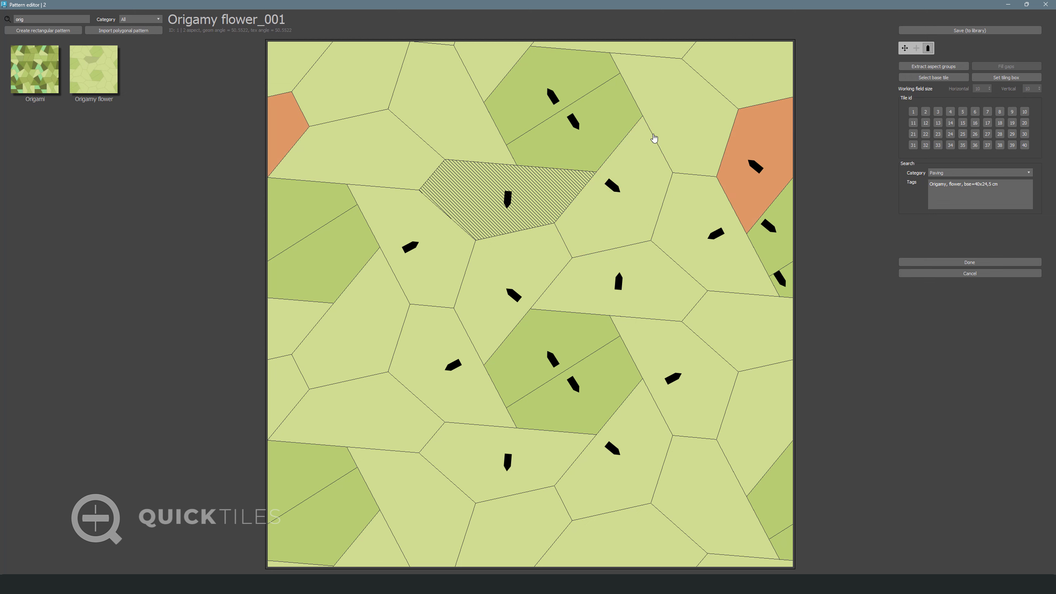
click(646, 114)
click(472, 106)
click(483, 76)
click(354, 175)
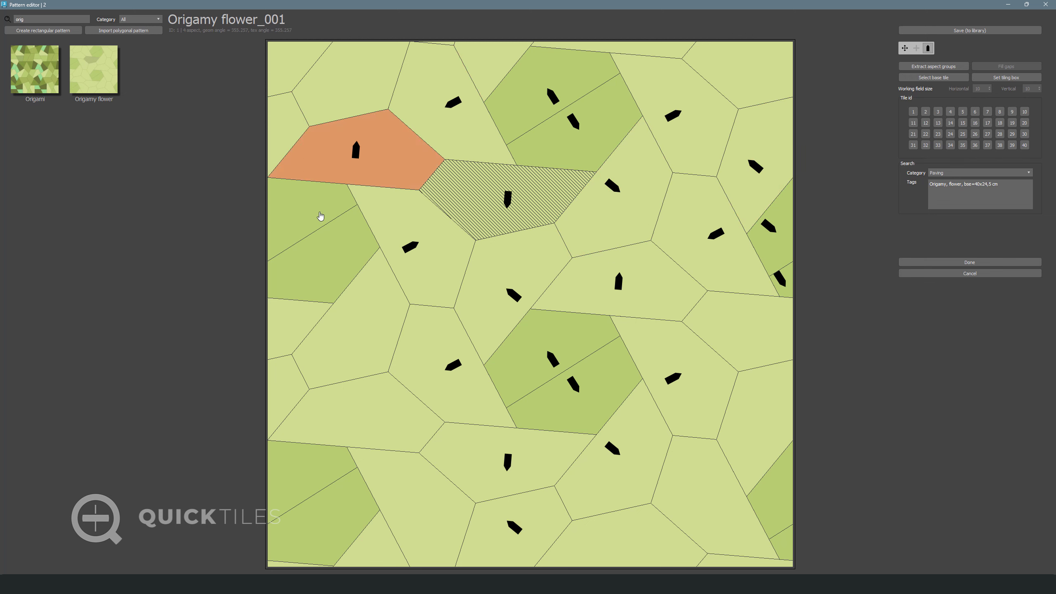
click(318, 217)
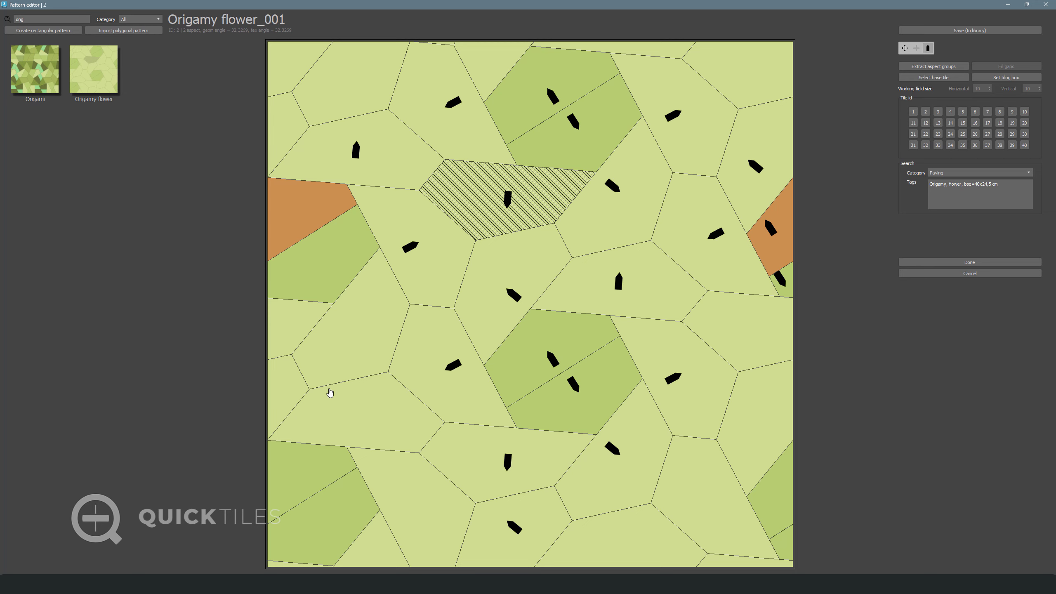
Set orientation arrows on the remaining lower and edge bricks, then clear the selection
click(344, 319)
click(398, 449)
click(400, 497)
click(286, 512)
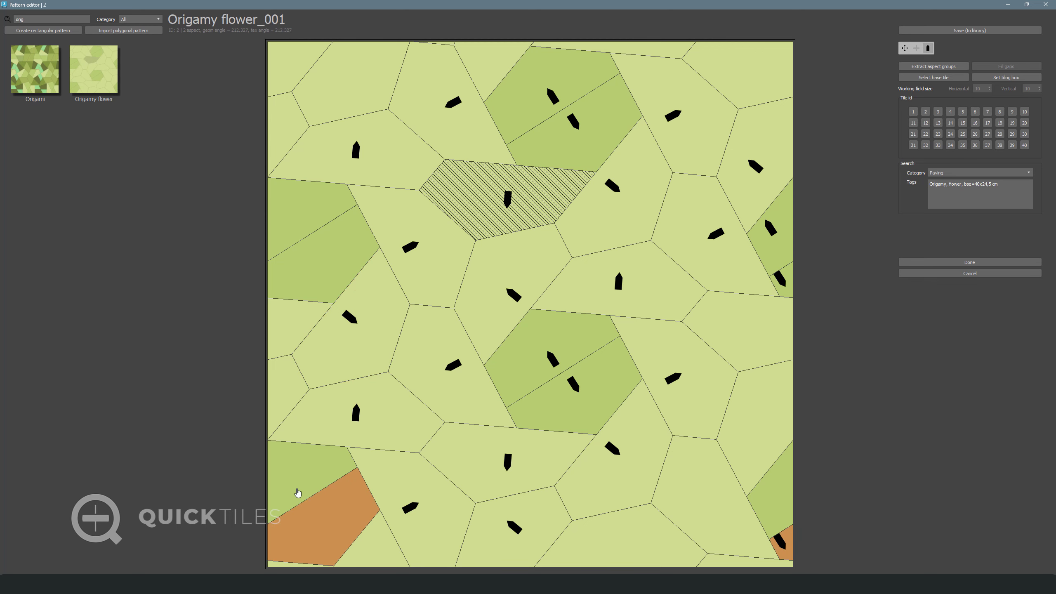
click(300, 495)
click(634, 564)
click(731, 499)
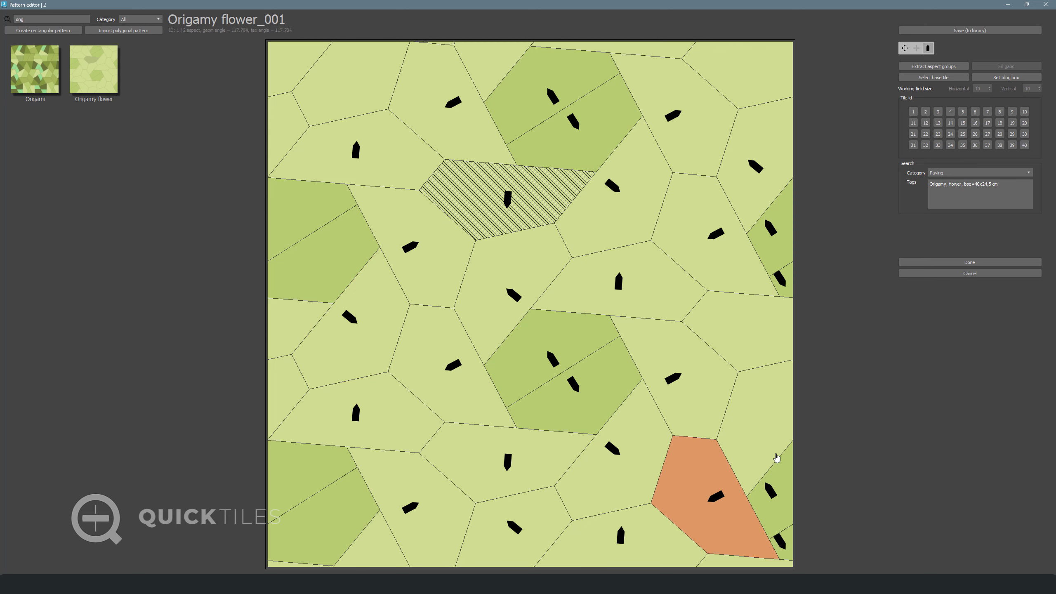
click(776, 457)
click(741, 564)
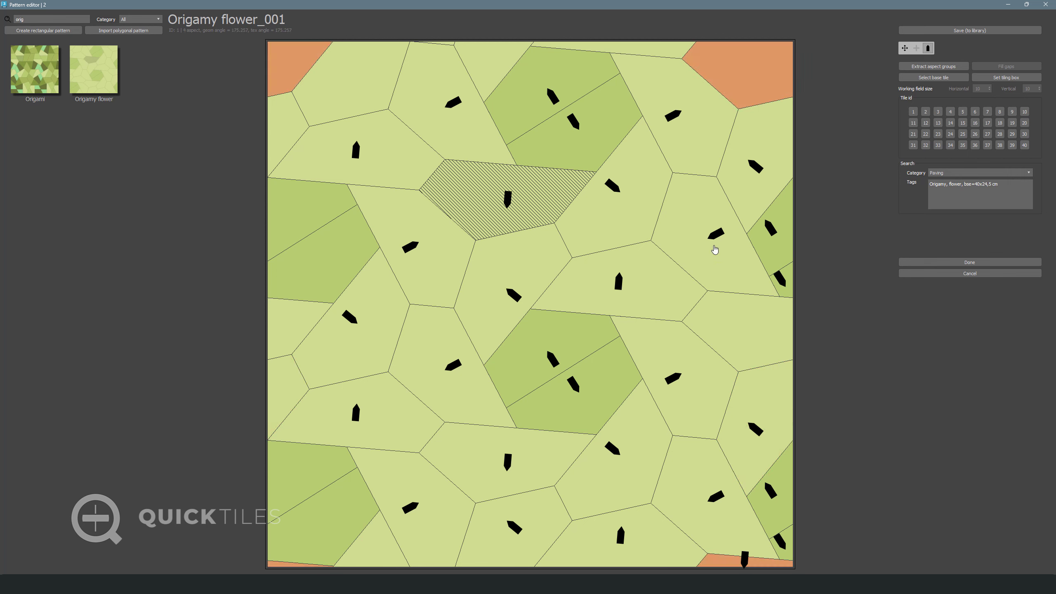
click(311, 508)
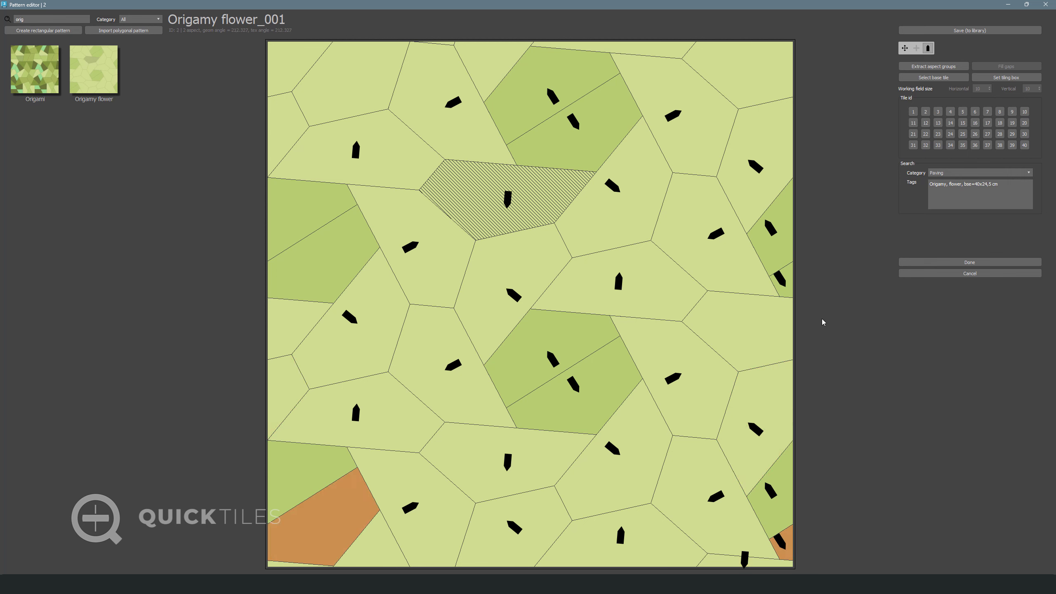
click(758, 309)
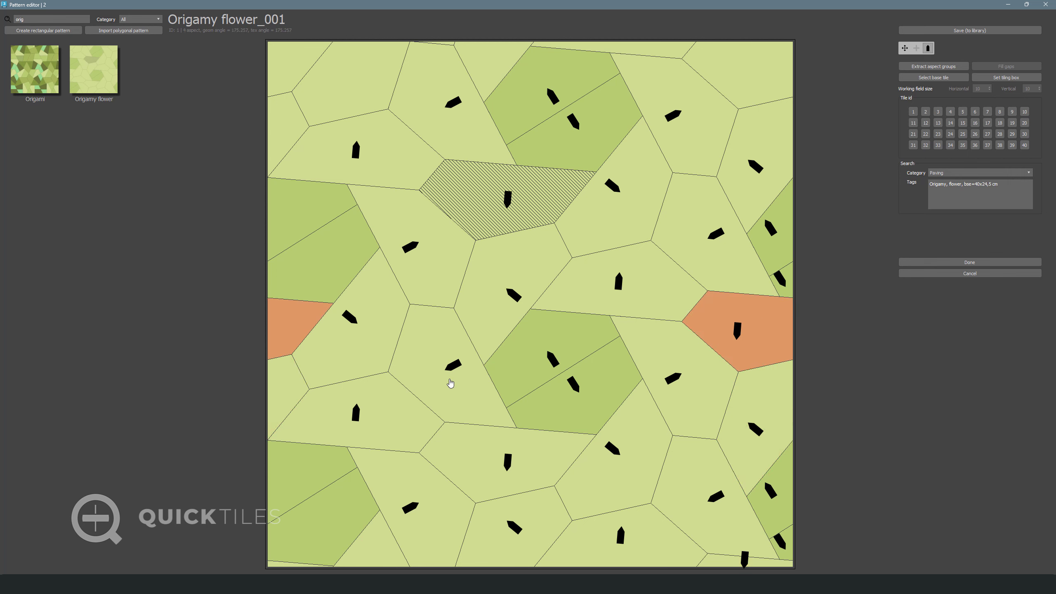
click(284, 376)
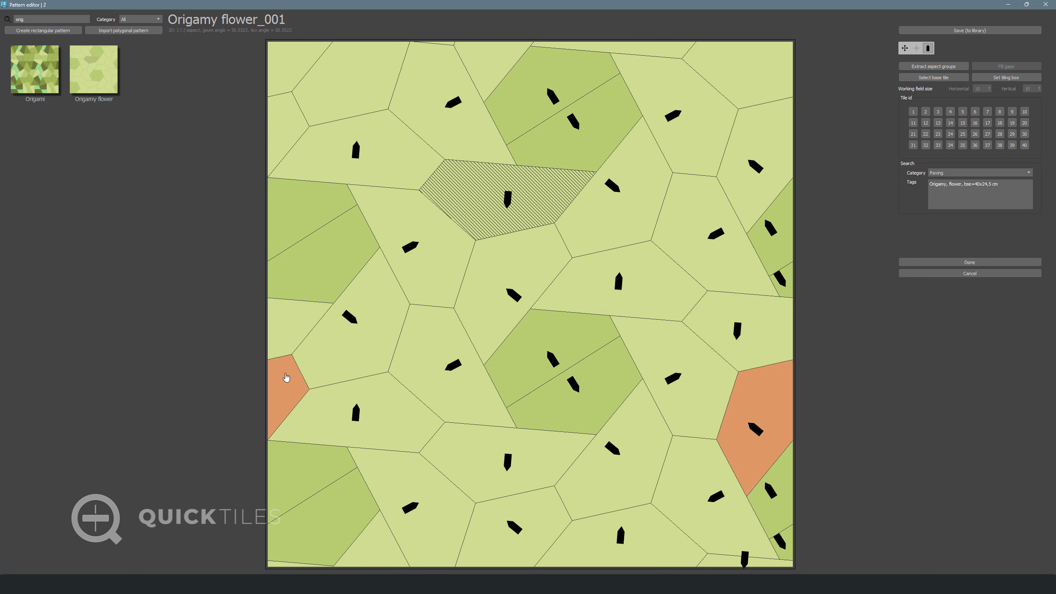
click(314, 83)
click(326, 76)
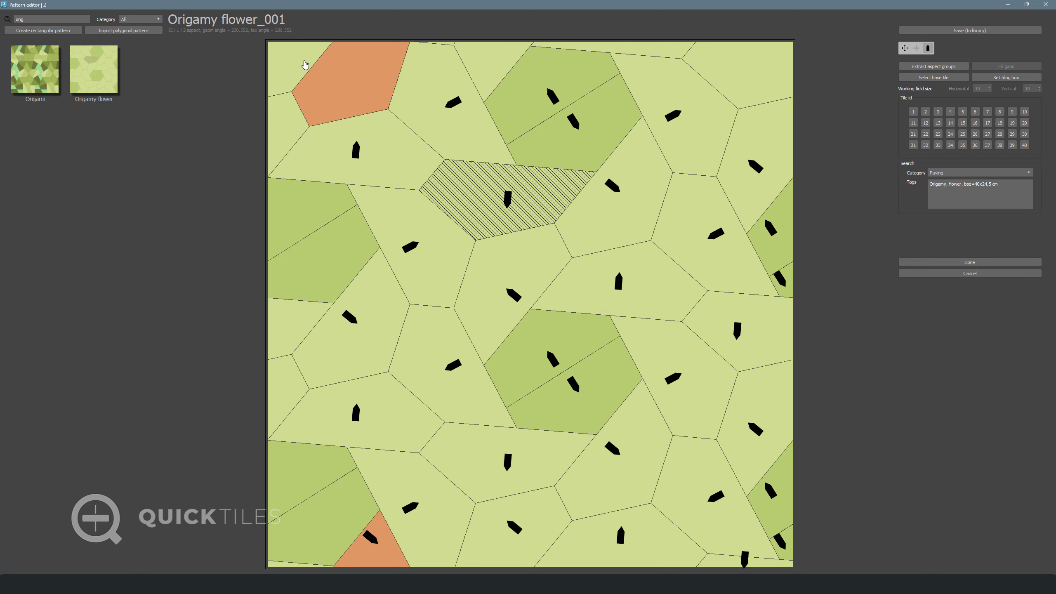
click(285, 564)
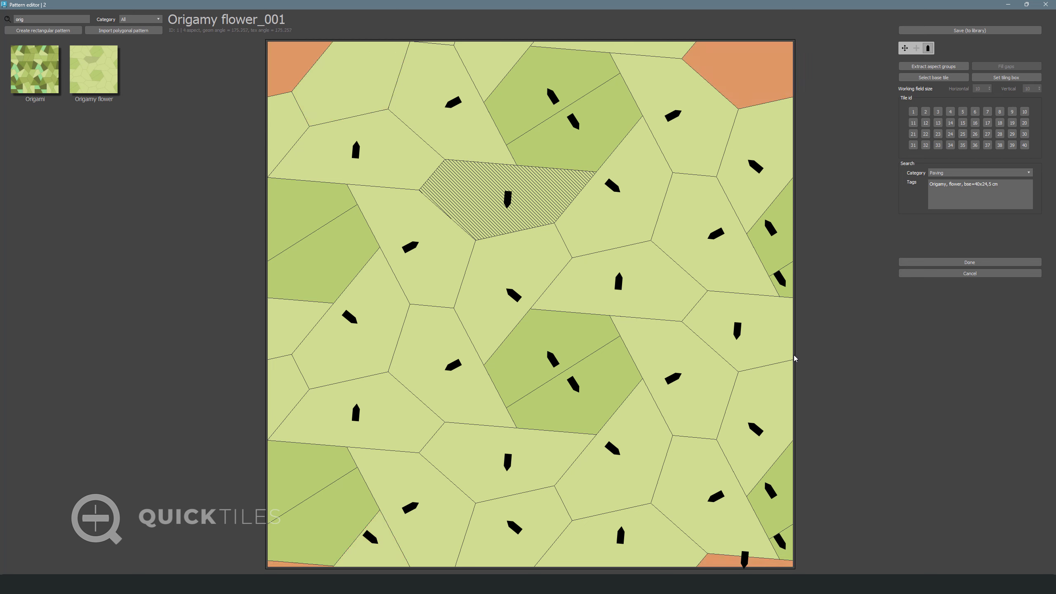
click(849, 242)
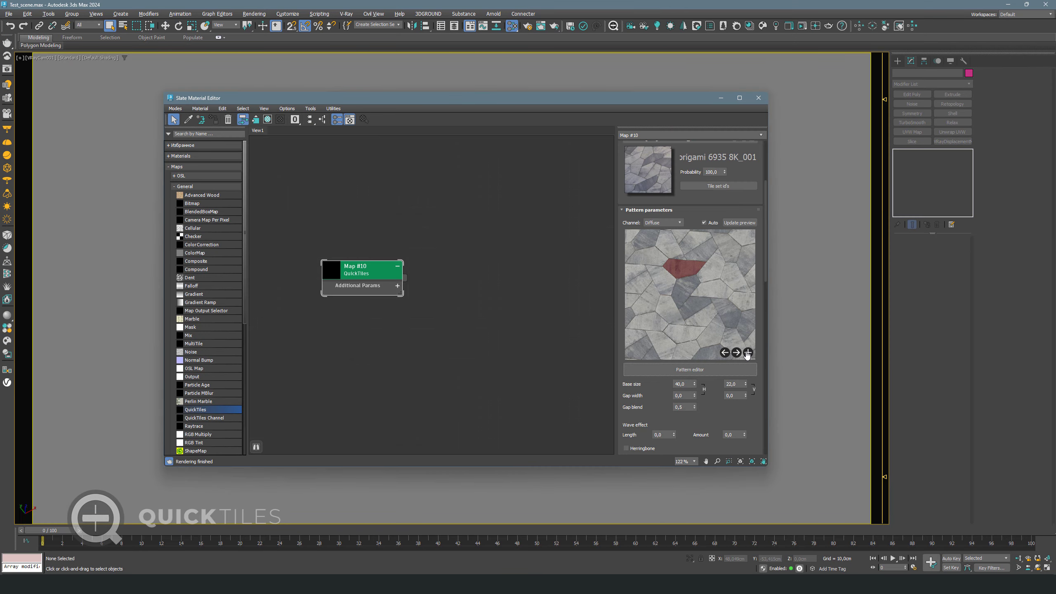
Preview the full origami pattern and set the base size to 40.0 × 21.5
click(747, 352)
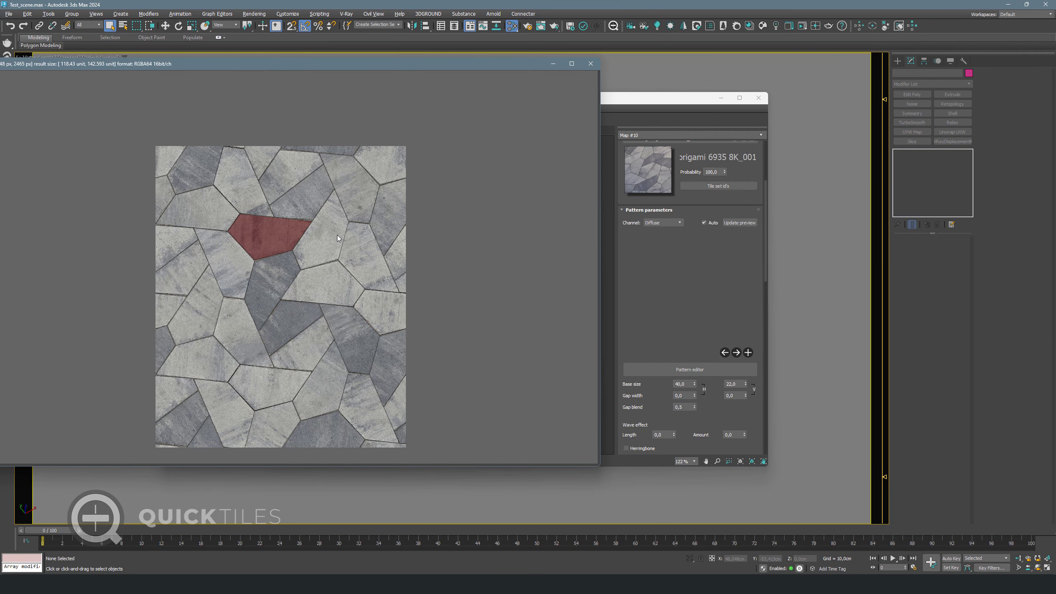
scroll(280, 310, up, 6)
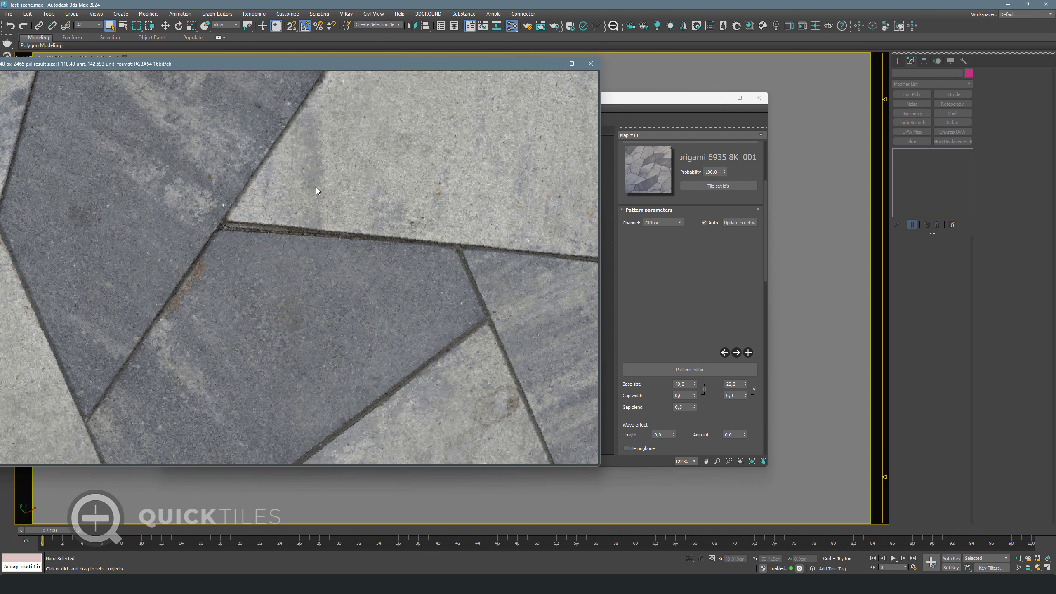
scroll(316, 187, down, 3)
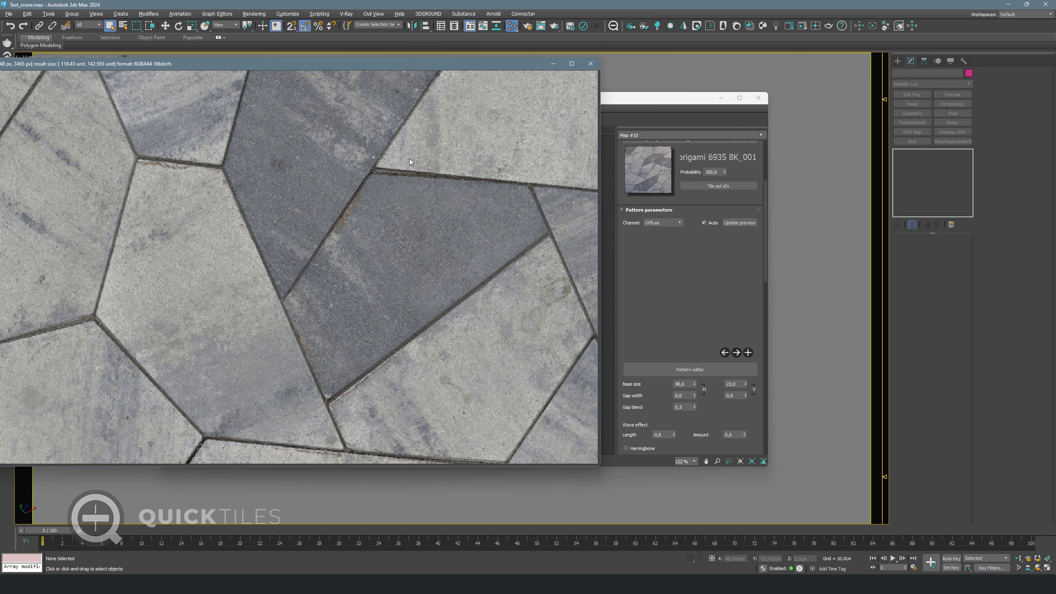
click(735, 384)
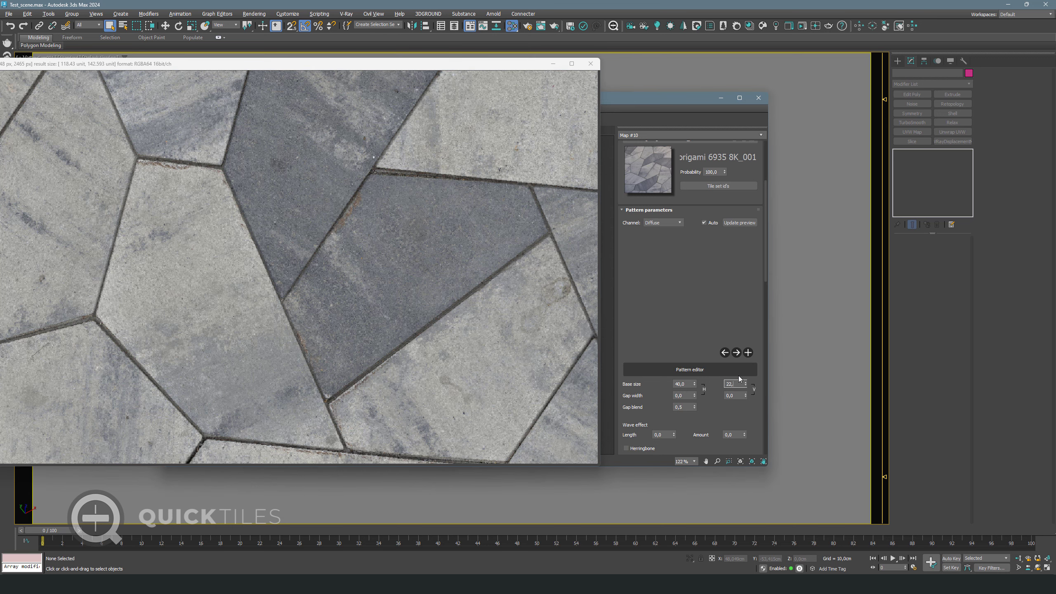
key(Return)
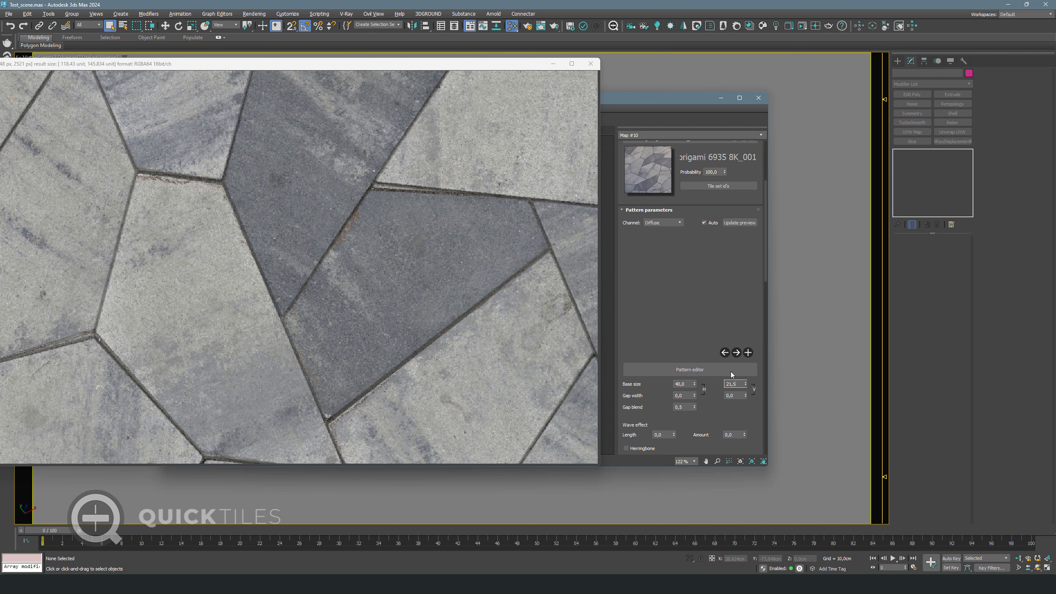
key(Return)
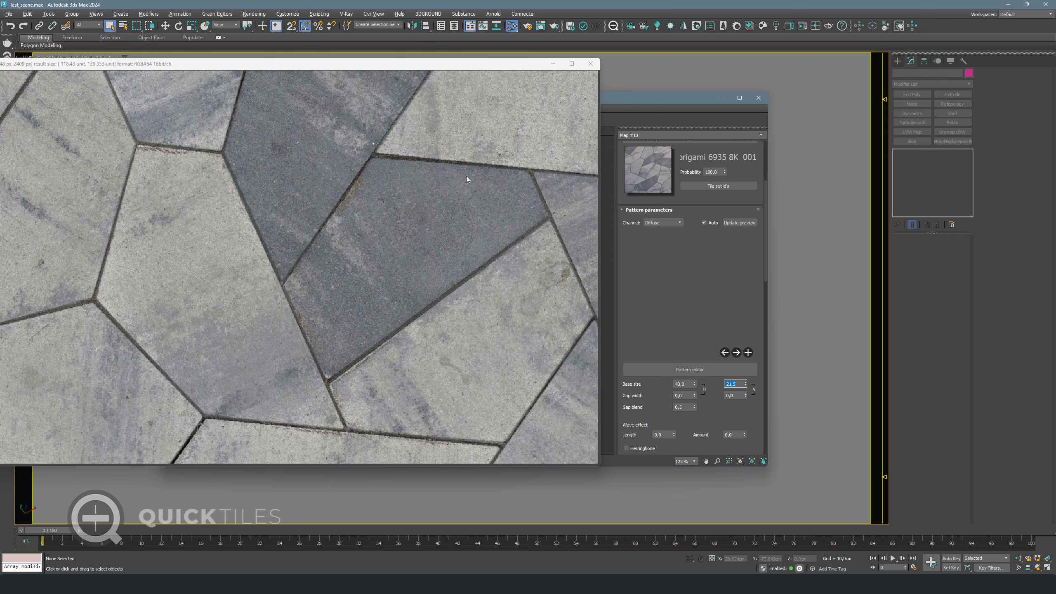
scroll(345, 191, down, 5)
scroll(350, 286, down, 3)
scroll(337, 213, up, 1)
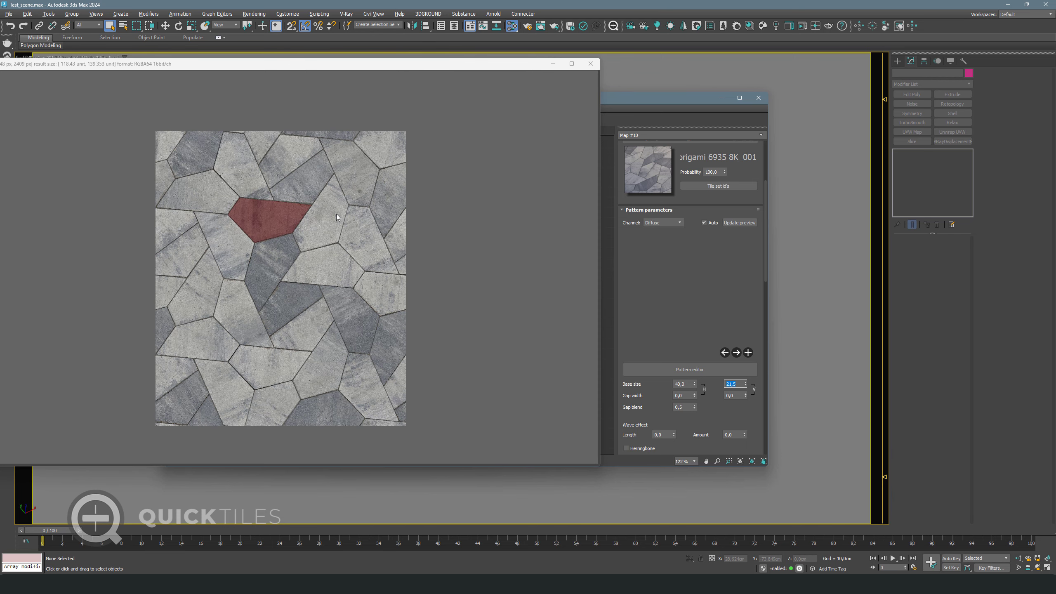
scroll(725, 452, up, 3)
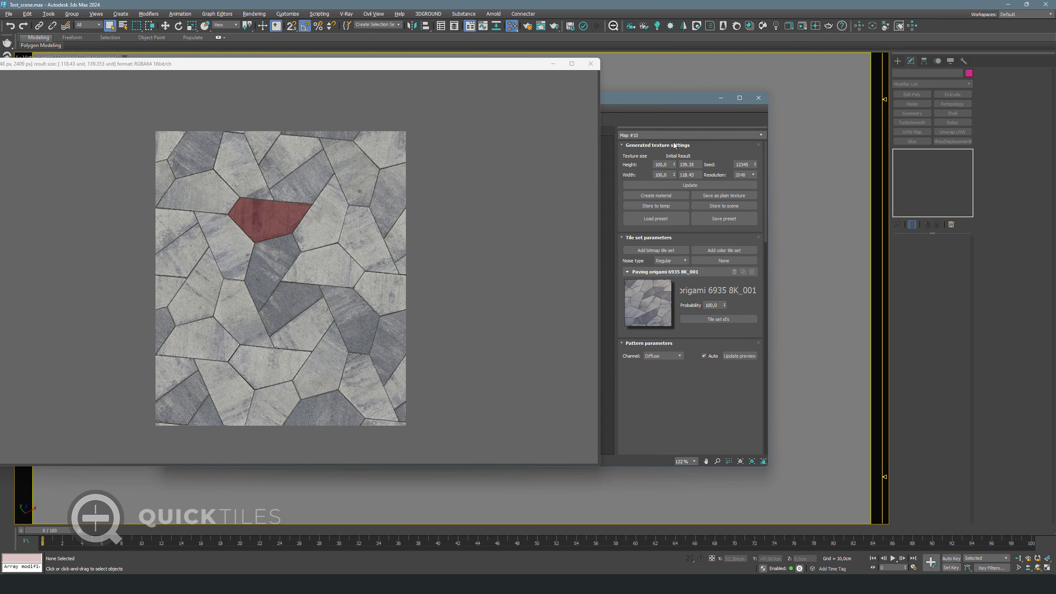
Set the generated texture to height 220 and width 200, then check the preview
mouse_move(666, 165)
mouse_down()
mouse_move(636, 167)
mouse_move(649, 176)
mouse_up()
text(200)
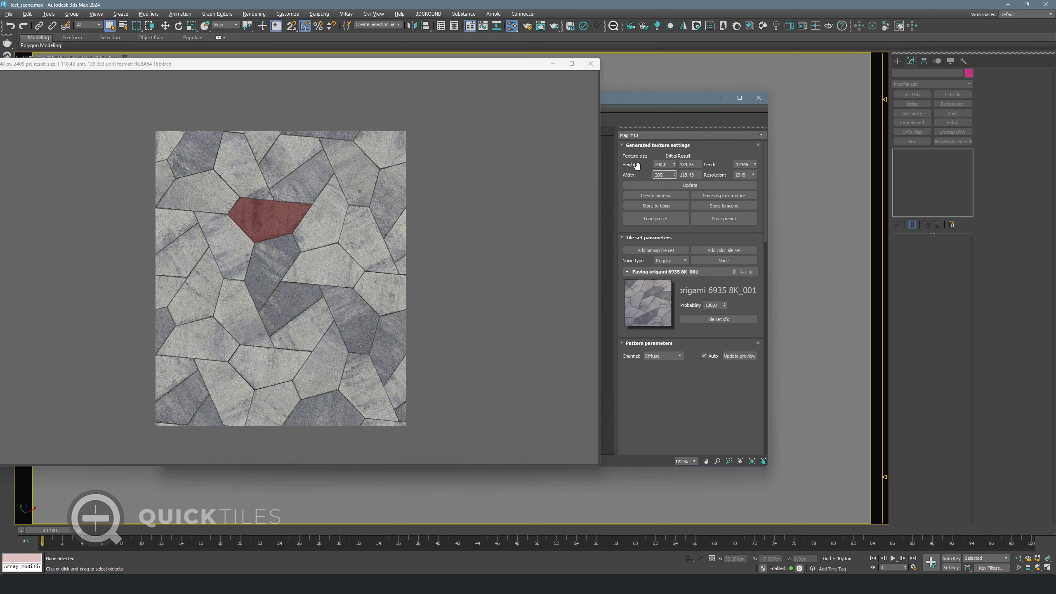
key(Return)
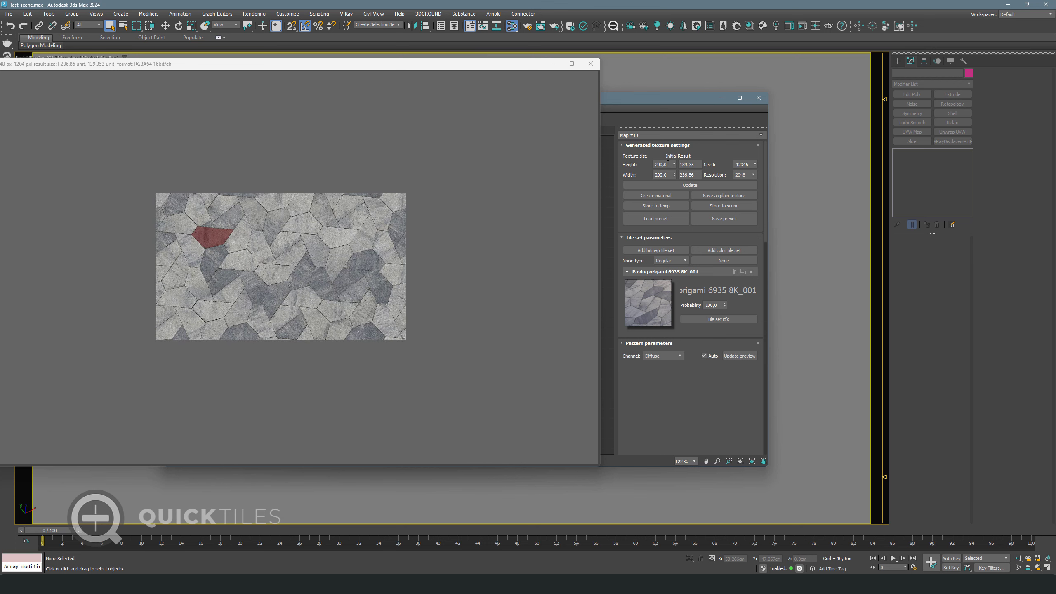
drag(667, 163, 638, 167)
text(220)
key(Return)
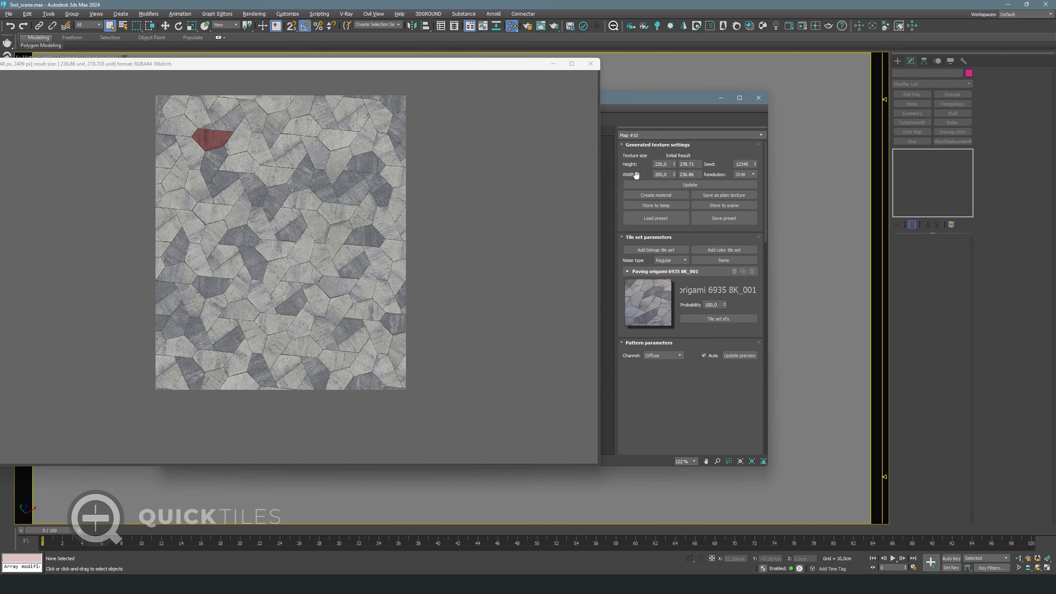
scroll(228, 178, up, 3)
scroll(498, 164, down, 1)
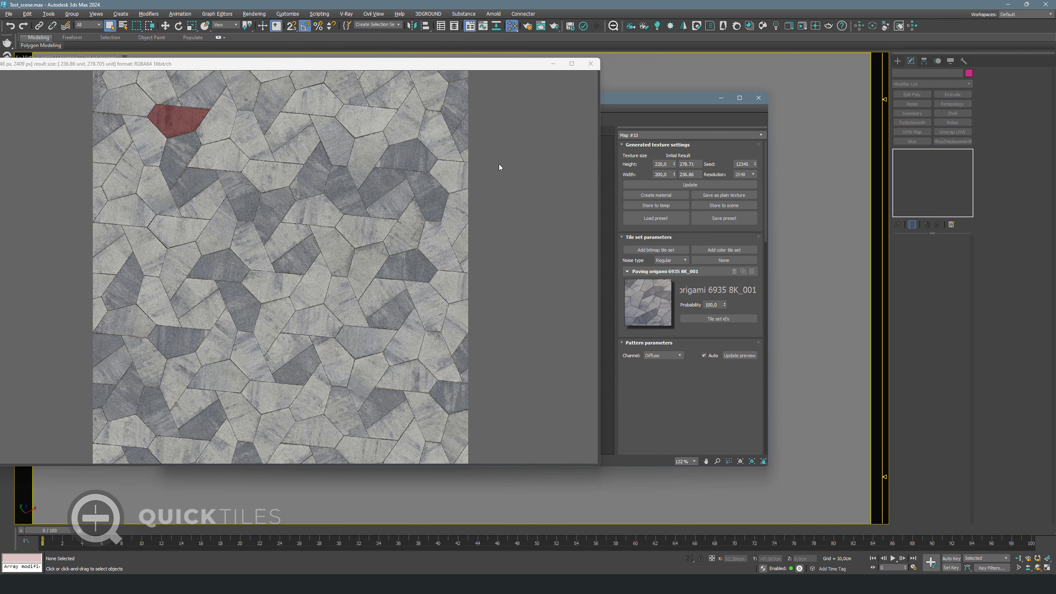
click(590, 64)
Regenerate Map #10 at 4096 resolution and create a V-Ray material from it
click(704, 355)
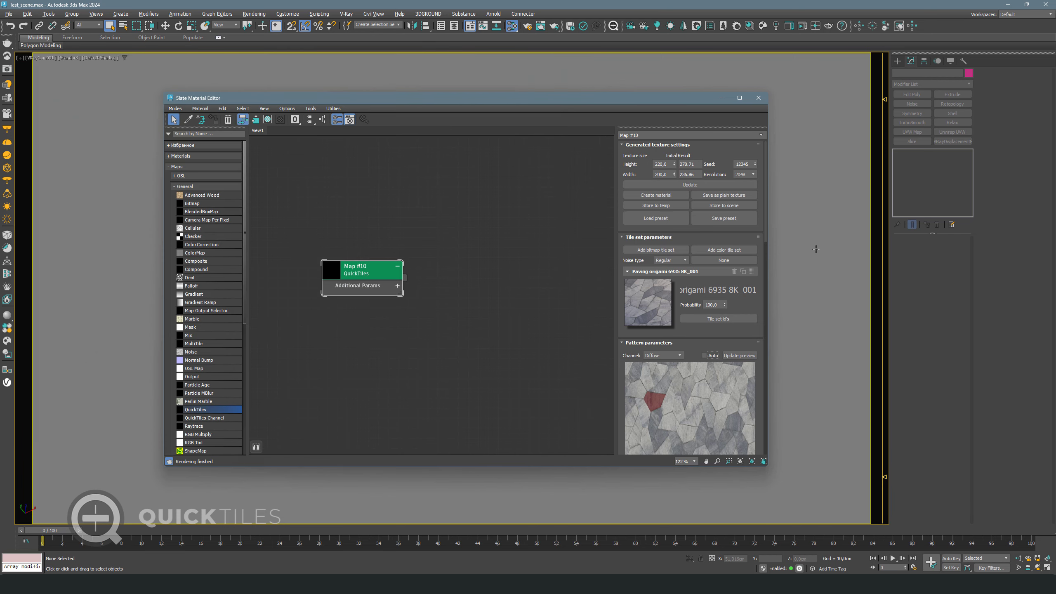
click(750, 174)
click(744, 198)
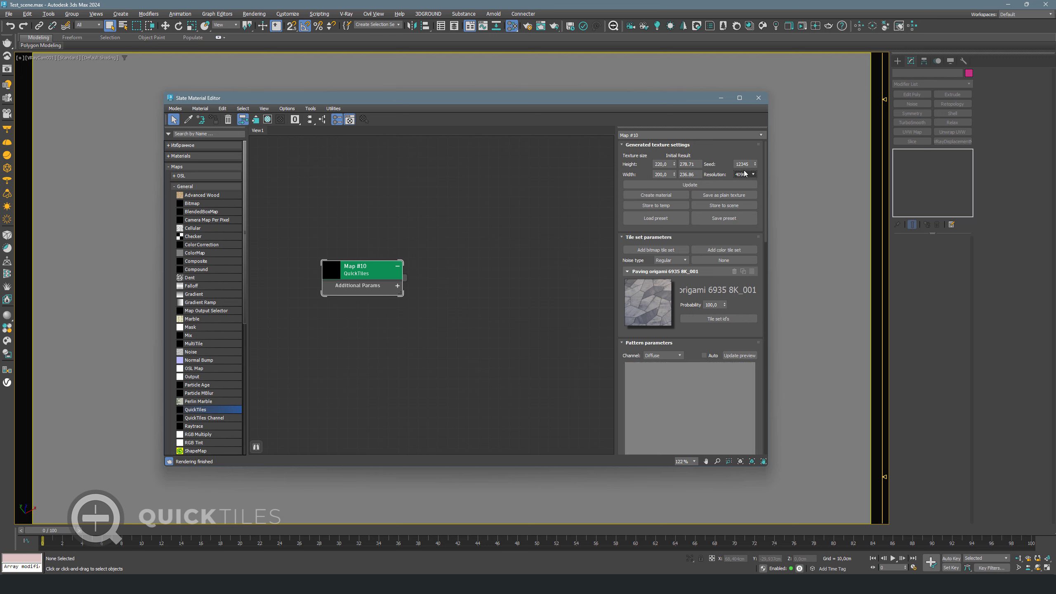
click(708, 185)
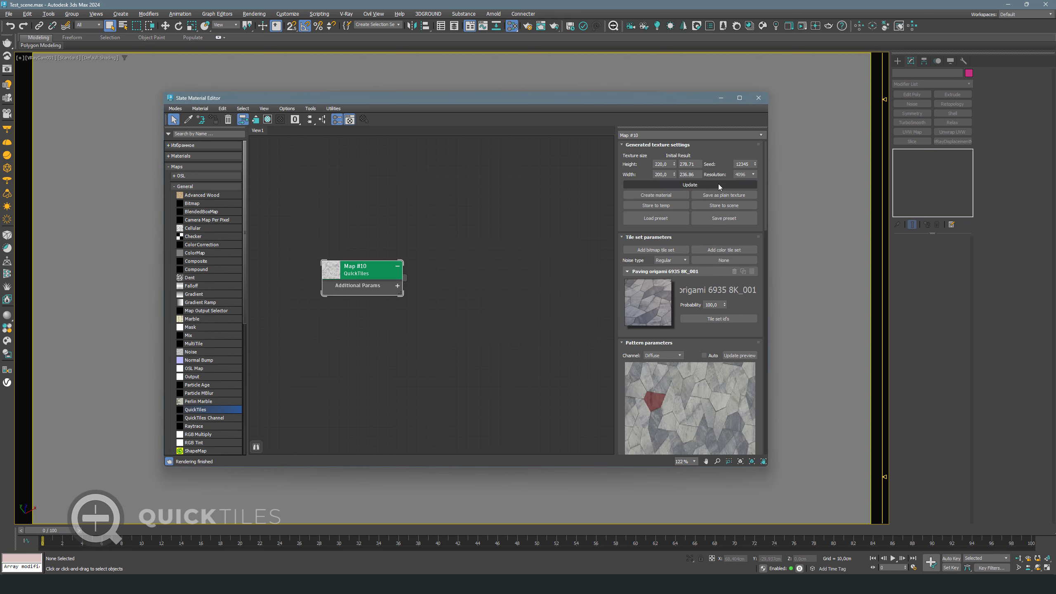
click(661, 195)
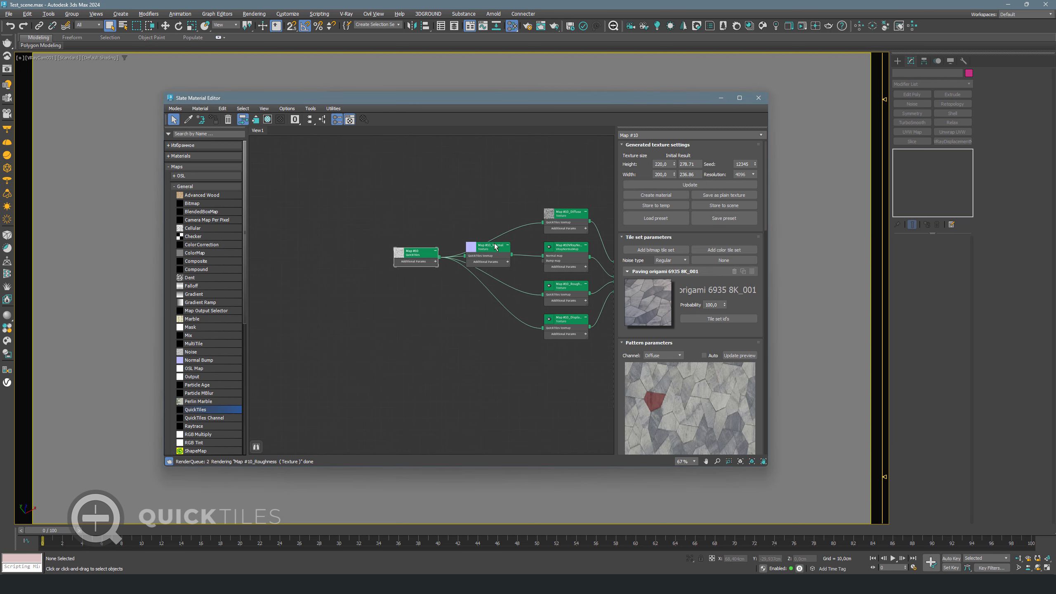
Apply the VRayMtl to the plane and set its UVW Map to 278 × 236 cm
drag(508, 299, 820, 283)
click(820, 283)
click(933, 160)
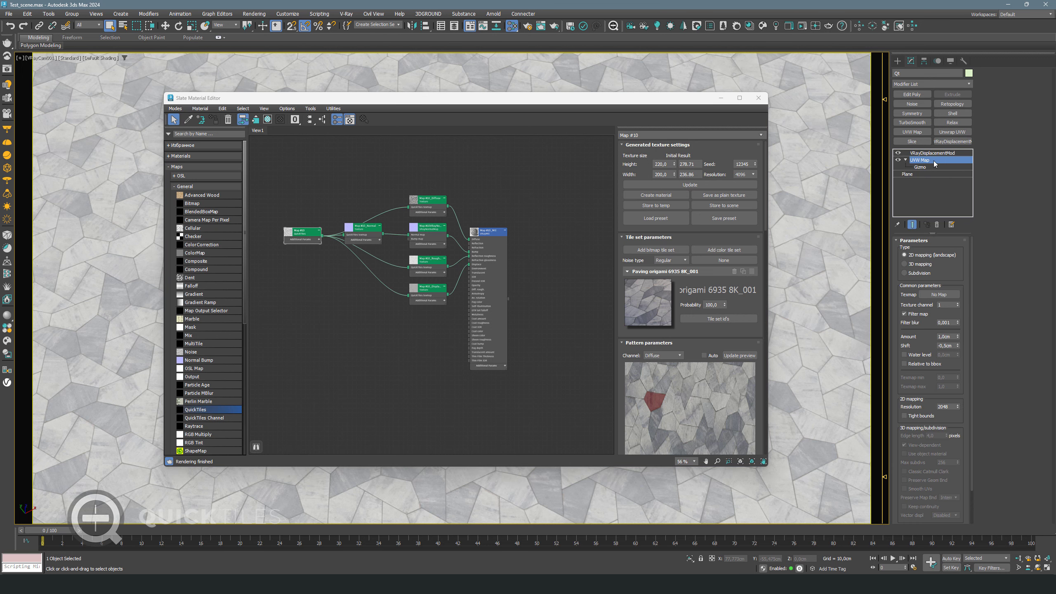
click(930, 313)
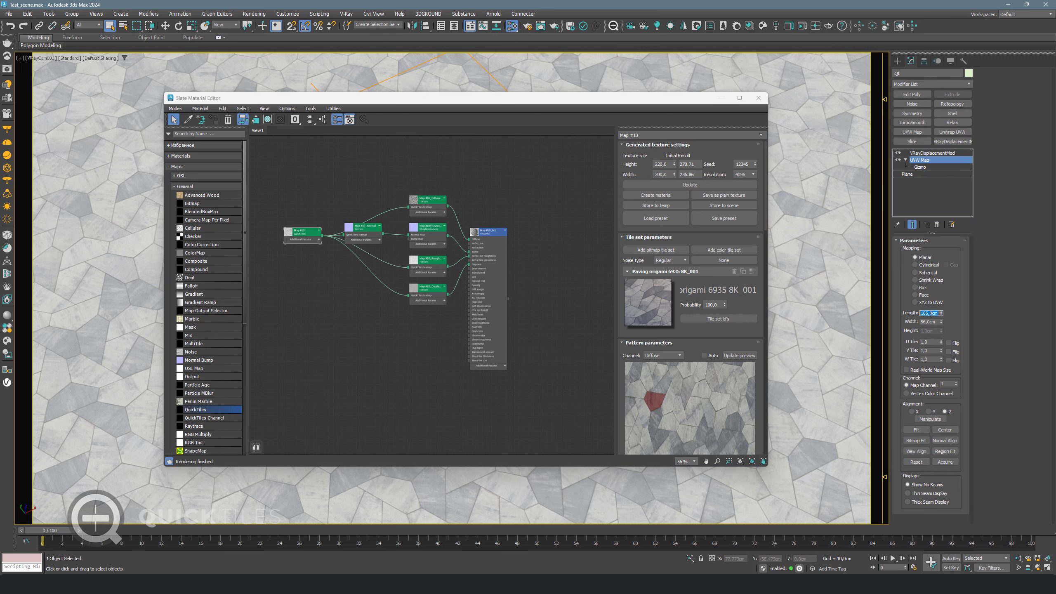
text(278)
key(Tab)
key(Return)
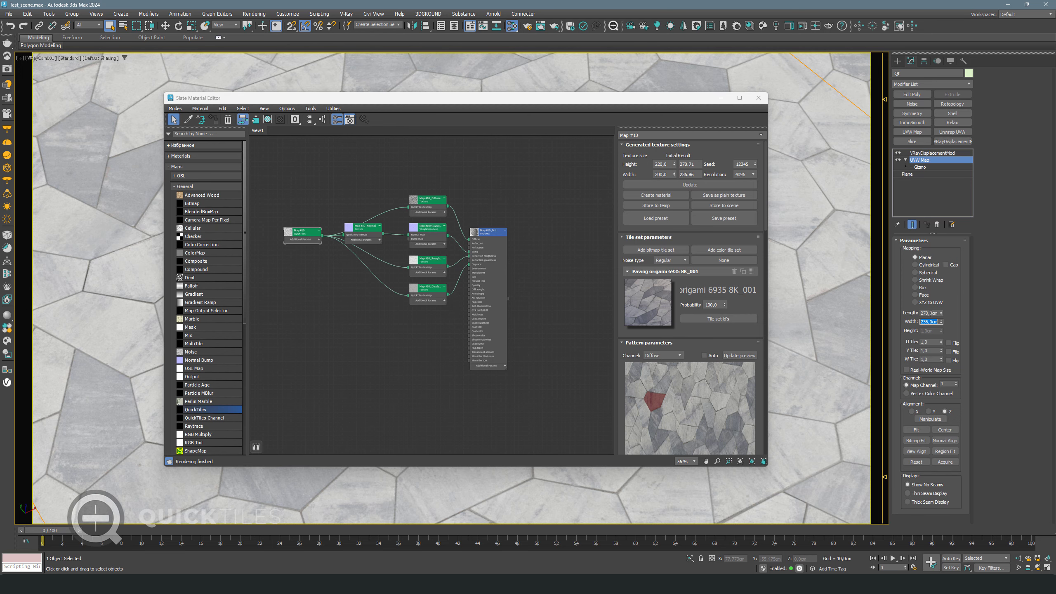
click(926, 152)
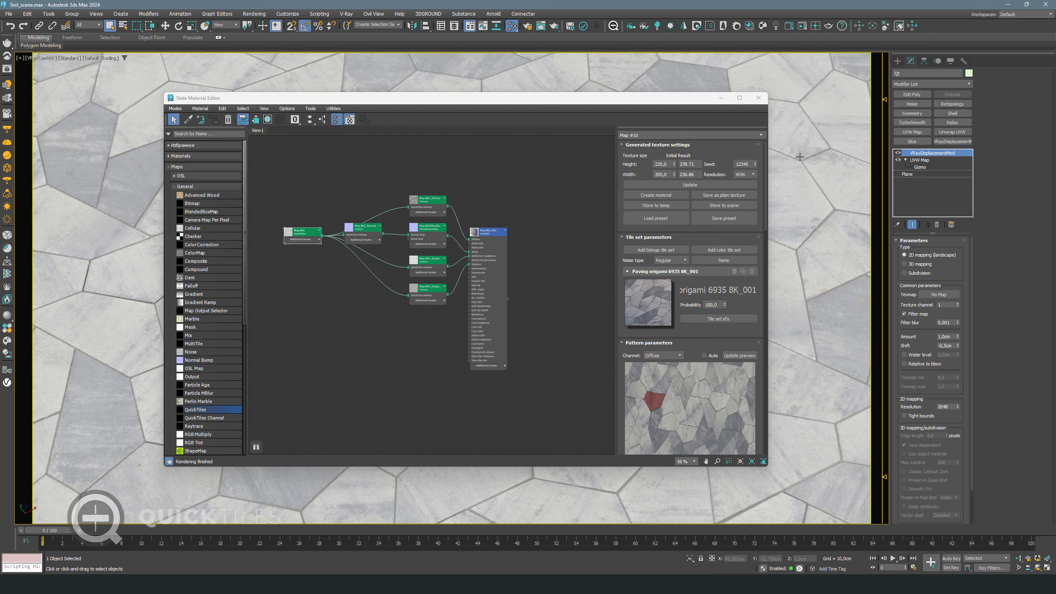
scroll(446, 301, up, 4)
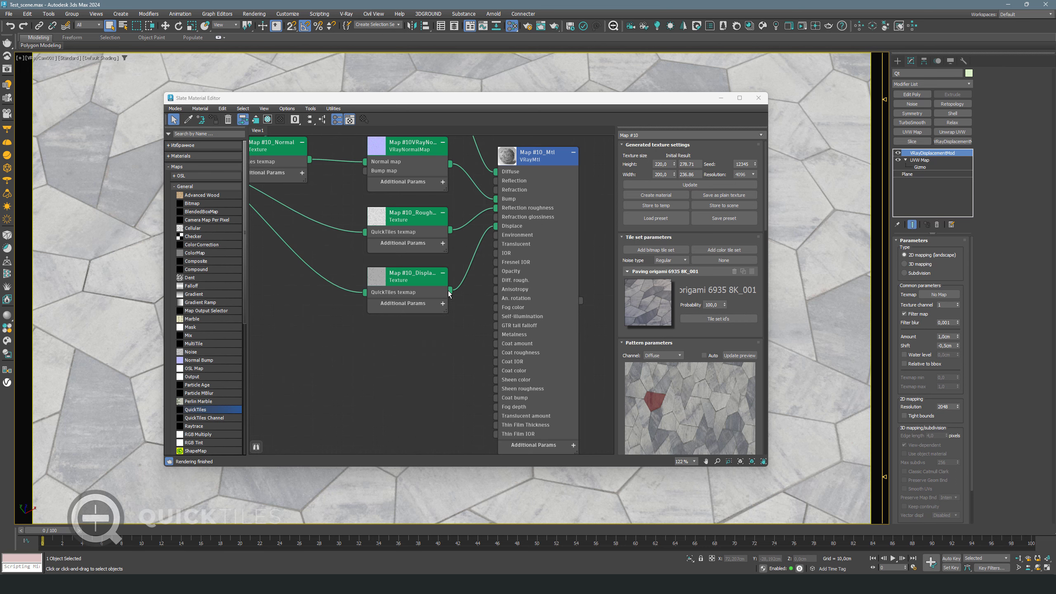
Instance Map #10_Displacement into VRayDisplacementMod's Texmap and render a V-Ray test of the paving
drag(449, 291, 931, 295)
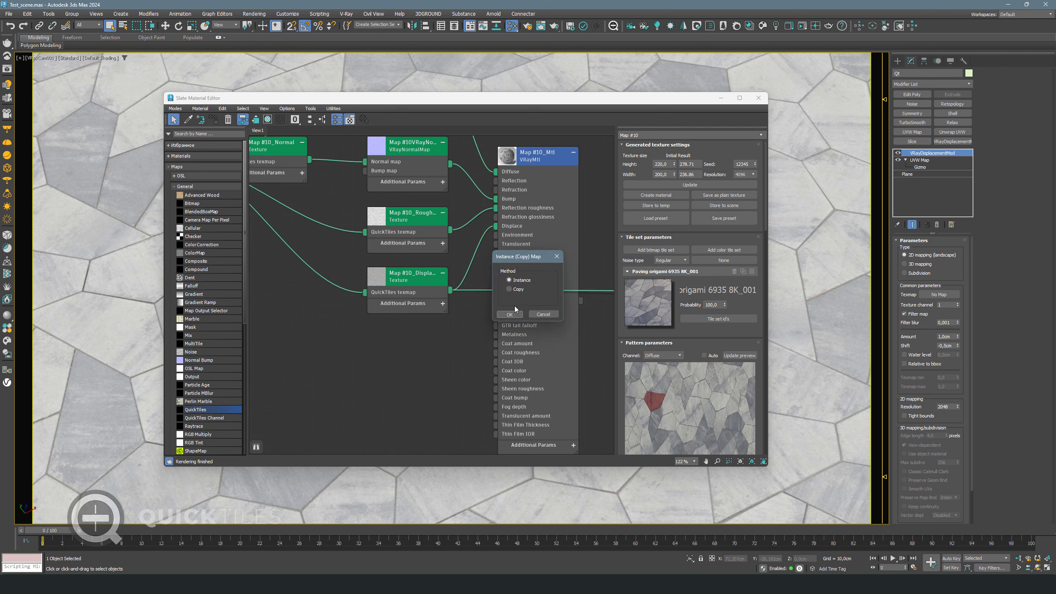
click(518, 315)
click(7, 69)
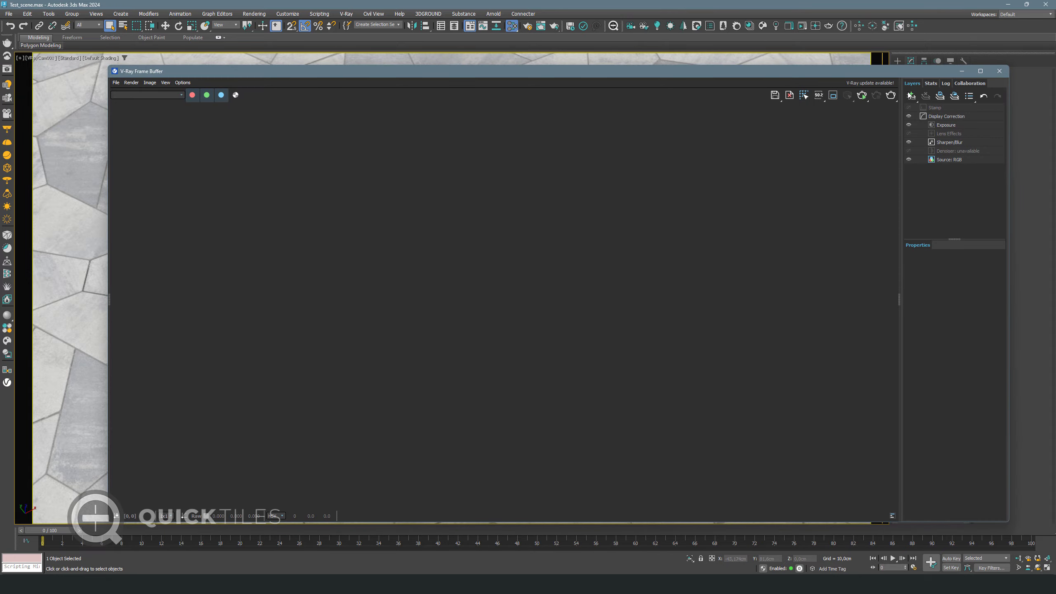
double_click(911, 69)
click(905, 29)
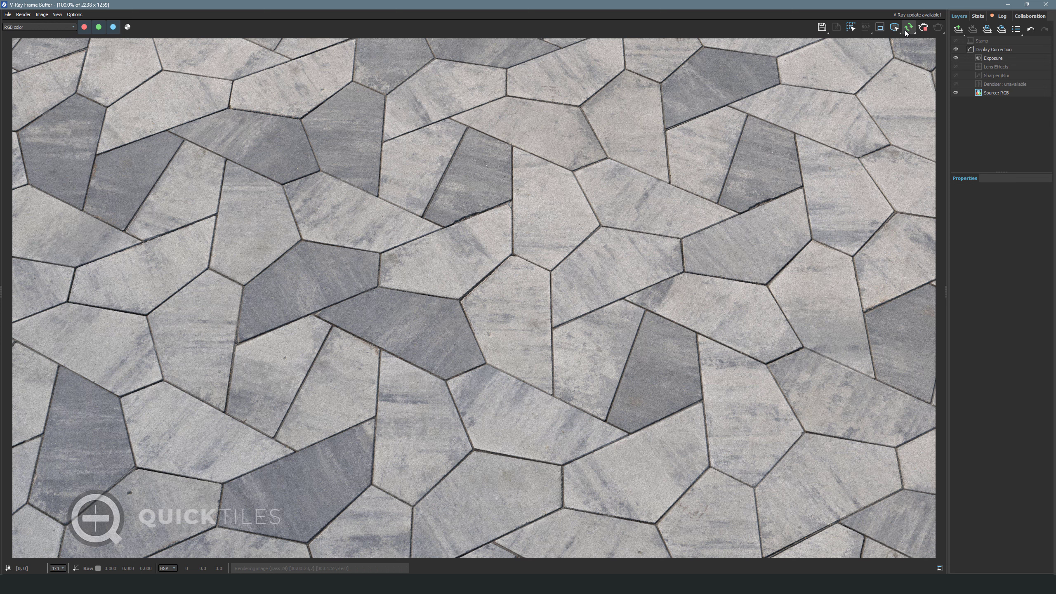
click(909, 28)
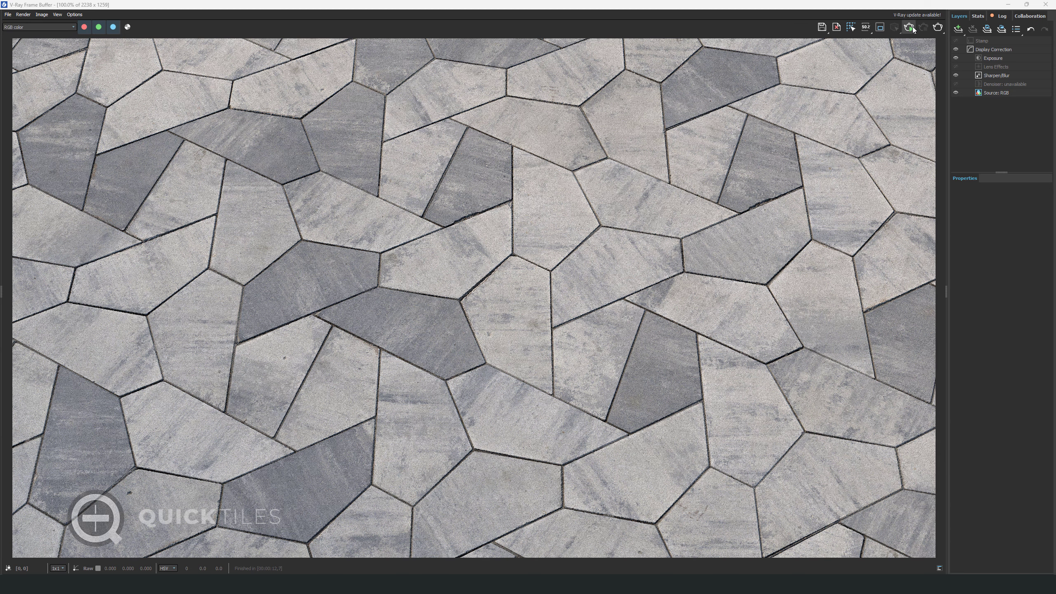
click(1045, 4)
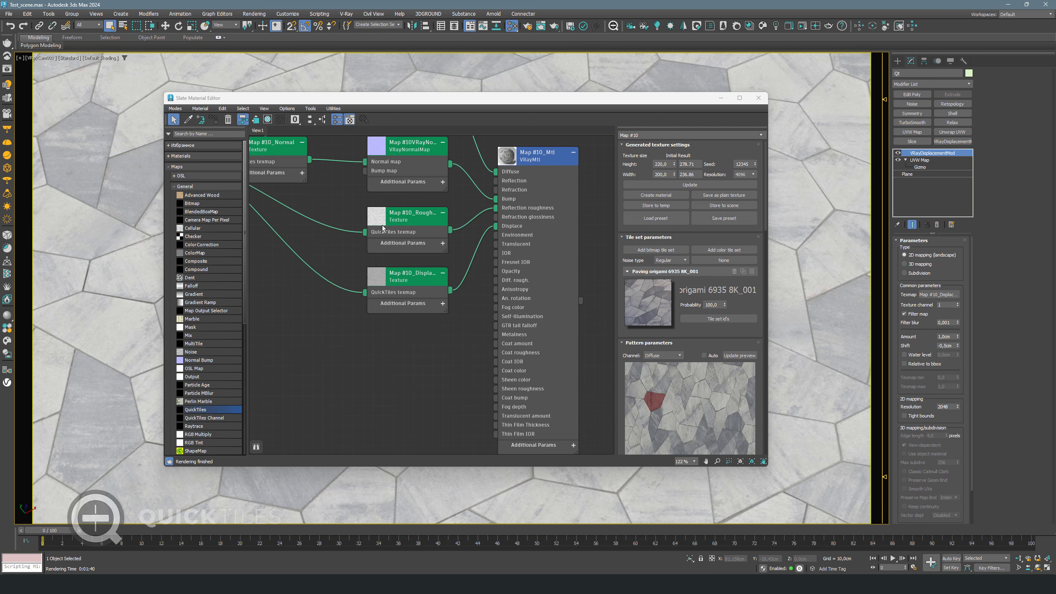
Add a new QuickTiles map to the Slate node view and open its parameters
scroll(382, 226, down, 3)
middle_drag(494, 253, 311, 271)
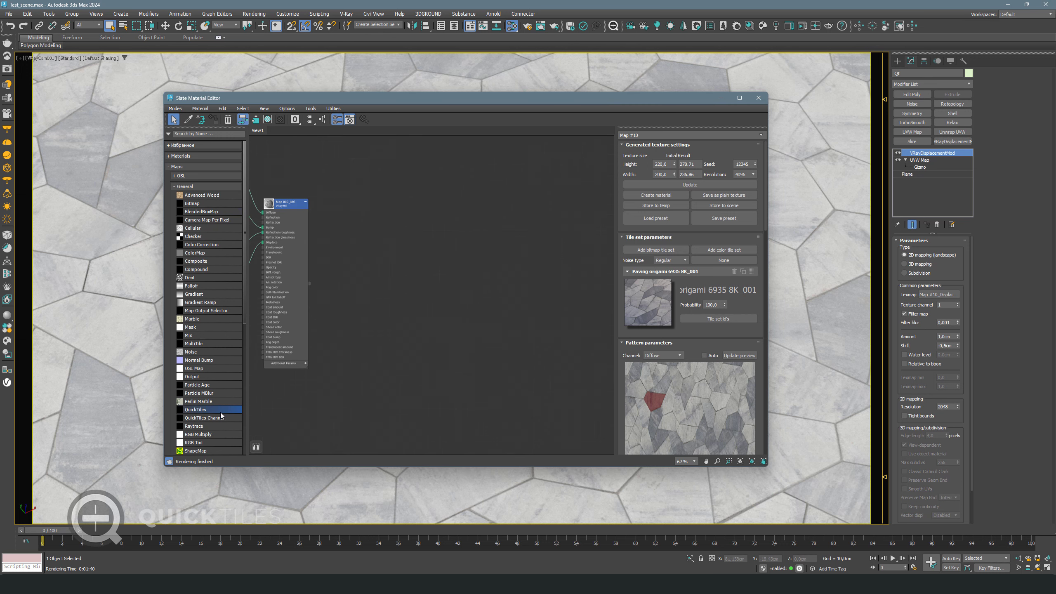
drag(221, 412, 447, 259)
double_click(440, 259)
scroll(448, 259, up, 3)
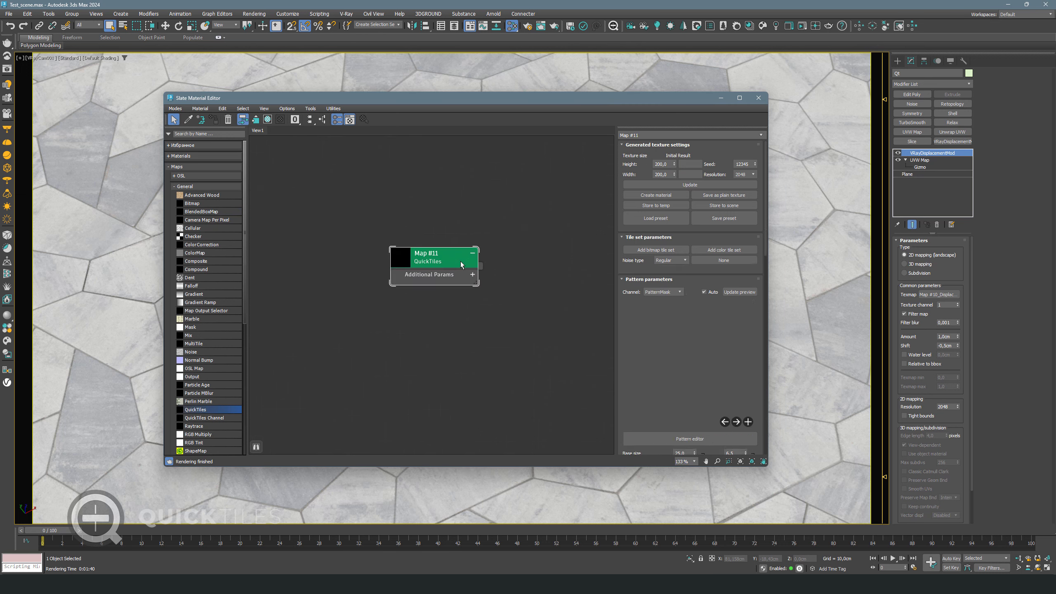
middle_drag(465, 285, 433, 266)
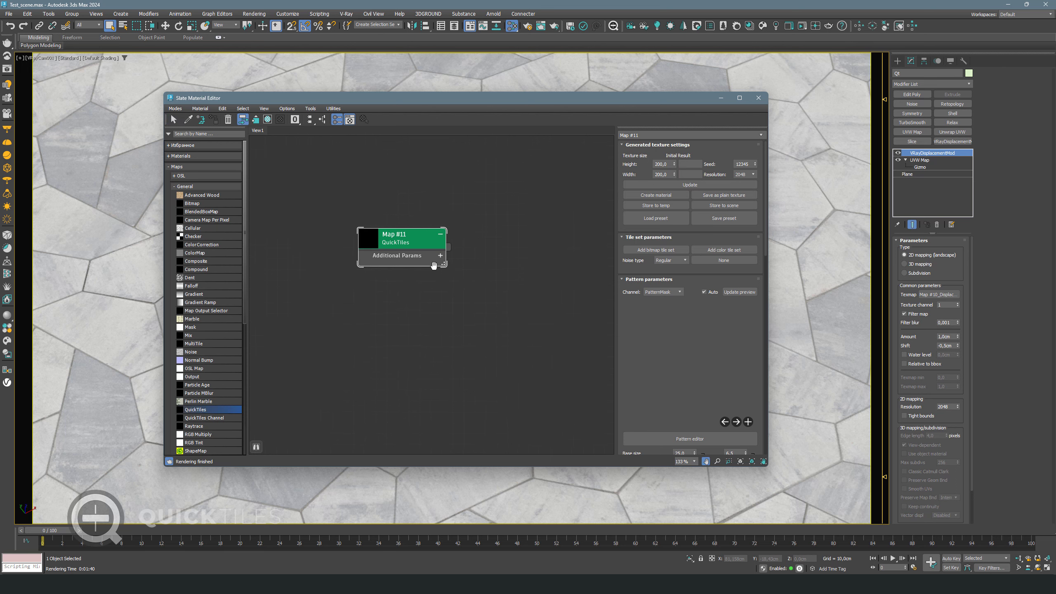
Add the Paving red square 1789 8K bitmap tile set at 50% scale and slice it
click(655, 250)
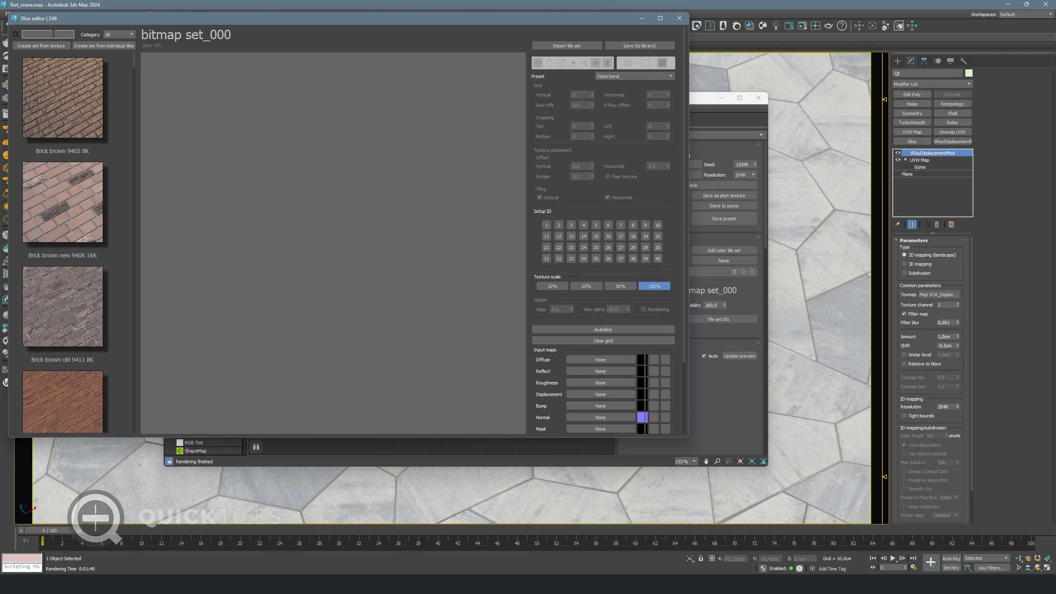
click(54, 34)
text(paving)
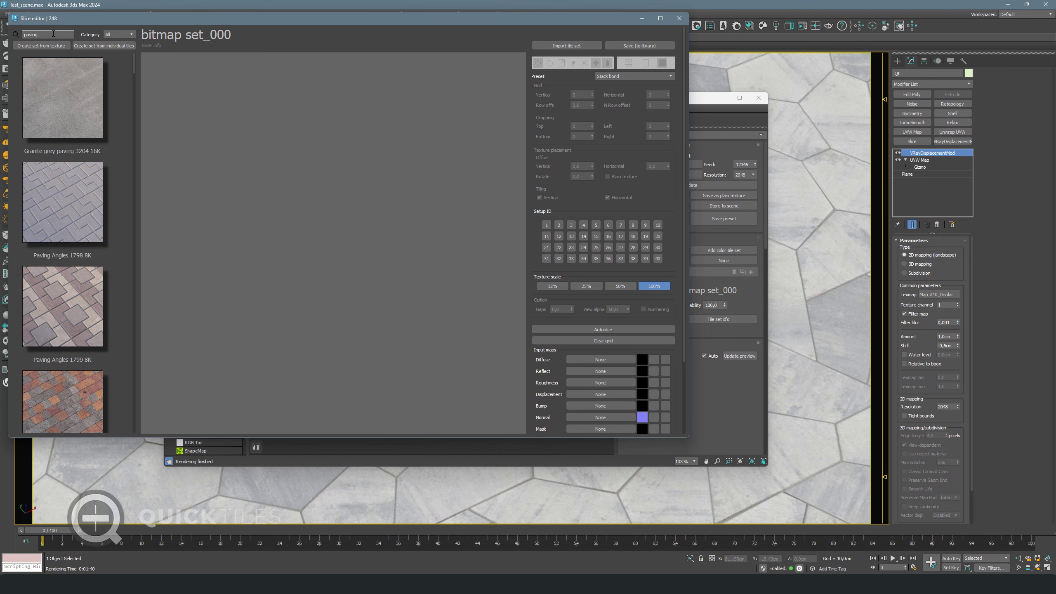
text( red squa)
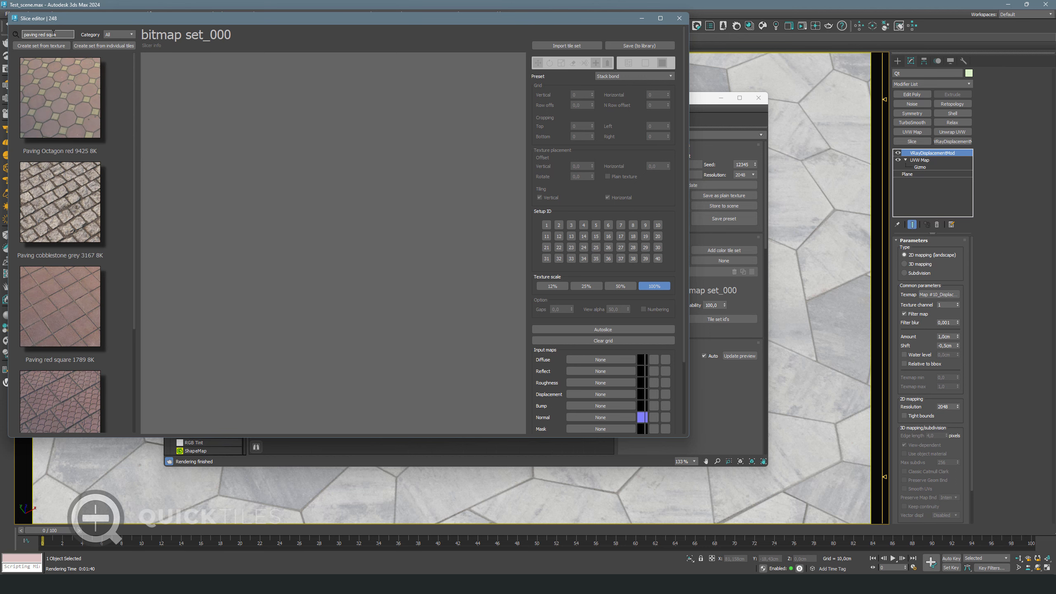
click(64, 293)
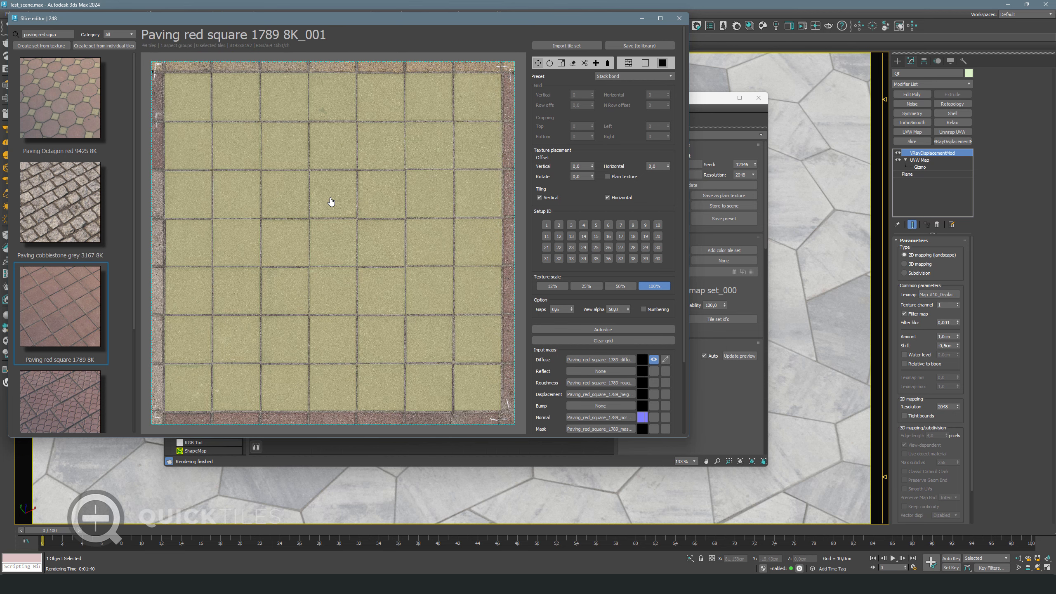
drag(628, 318, 629, 201)
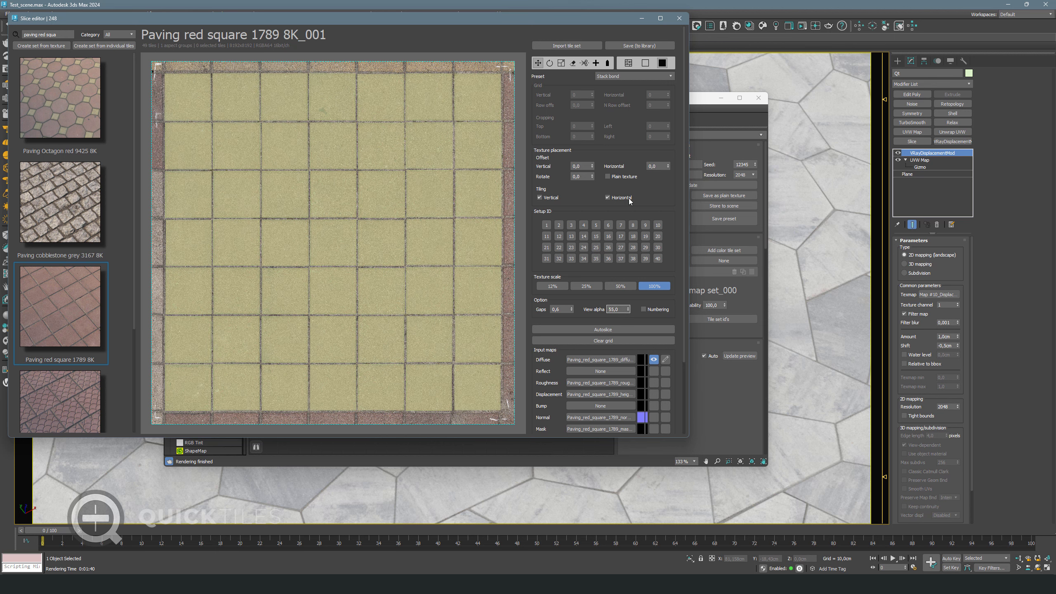
click(607, 64)
scroll(609, 202, down, 3)
click(611, 198)
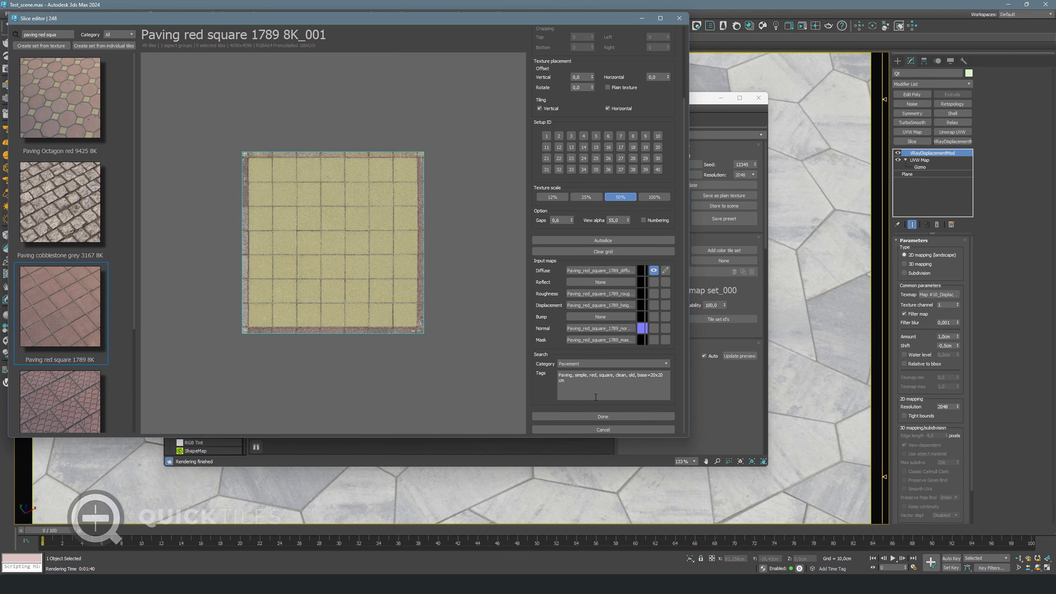
click(600, 417)
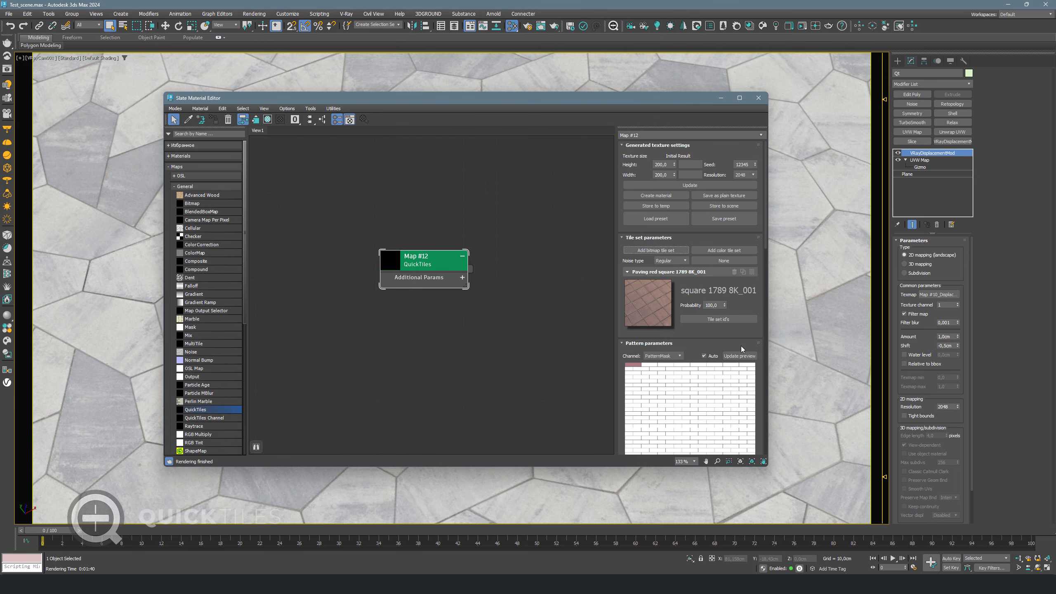
Turn off auto preview updates and set the brick base size to 20 × 10
click(703, 356)
scroll(711, 333, down, 4)
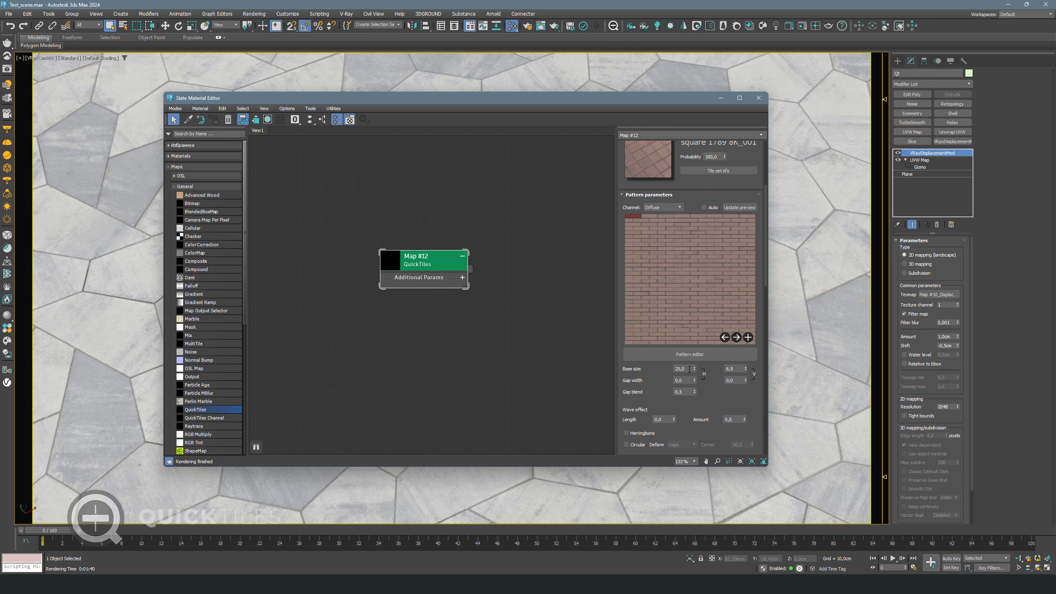
double_click(689, 369)
text(10)
drag(682, 369, 666, 370)
text(20)
drag(735, 368, 714, 384)
text(10)
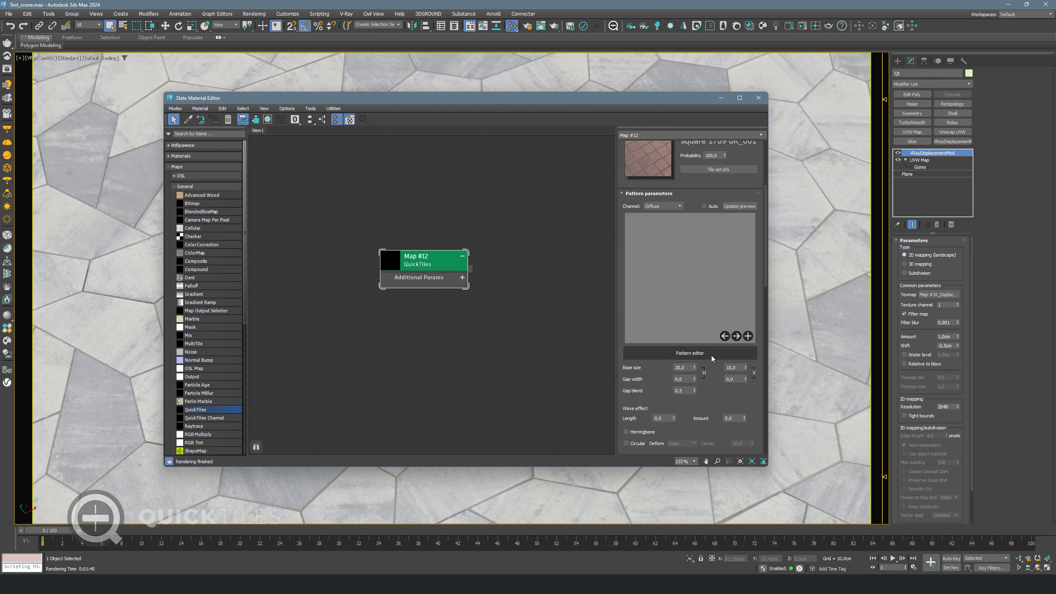
Set the generated texture to 100 × 100 and open the large Diffuse preview
scroll(679, 293, up, 3)
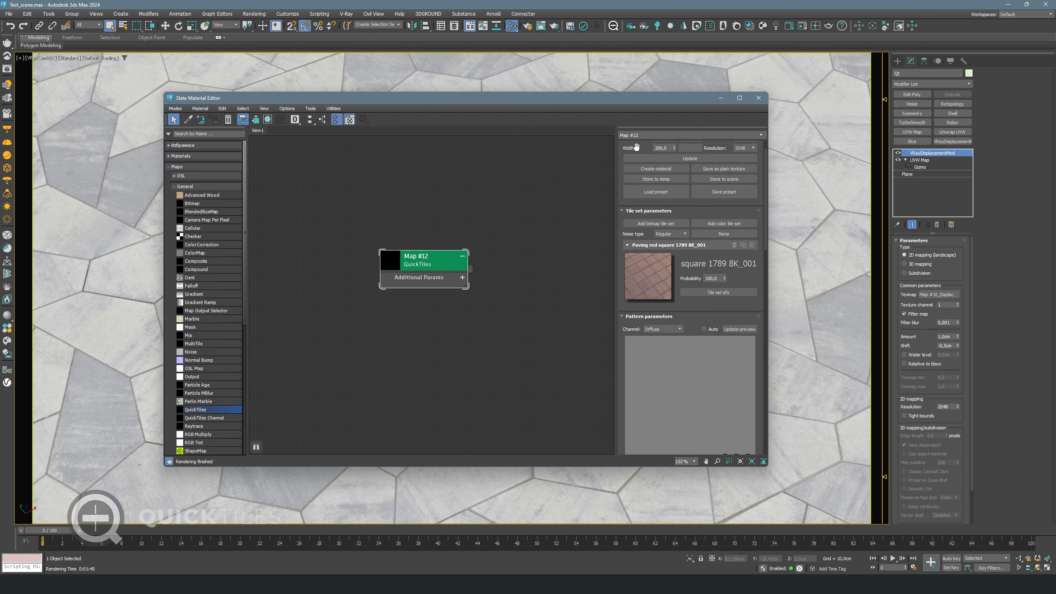
scroll(668, 176, up, 2)
double_click(663, 164)
text(100)
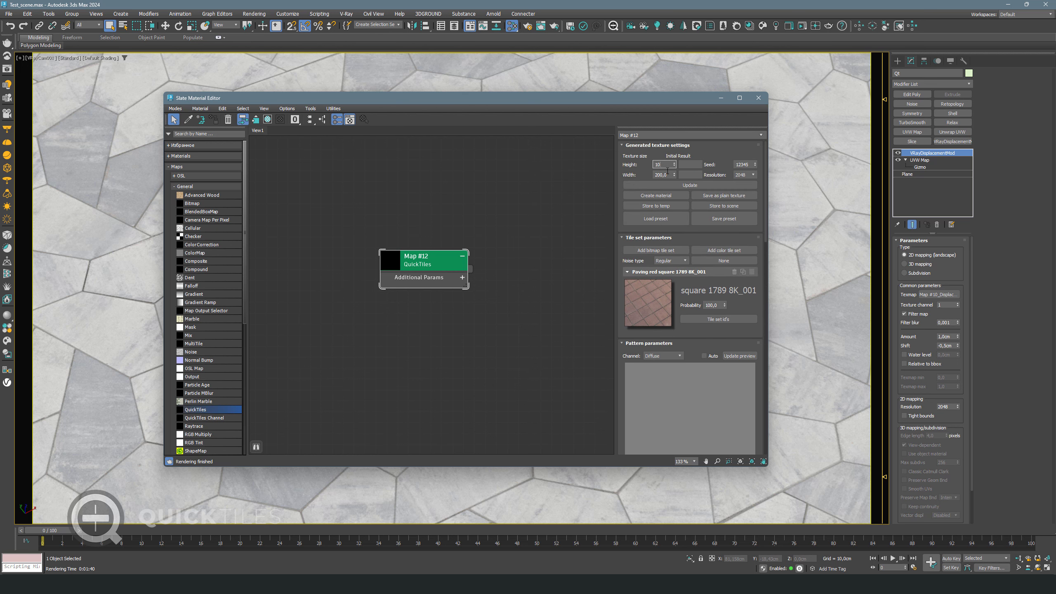
key(Tab)
text(100)
key(Return)
scroll(716, 337, down, 2)
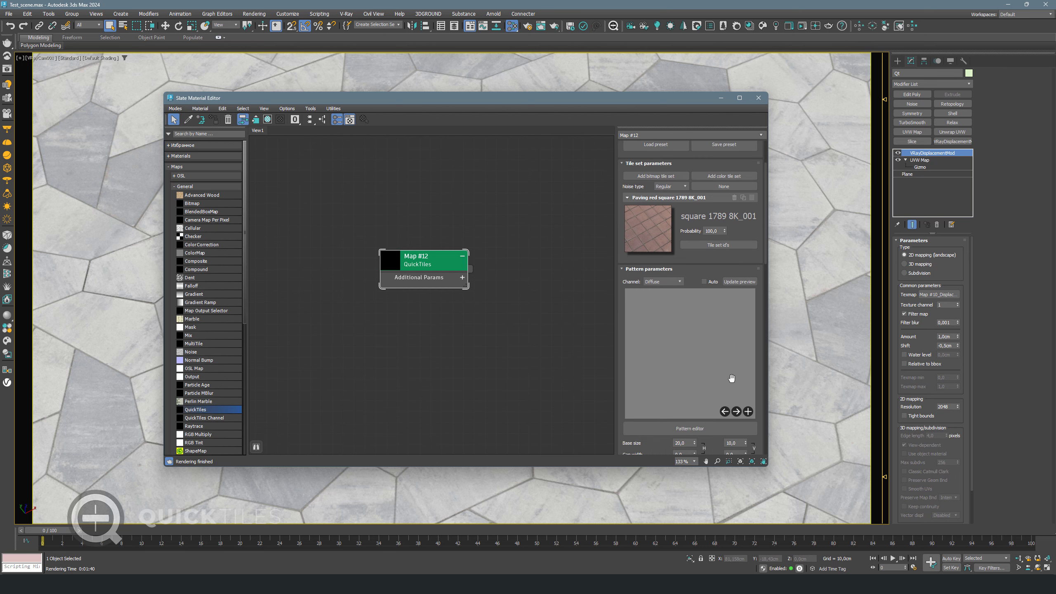
click(747, 411)
Enable Auto preview updates, inspect the red brick diffuse texture full-screen, then close it
drag(722, 187, 434, 102)
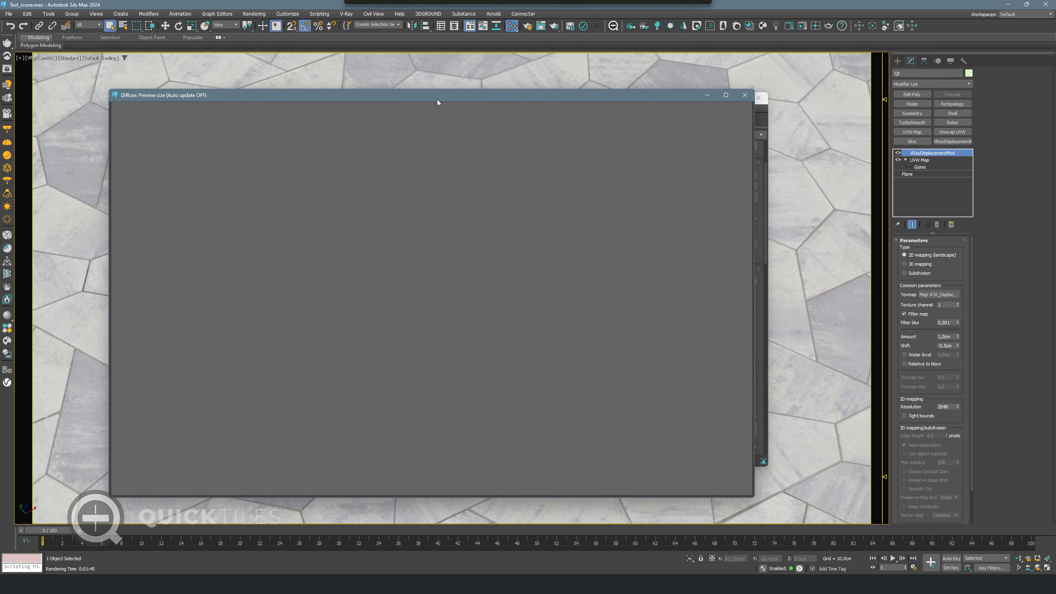
drag(755, 496, 532, 437)
click(707, 283)
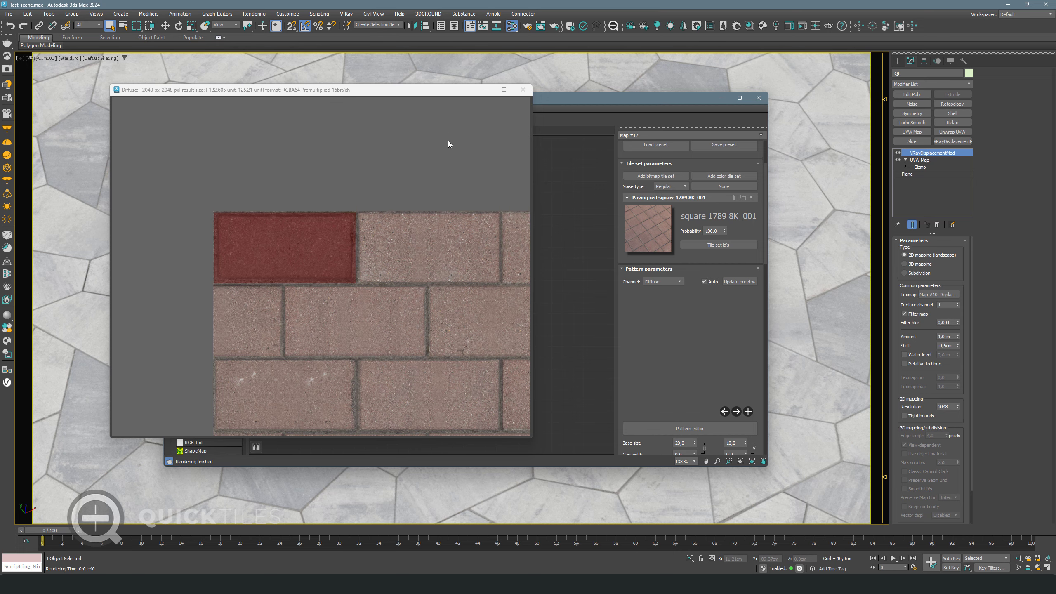
click(504, 89)
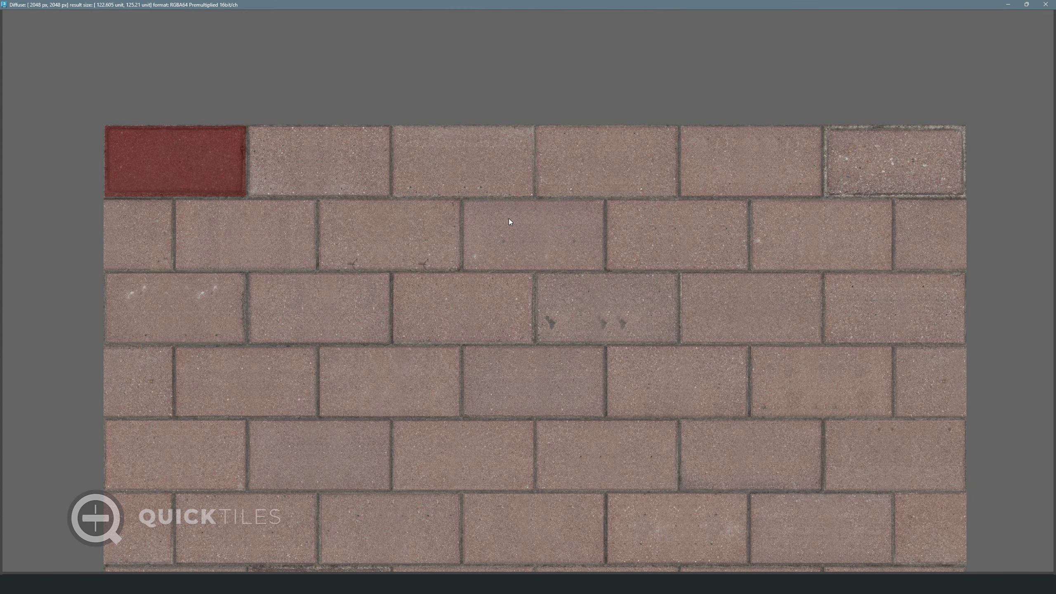
scroll(505, 343, up, 10)
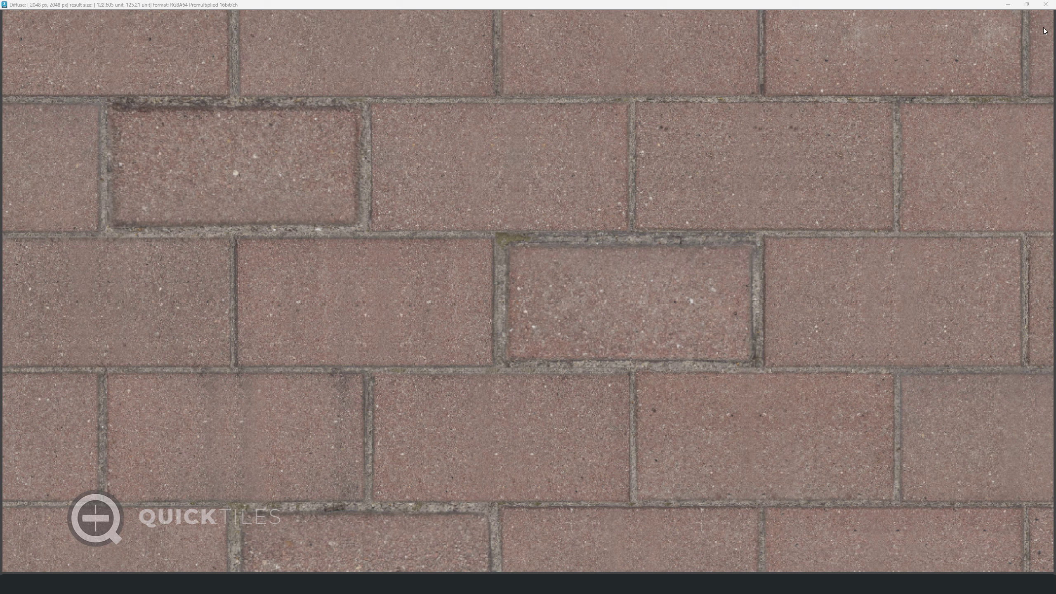
click(1045, 5)
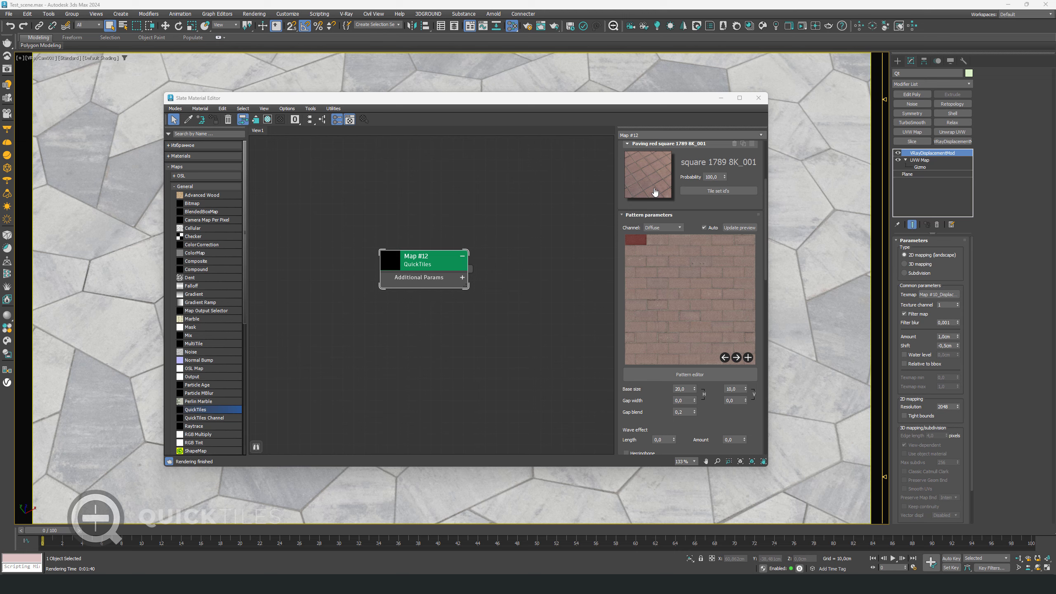
Re-slice Paving red square 1789 by erasing all 49 tile marks, keeping only the top-left tile, and apply it
click(654, 192)
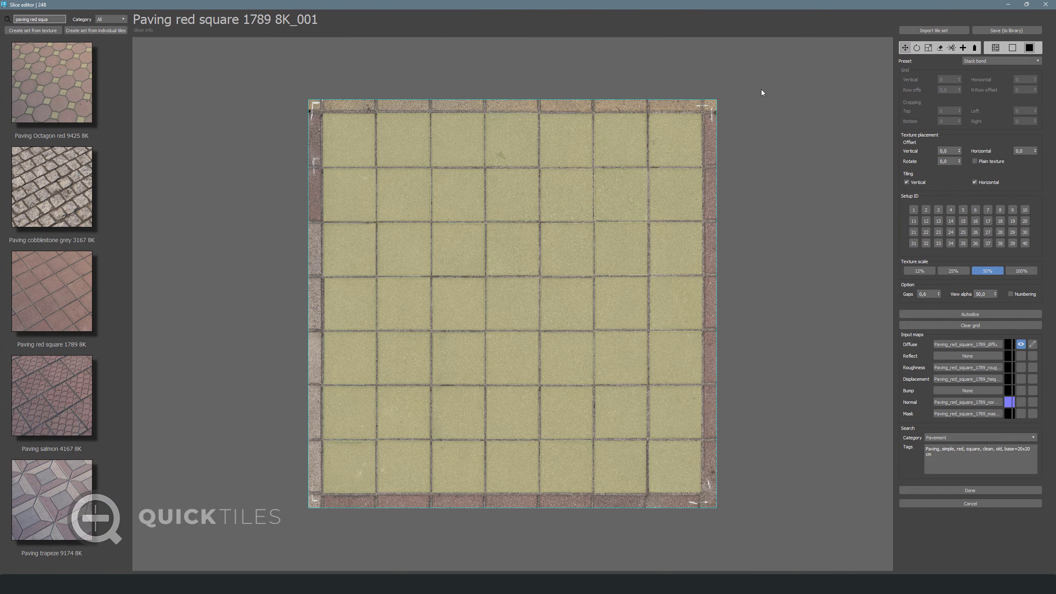
drag(773, 87, 349, 492)
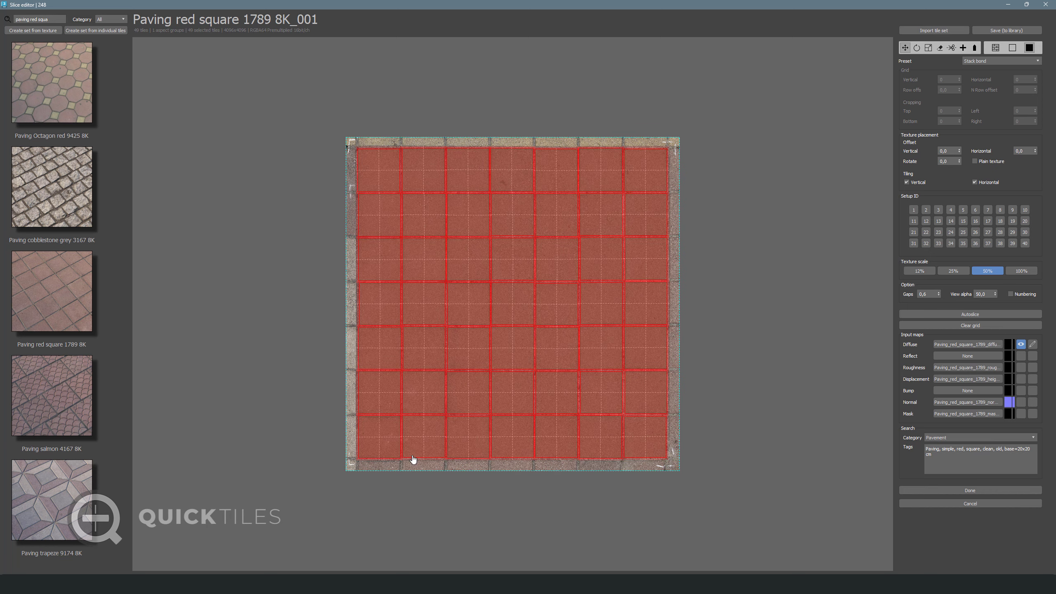
click(941, 47)
click(389, 131)
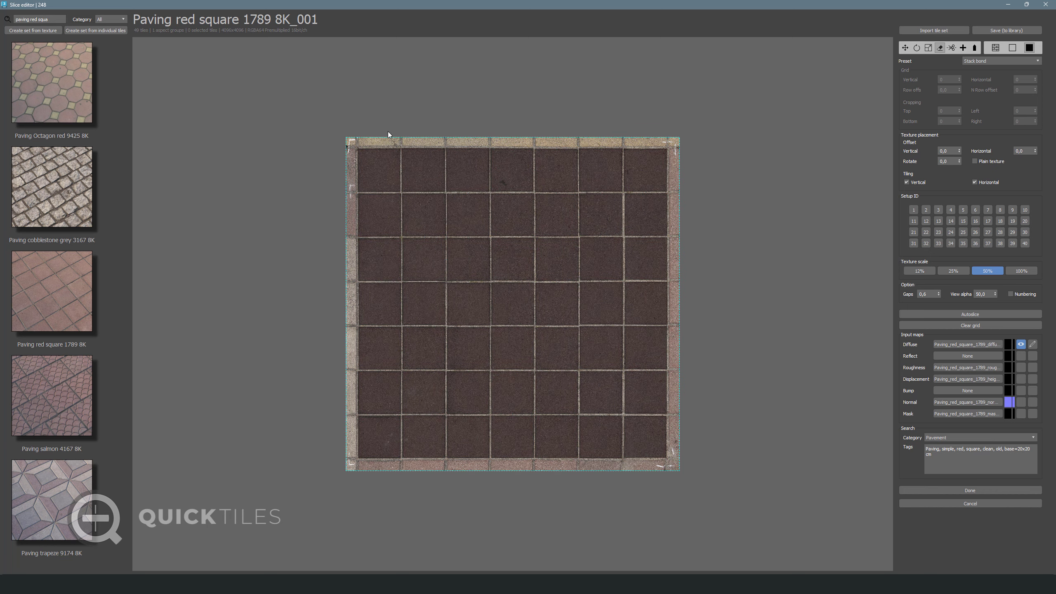
click(378, 168)
click(382, 155)
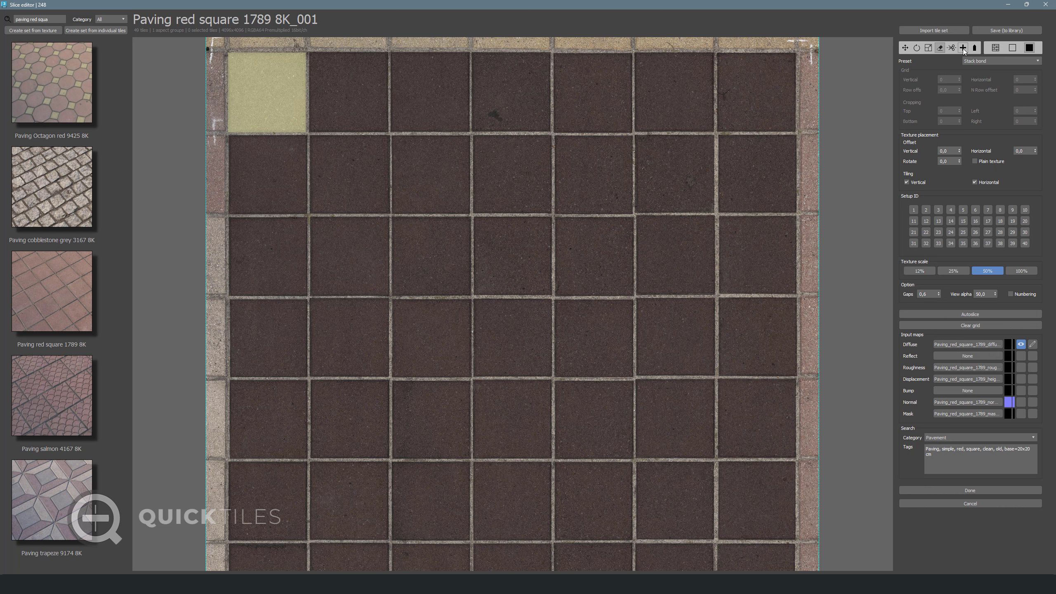
click(975, 48)
middle_drag(825, 123, 841, 145)
scroll(849, 167, up, 2)
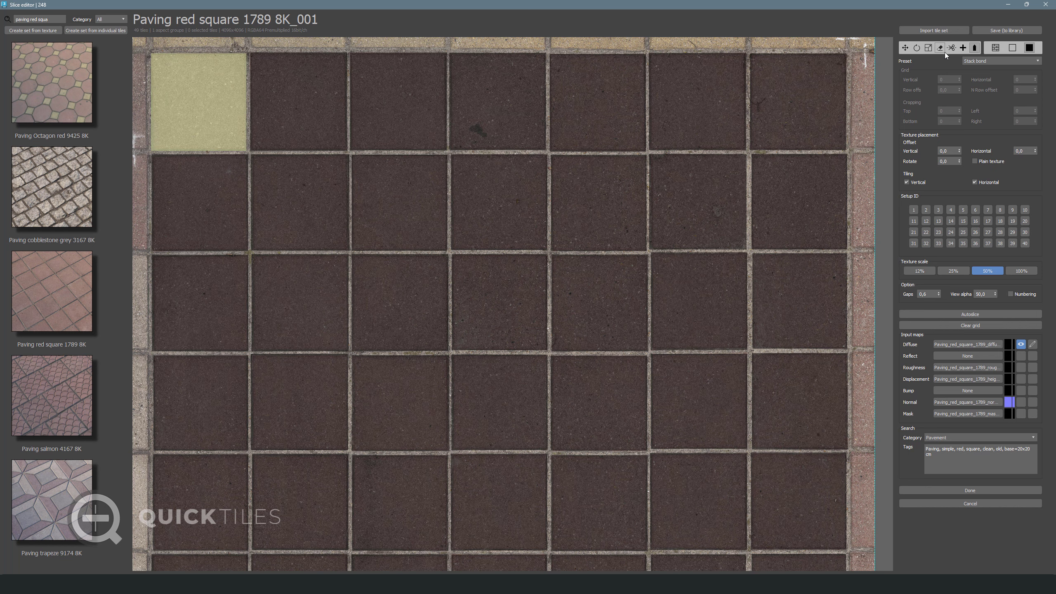
click(1020, 488)
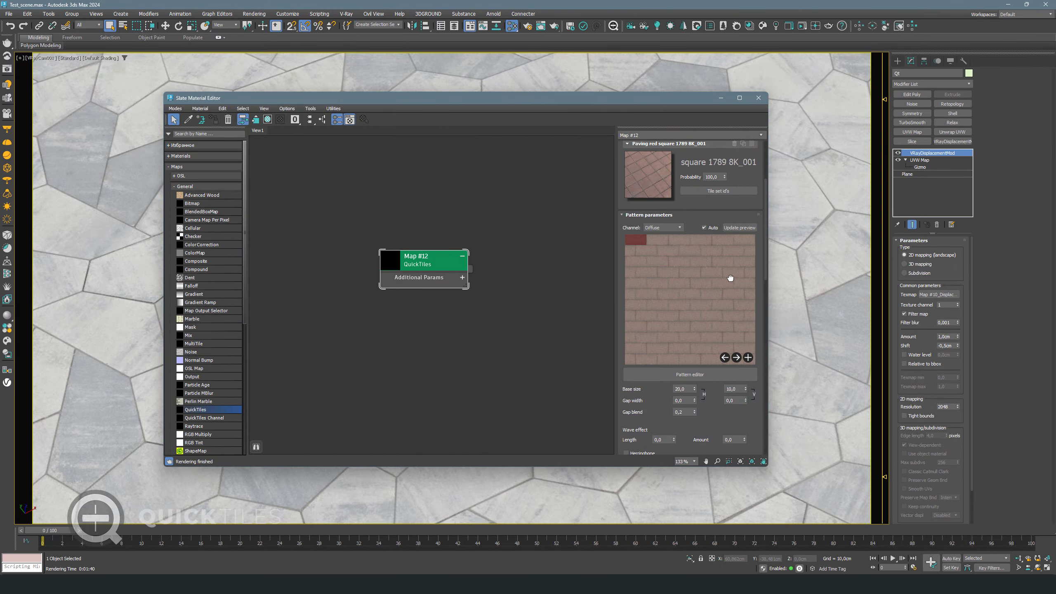
Set the generated texture height to 50, making it 50 × 50
scroll(730, 278, up, 3)
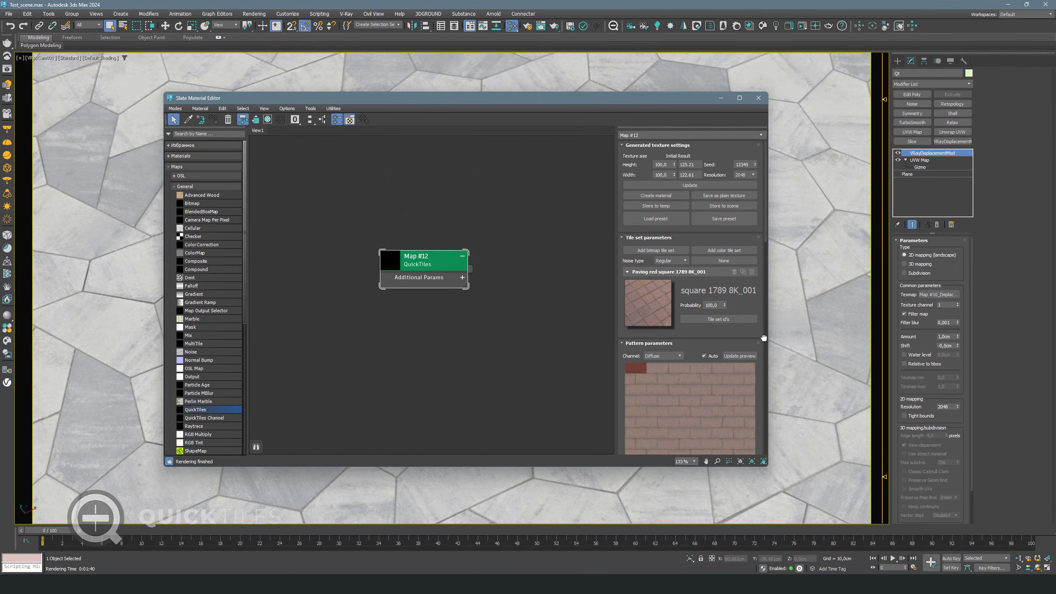
double_click(663, 164)
text(50)
key(Return)
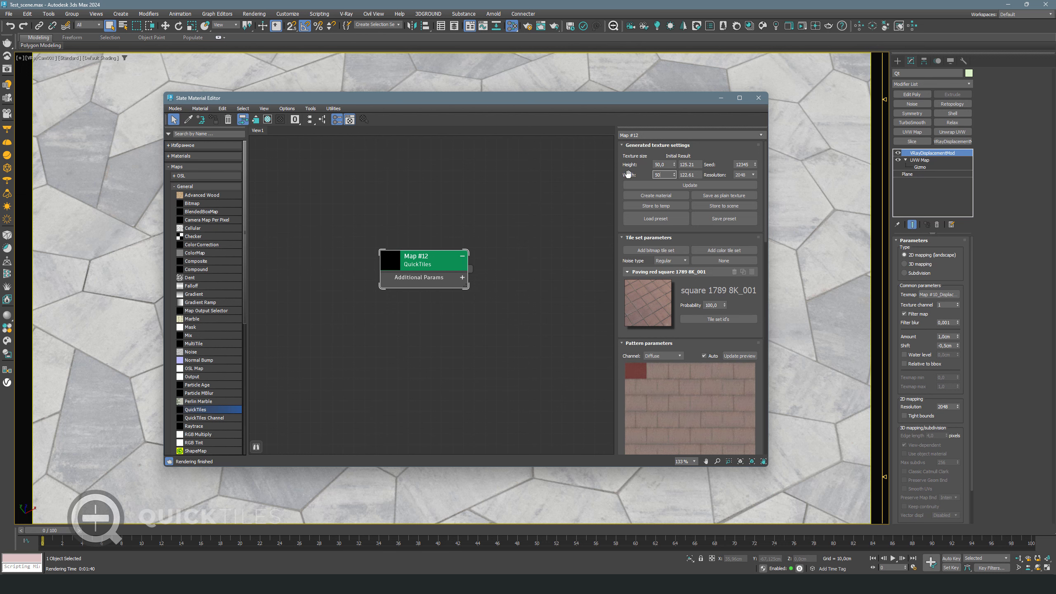
Zoom around the full-size diffuse preview, then close it
scroll(700, 419, down, 3)
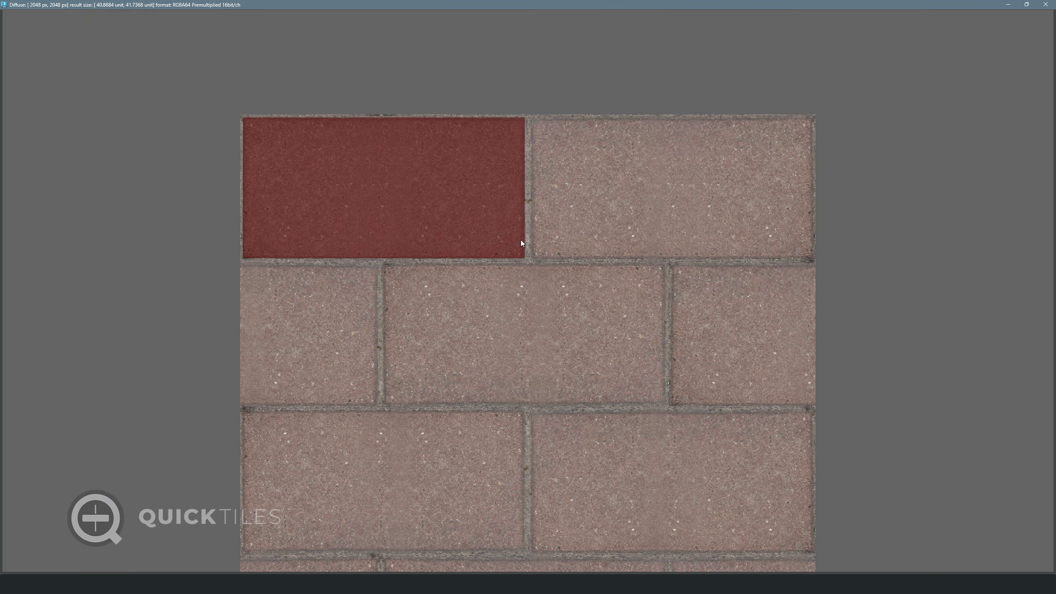
scroll(535, 263, up, 3)
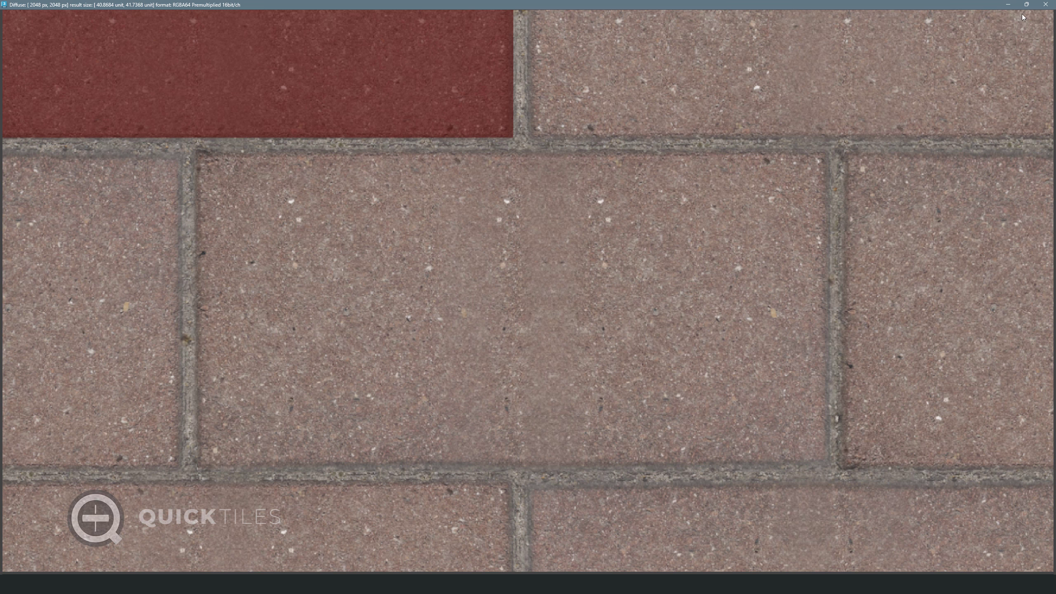
click(1045, 4)
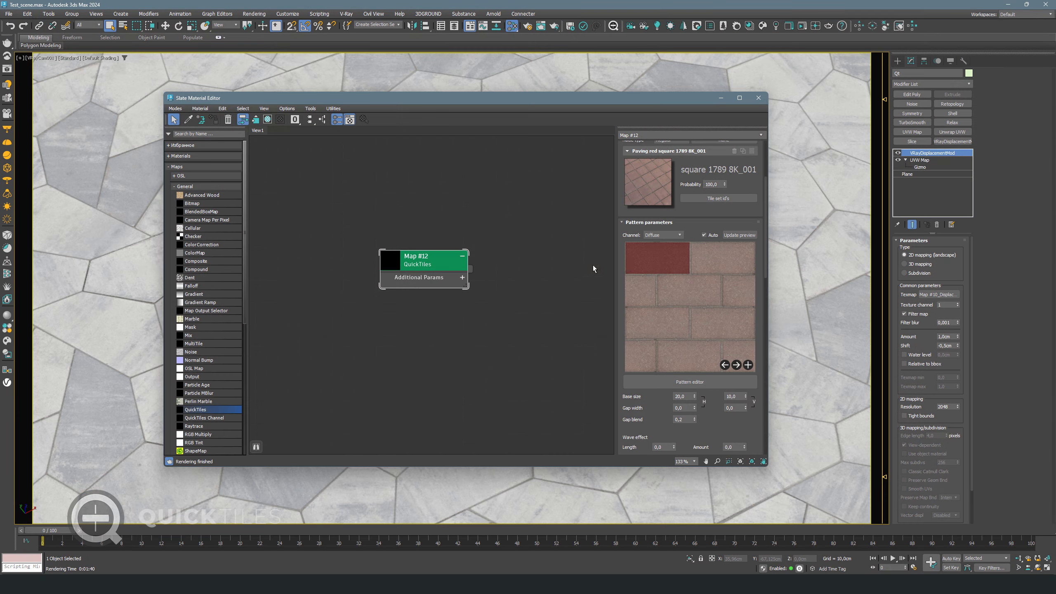
Add a direction arrow to the yellow top-left tile in the Slice editor and apply the change
click(663, 178)
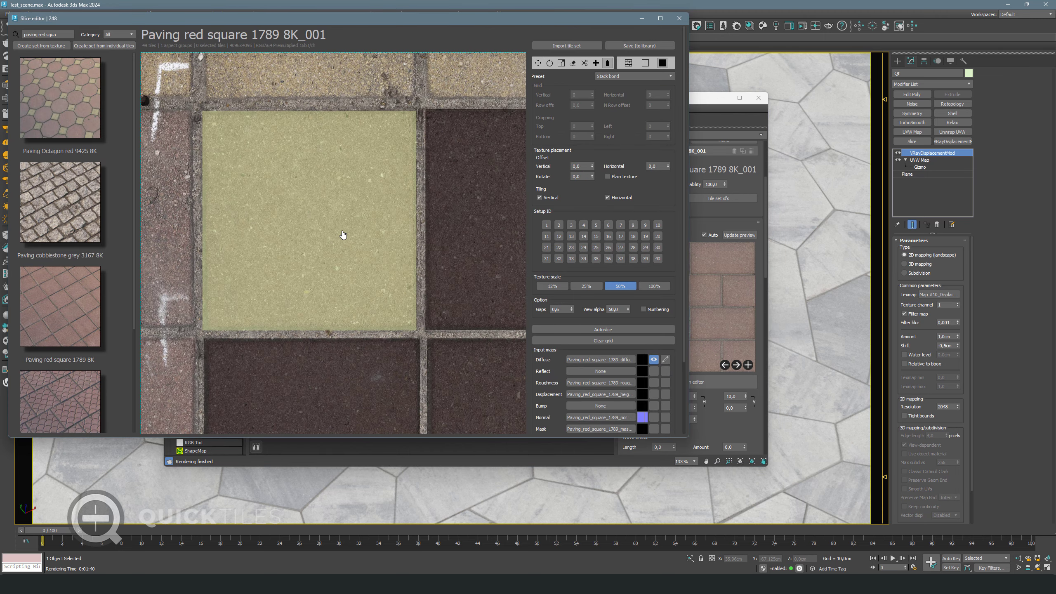
click(348, 171)
click(383, 84)
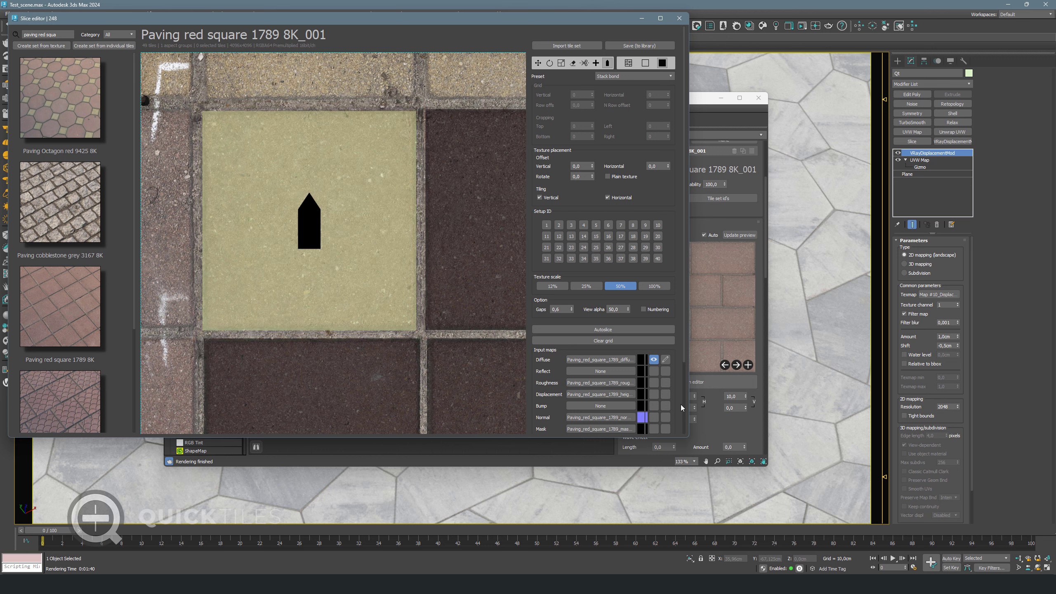
scroll(683, 407, down, 3)
click(633, 416)
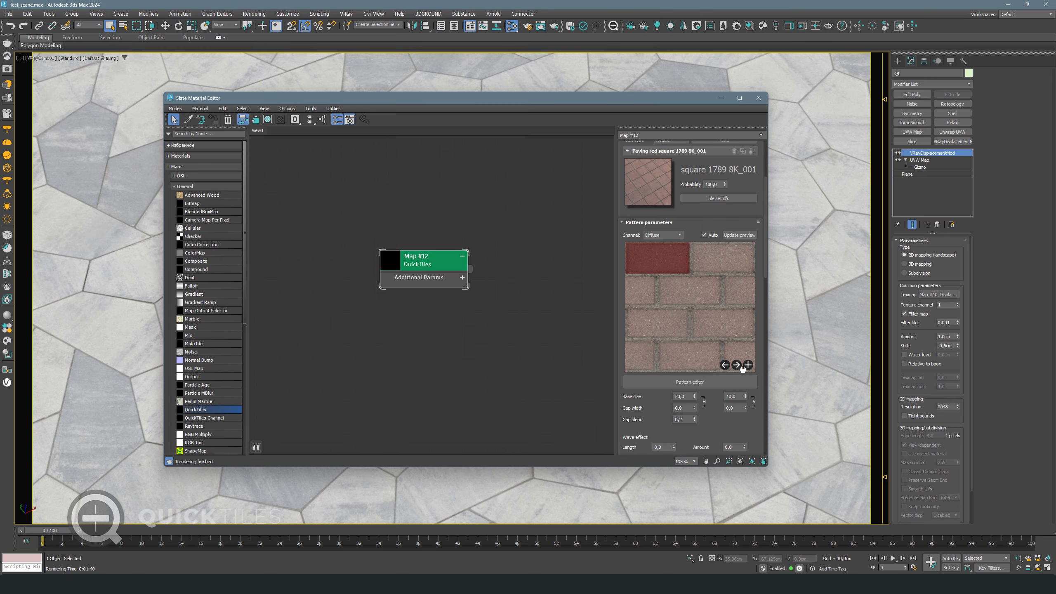
Review the regenerated diffuse texture full-size, then close the viewer
click(744, 365)
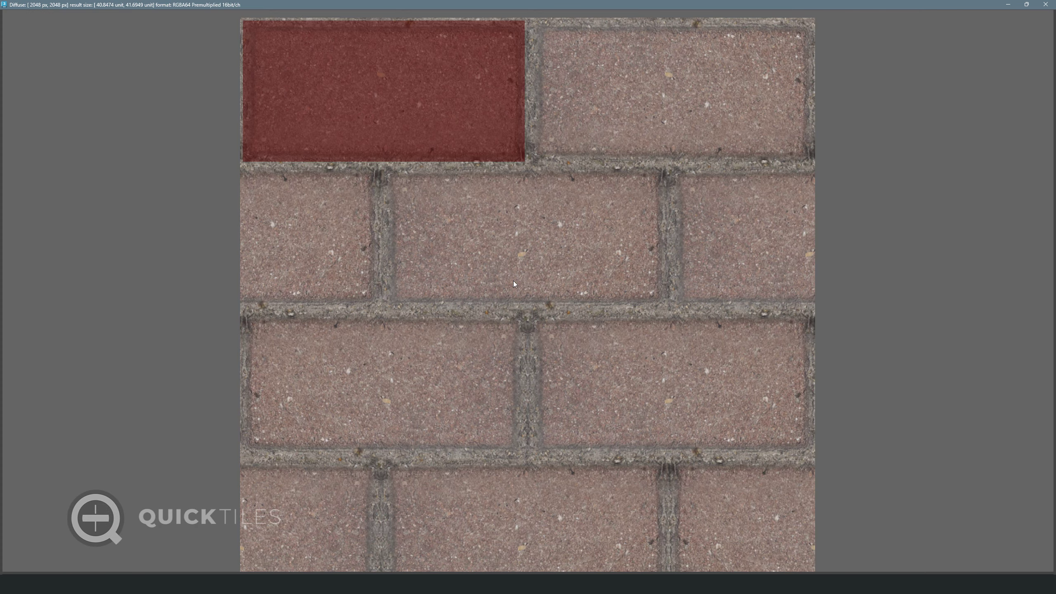
scroll(617, 232, up, 2)
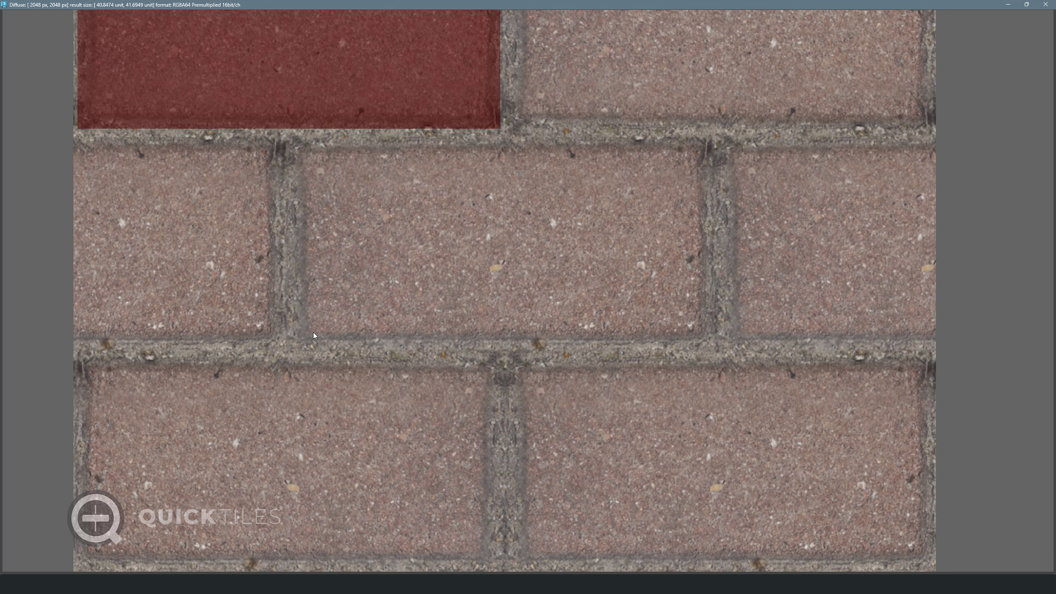
scroll(455, 275, down, 3)
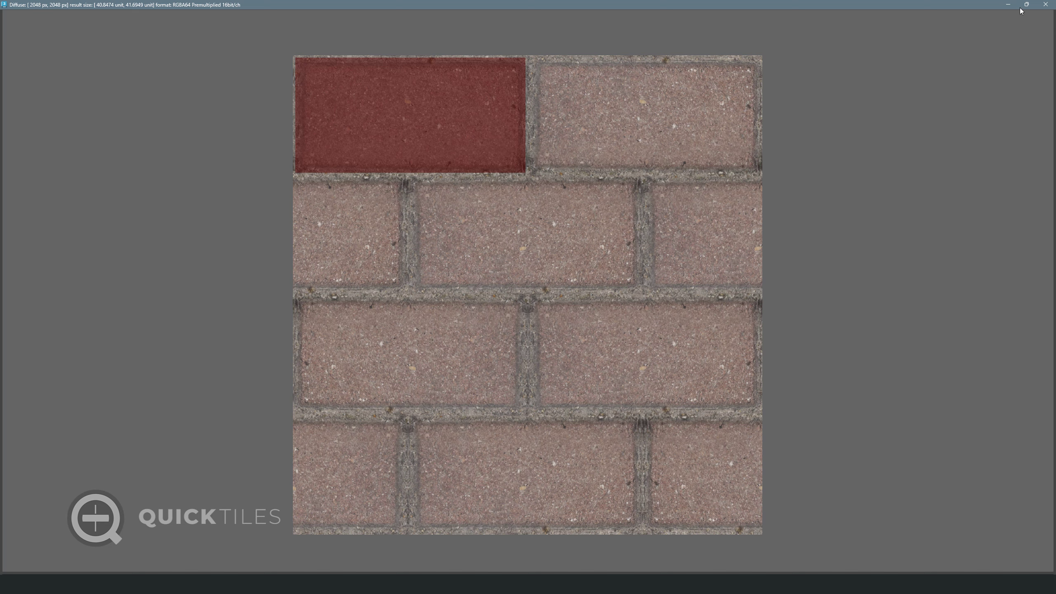
click(1045, 4)
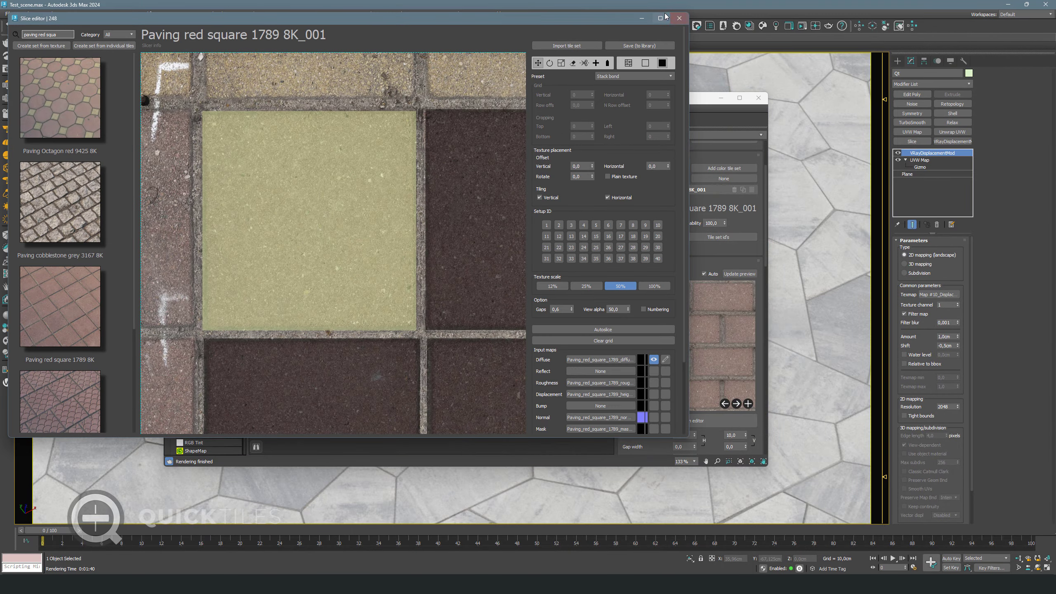
Maximise the Slice editor, unmark all tiles and erase the lower five tile rows
click(663, 17)
scroll(619, 145, down, 5)
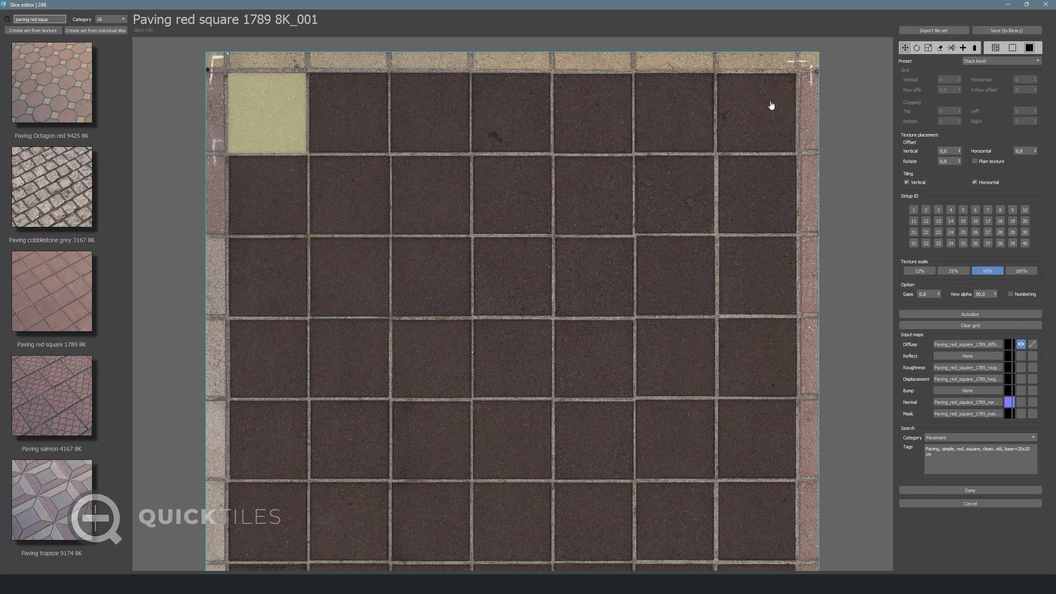
click(940, 48)
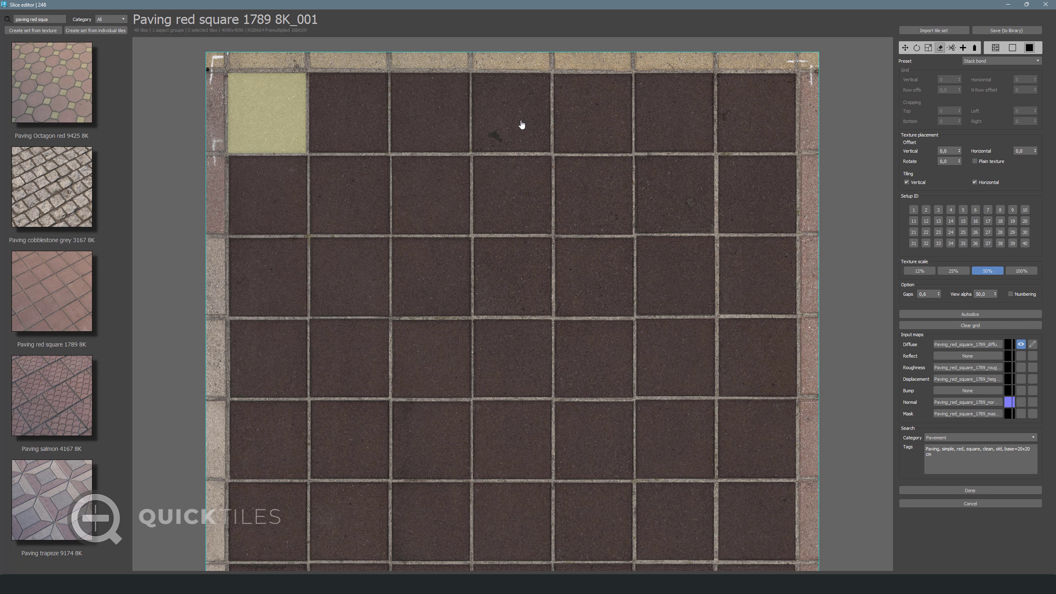
right_click(522, 125)
click(544, 166)
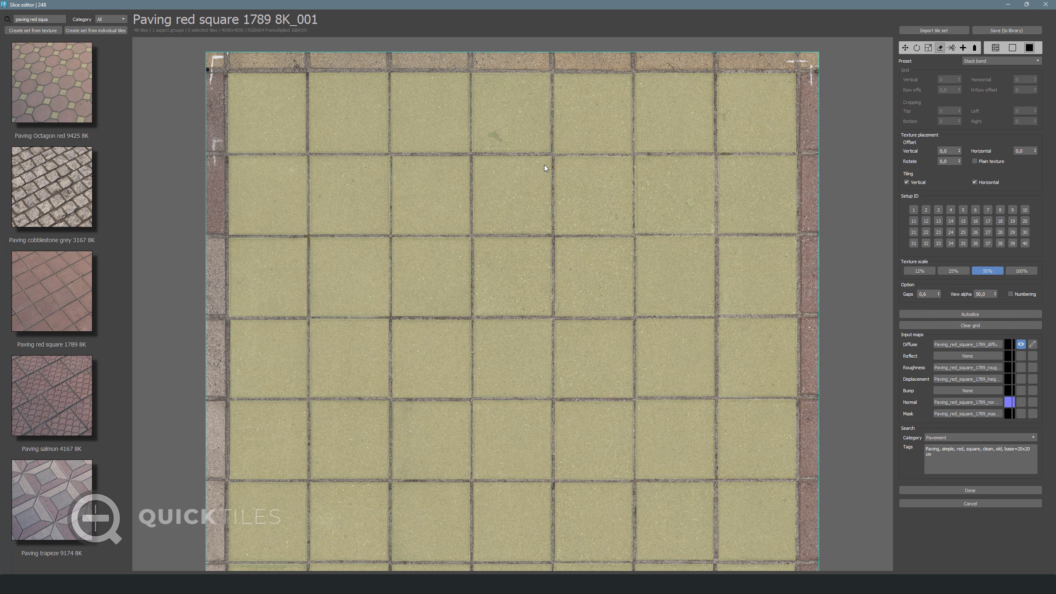
scroll(506, 250, down, 3)
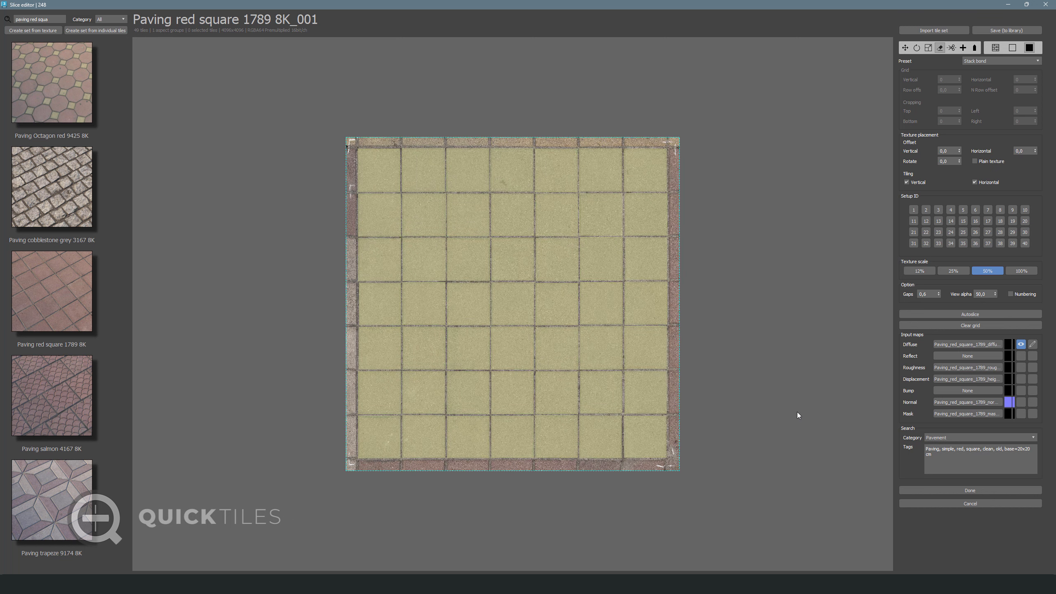
drag(759, 489, 239, 257)
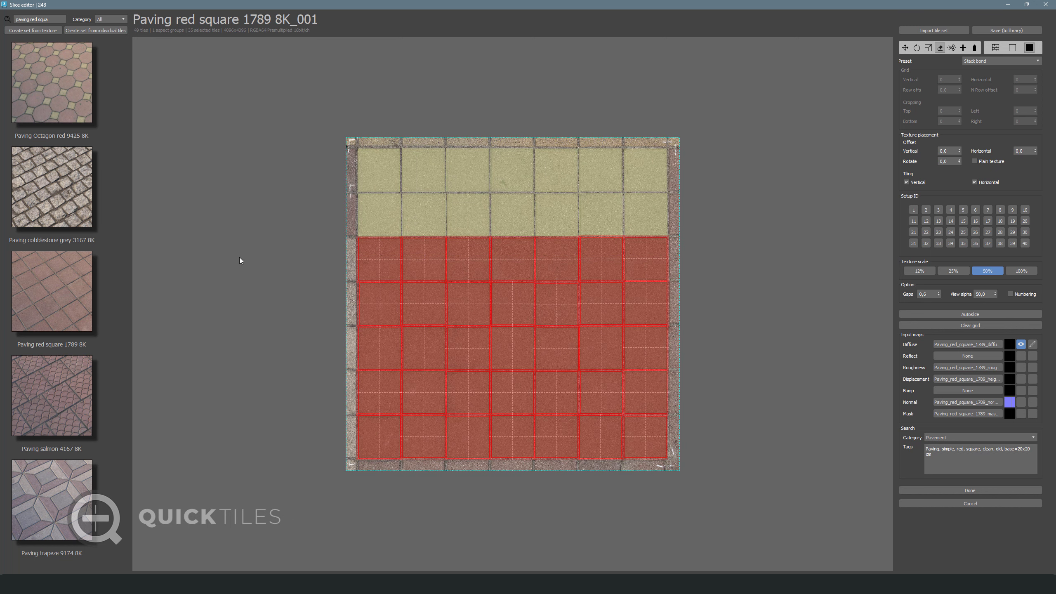
click(938, 49)
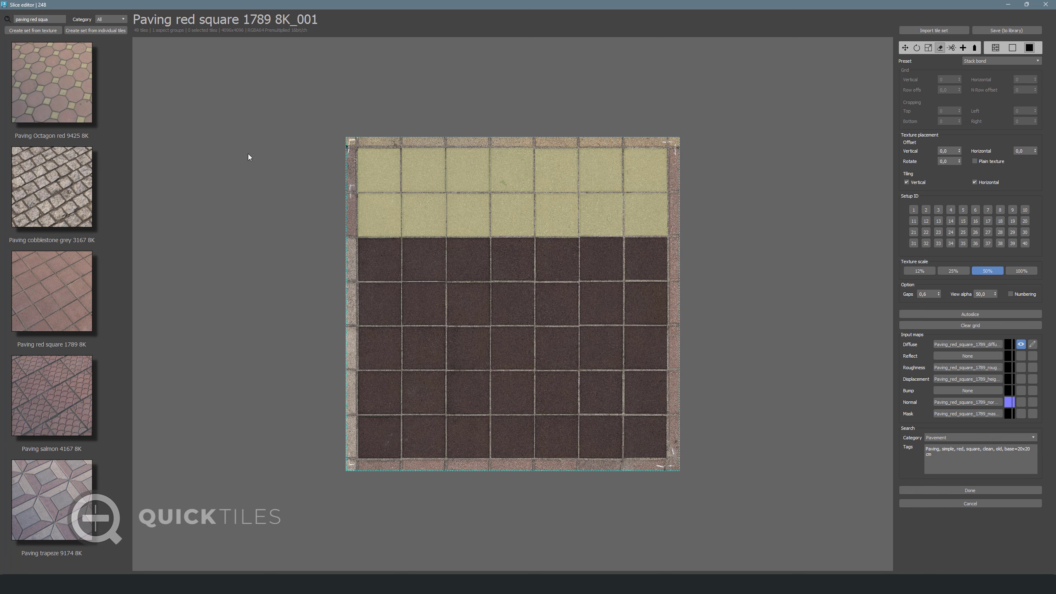
Give every tile in the top two rows an upward orientation arrow
scroll(270, 151, up, 3)
click(974, 49)
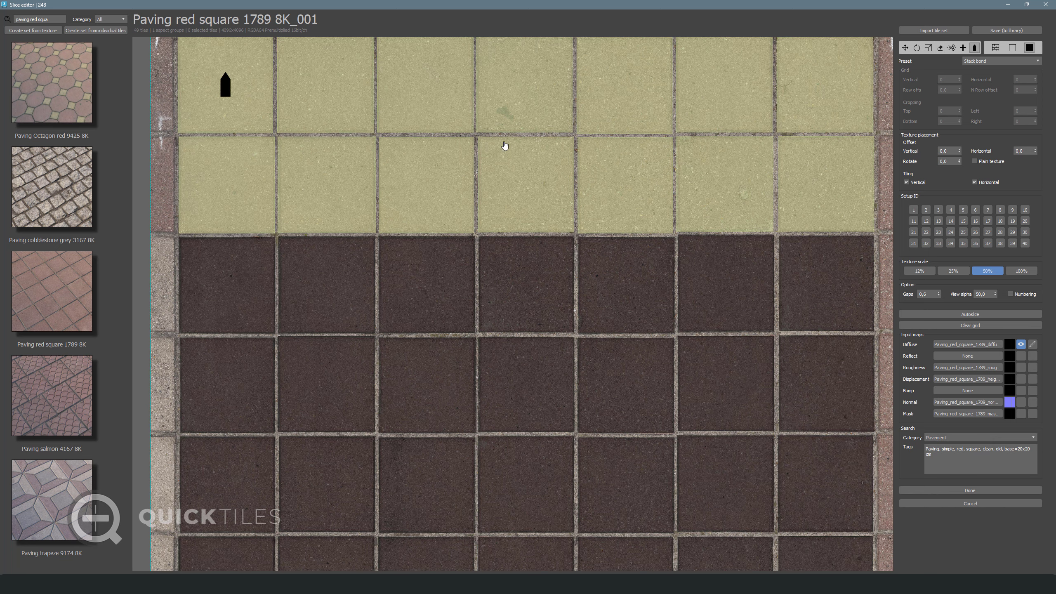
middle_drag(460, 148, 485, 176)
click(335, 141)
click(447, 132)
click(524, 132)
click(613, 132)
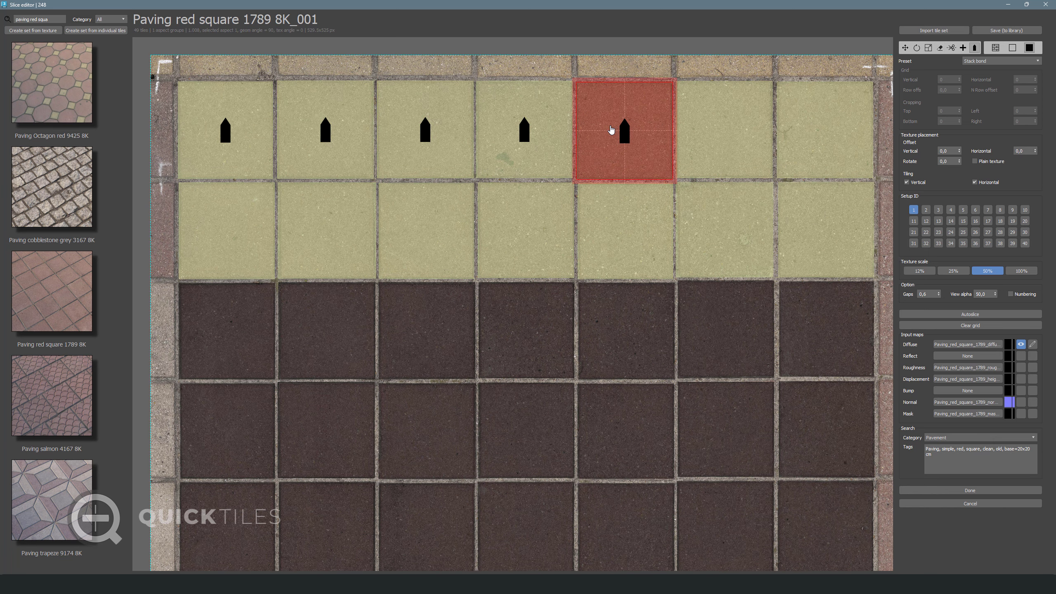
click(724, 132)
click(801, 131)
click(784, 209)
click(702, 234)
click(617, 232)
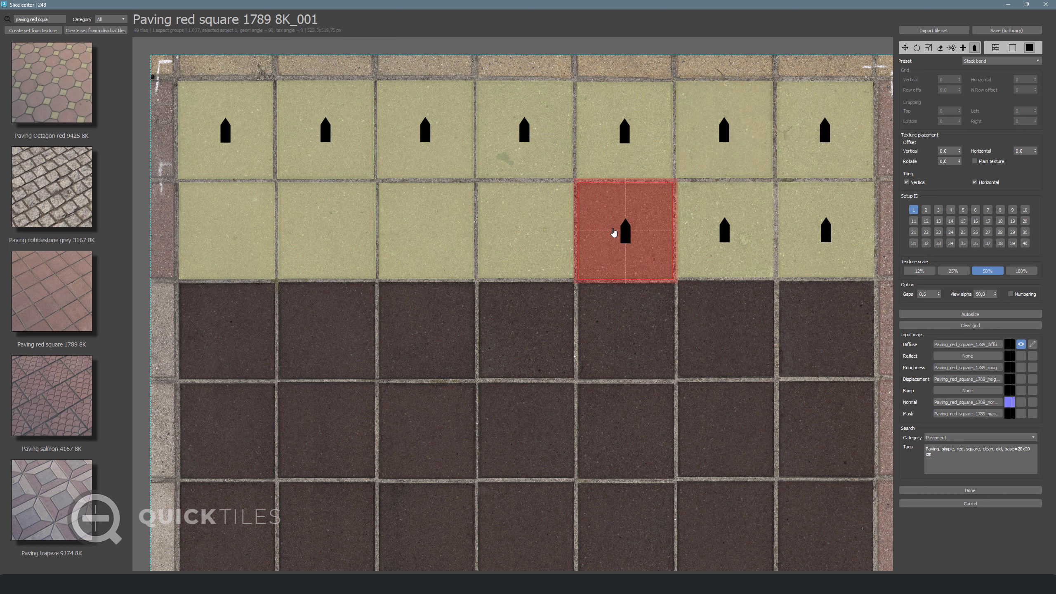
click(513, 235)
click(397, 236)
click(303, 238)
click(221, 238)
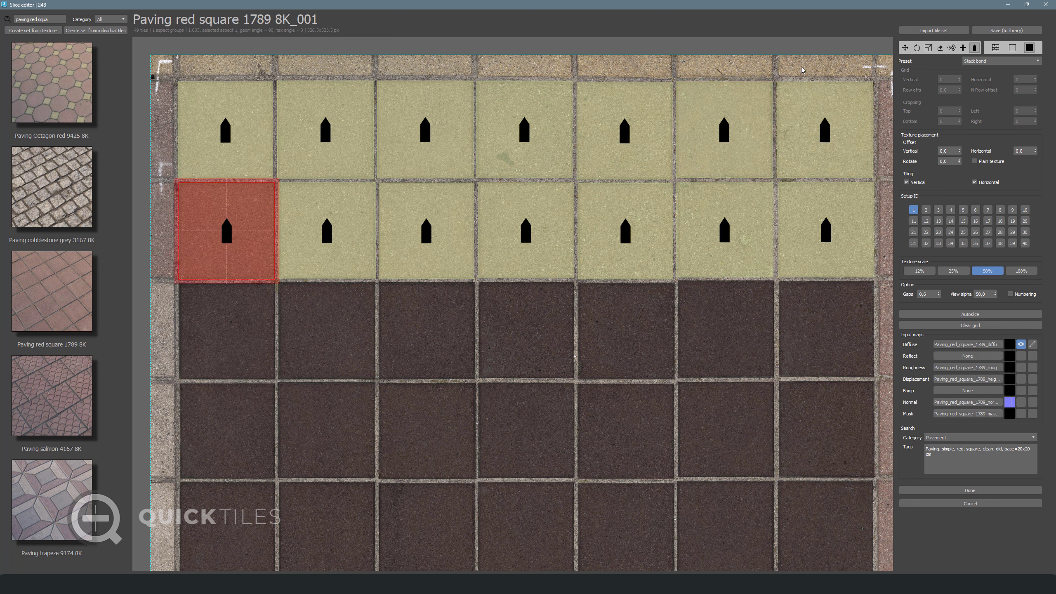
click(495, 318)
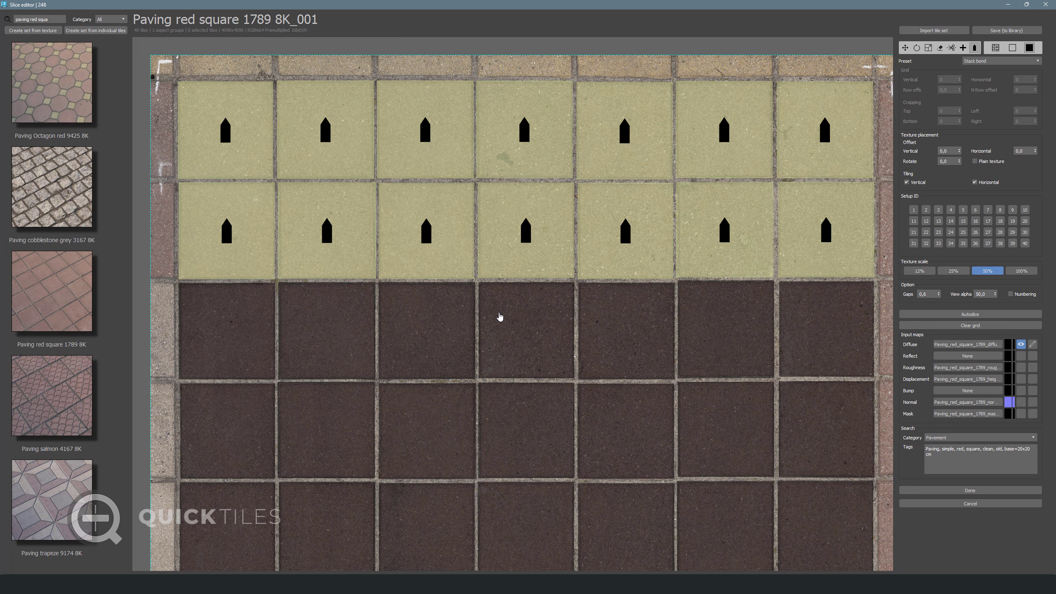
Hide the tile overlay and shift the diffuse hue from red toward orange-yellow
drag(995, 294, 1015, 397)
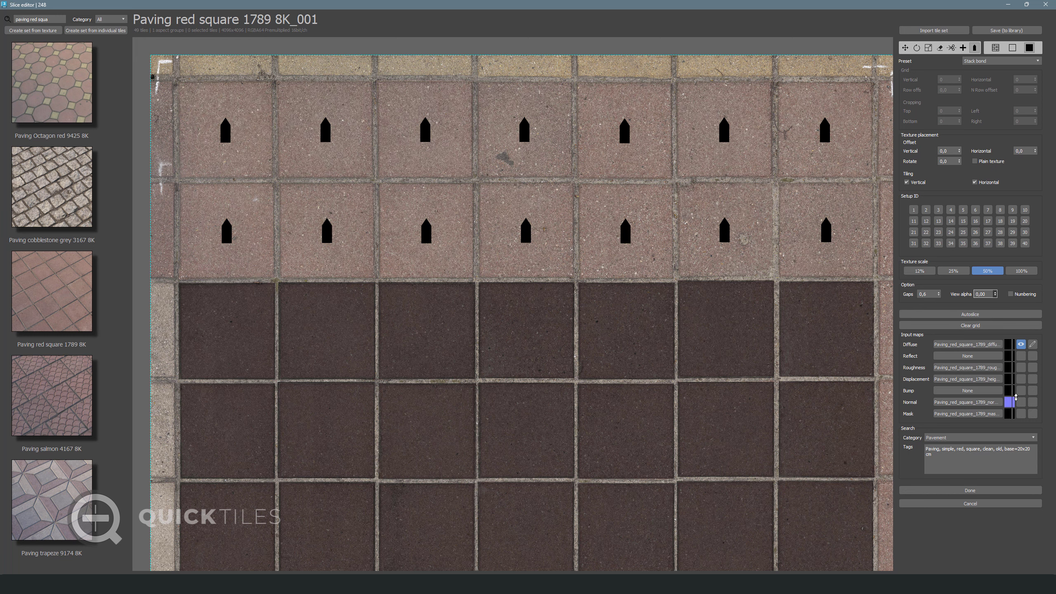
click(989, 294)
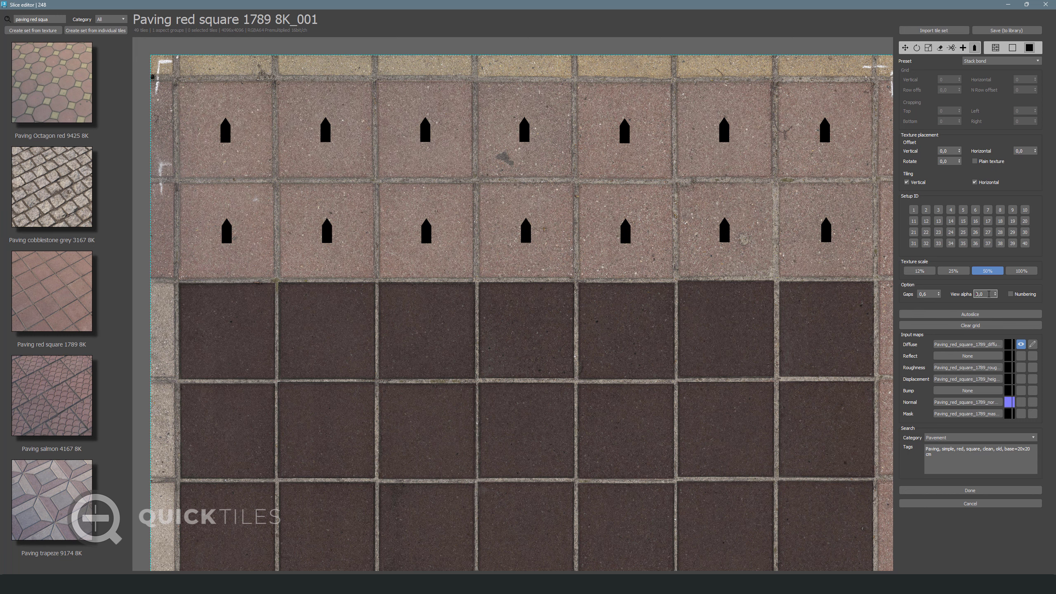
click(1033, 345)
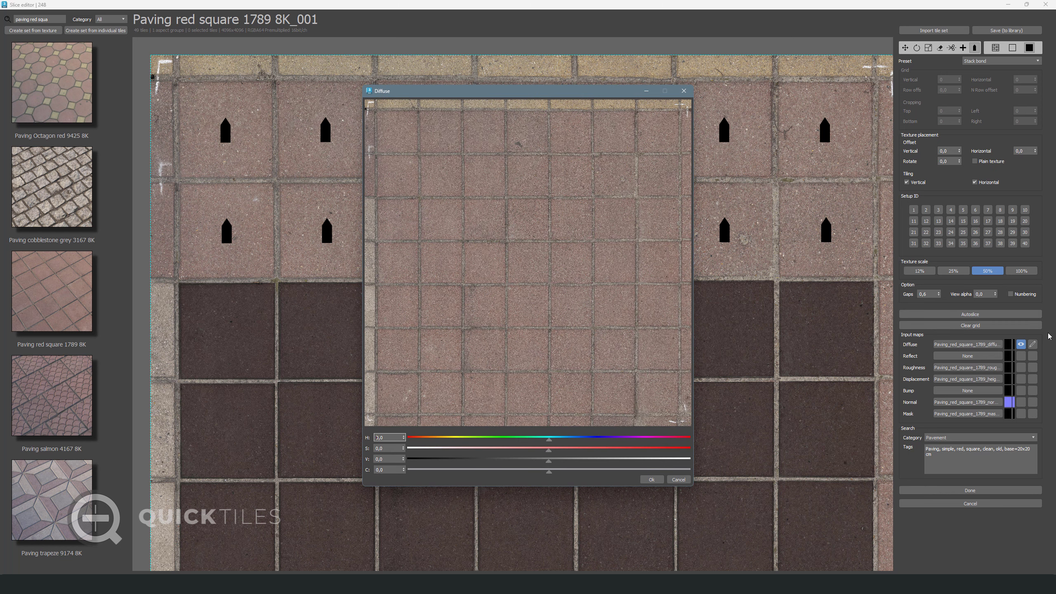
mouse_move(547, 441)
mouse_down()
mouse_move(526, 444)
mouse_move(569, 444)
mouse_up()
click(566, 449)
click(558, 460)
click(561, 440)
click(563, 438)
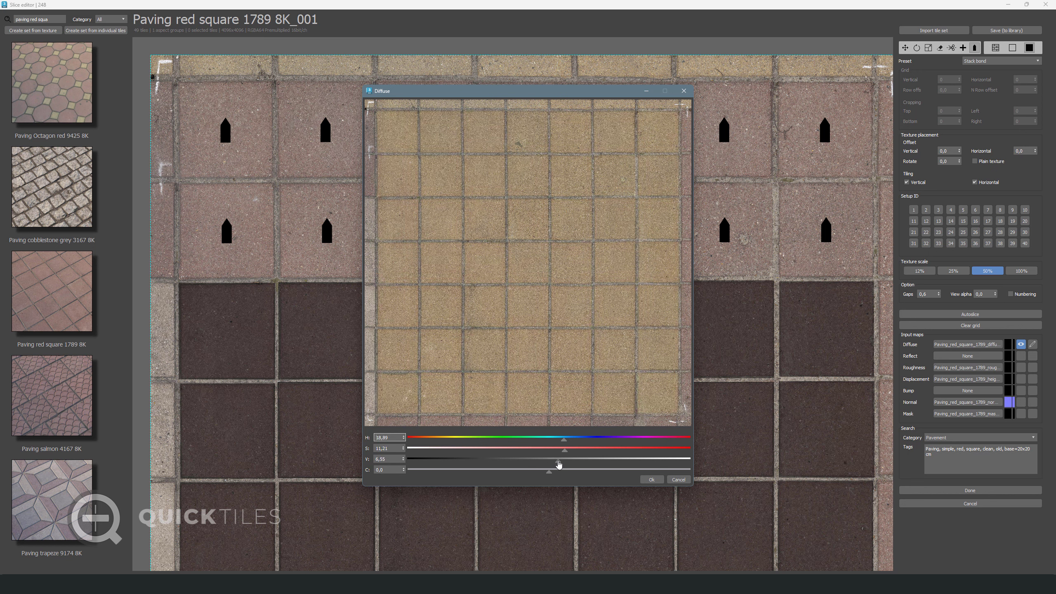
Fine-tune diffuse H/S/V to about 18.89 / 8.3 / 12.37, apply, and show the mask map
click(566, 460)
click(559, 450)
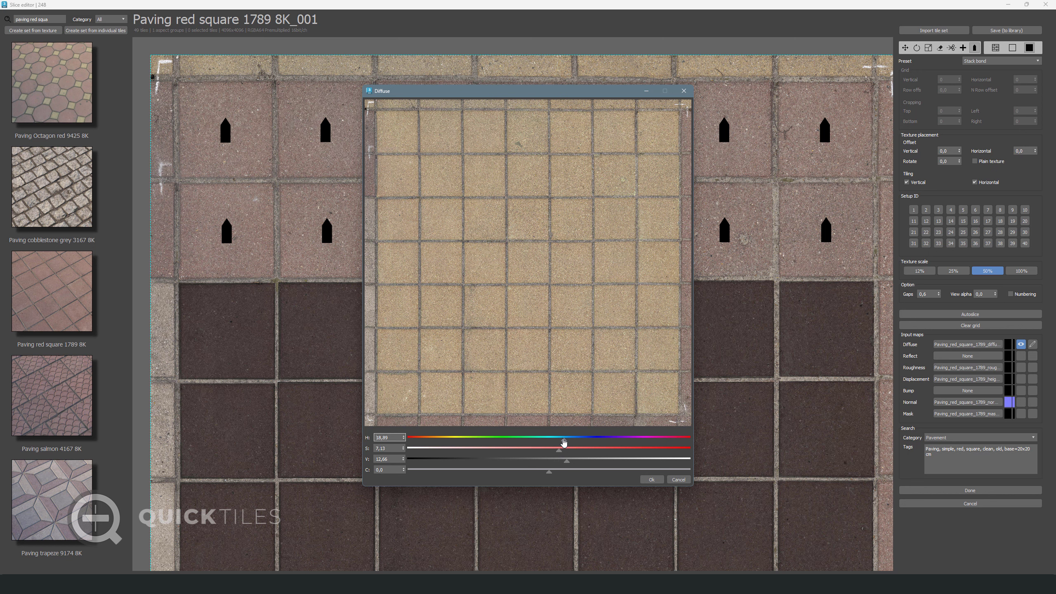
click(564, 461)
click(561, 449)
click(560, 450)
click(566, 461)
click(651, 479)
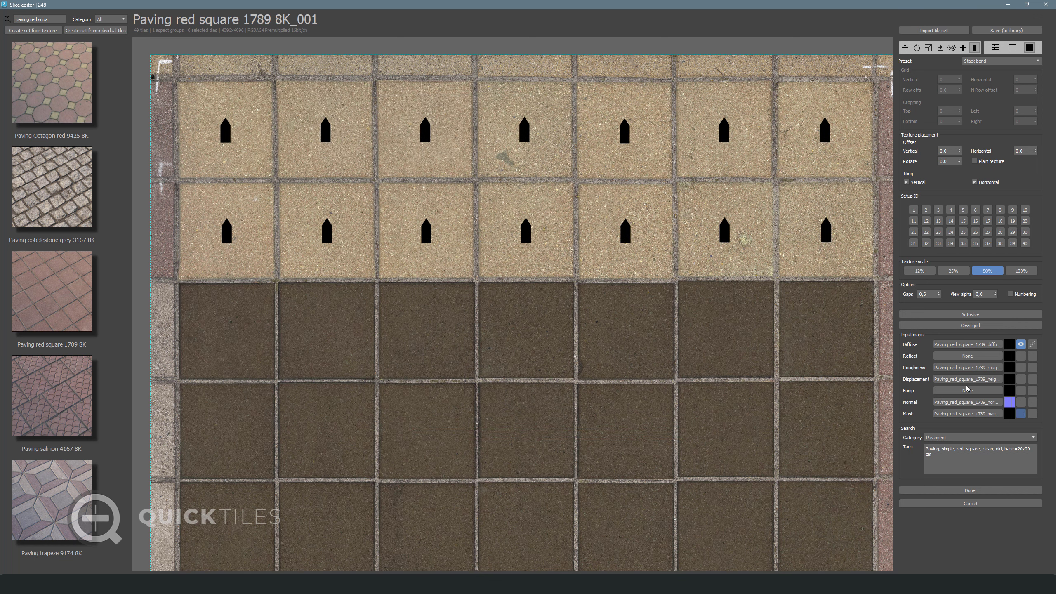
click(1020, 413)
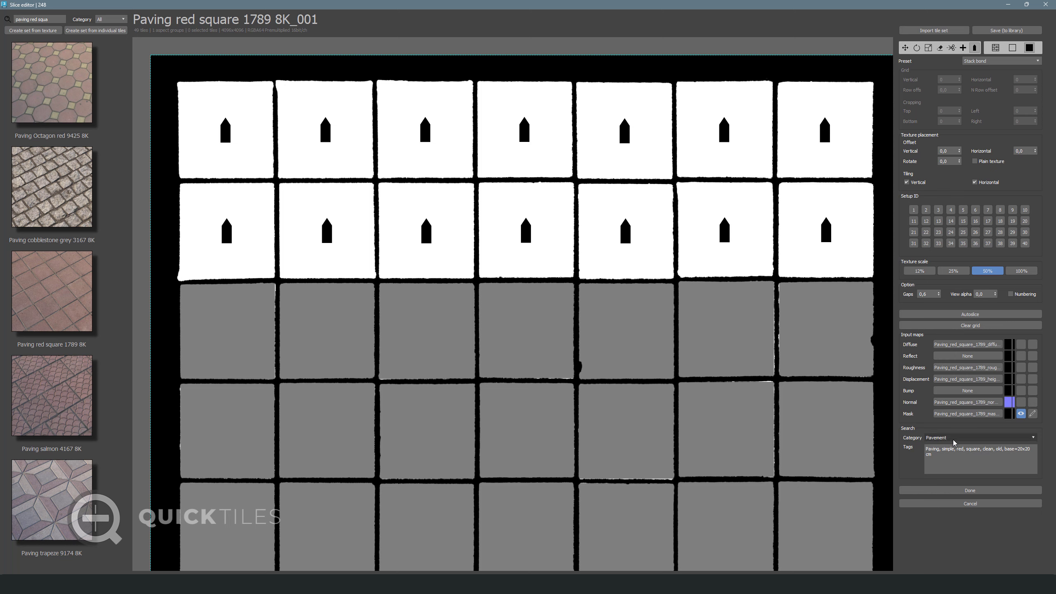
Finish slicing the tile set and open a resized diffuse preview window beside the scene
click(964, 491)
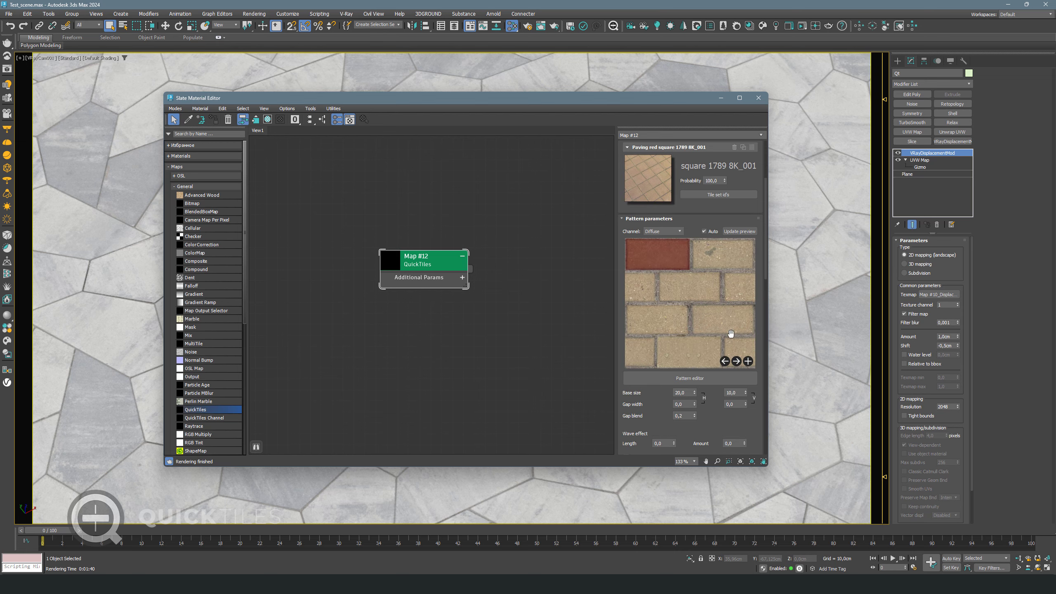
click(683, 269)
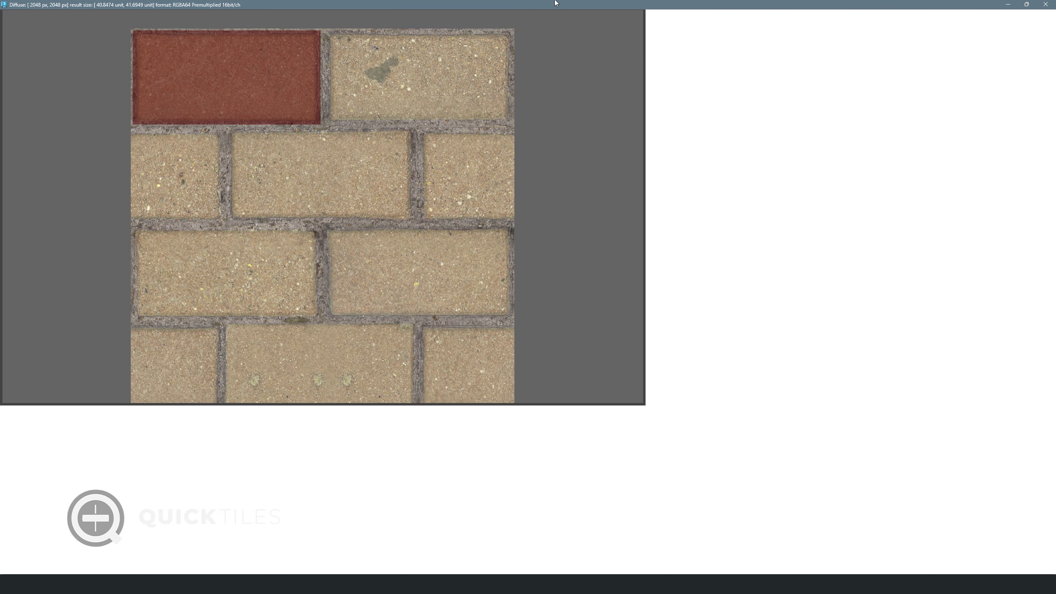
double_click(556, 3)
drag(586, 173, 461, 178)
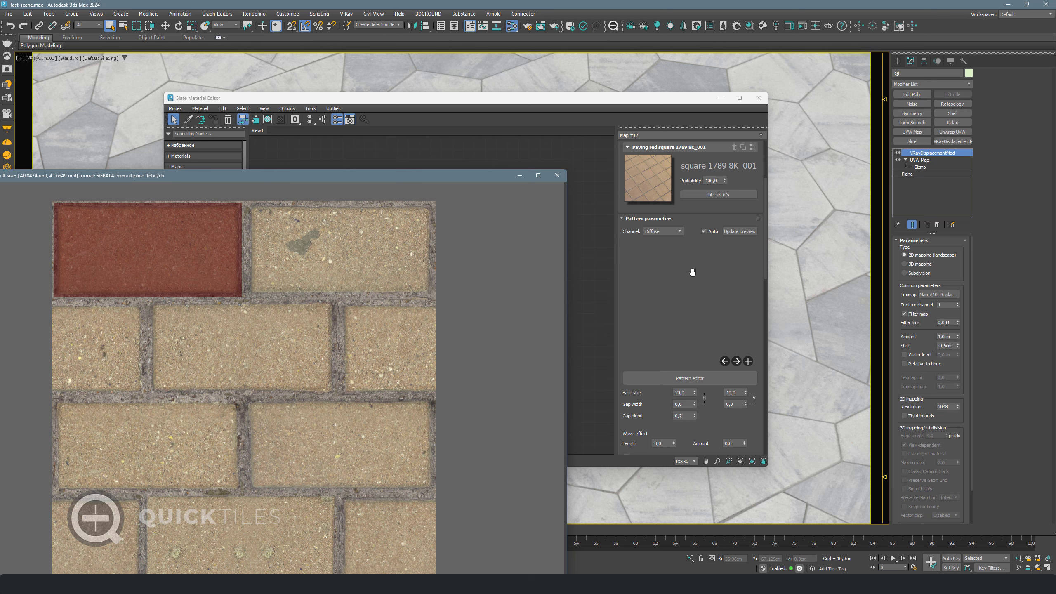
drag(692, 272, 690, 397)
Set the generated texture height and width to 150
double_click(660, 164)
text(150)
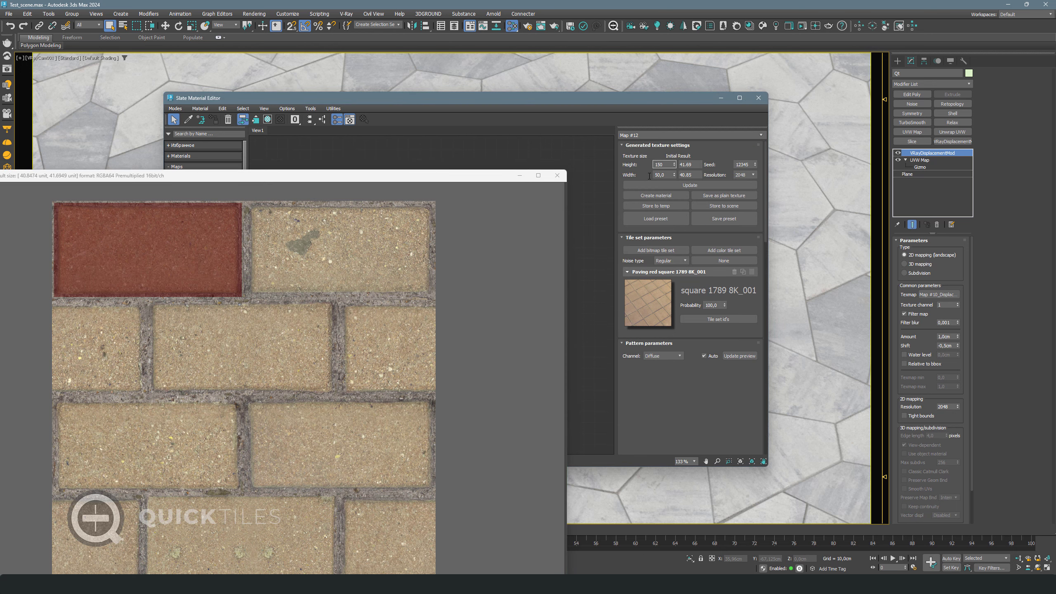
drag(669, 176, 642, 169)
text(150)
key(Return)
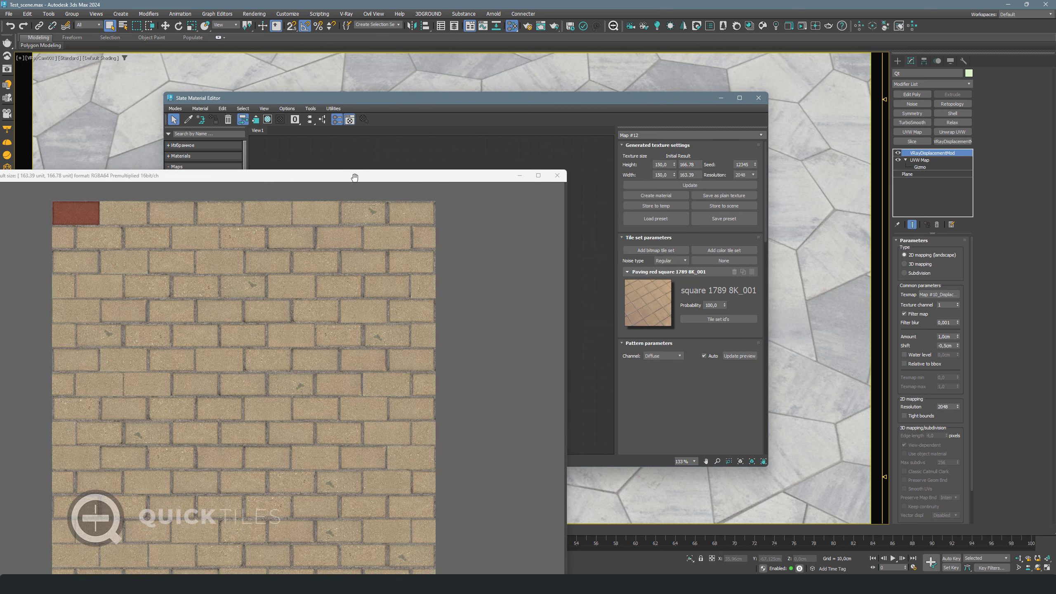
Reposition the preview window and scroll down to the Tile channels settings
drag(354, 177, 468, 113)
scroll(482, 262, up, 4)
scroll(571, 245, down, 1)
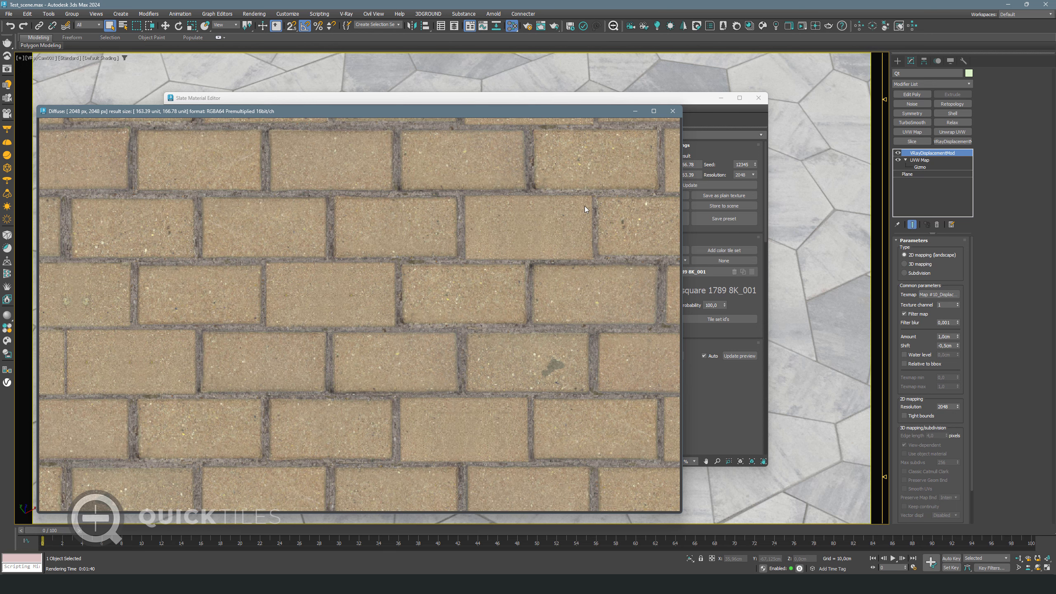
scroll(487, 203, up, 2)
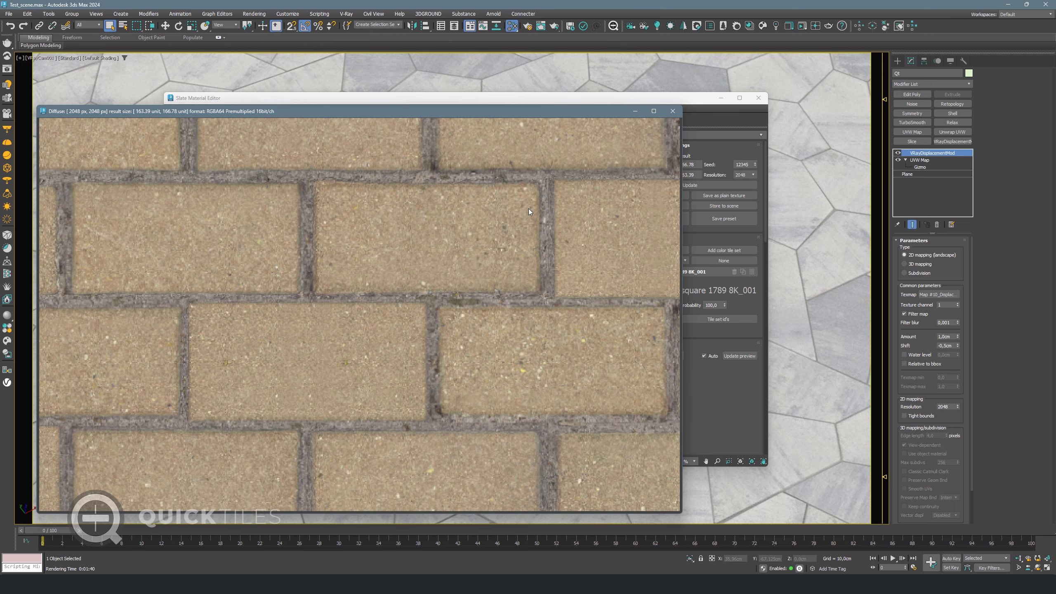
scroll(539, 241, down, 3)
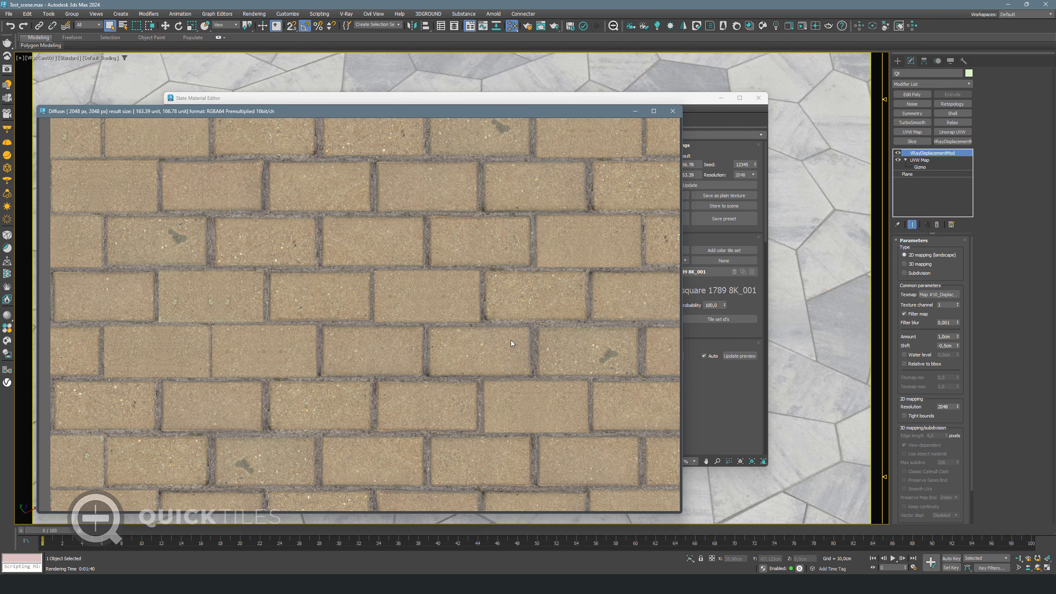
drag(533, 111, 379, 94)
drag(726, 435, 698, 115)
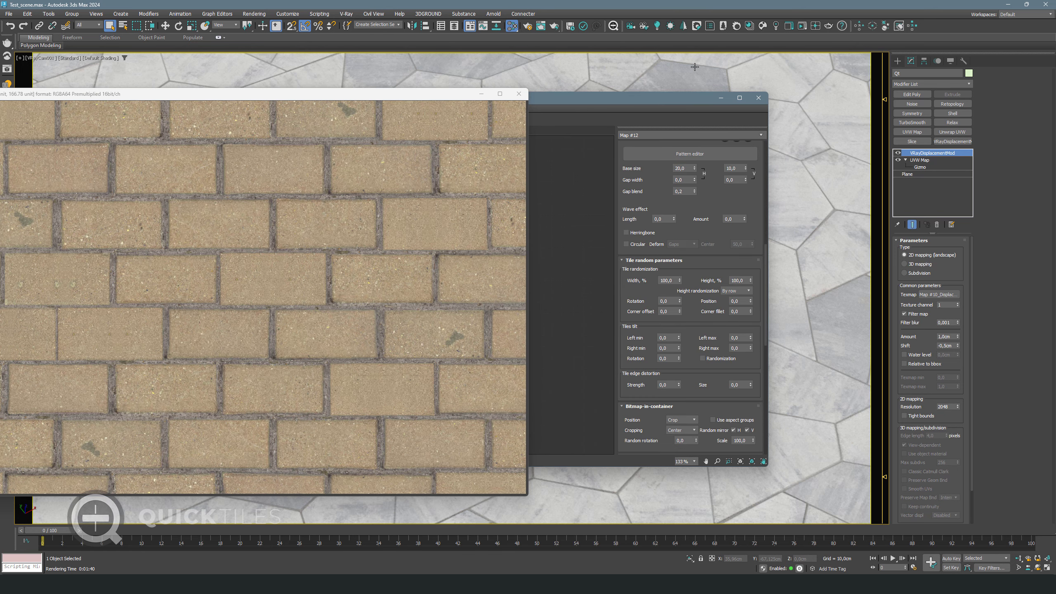
scroll(685, 349, down, 5)
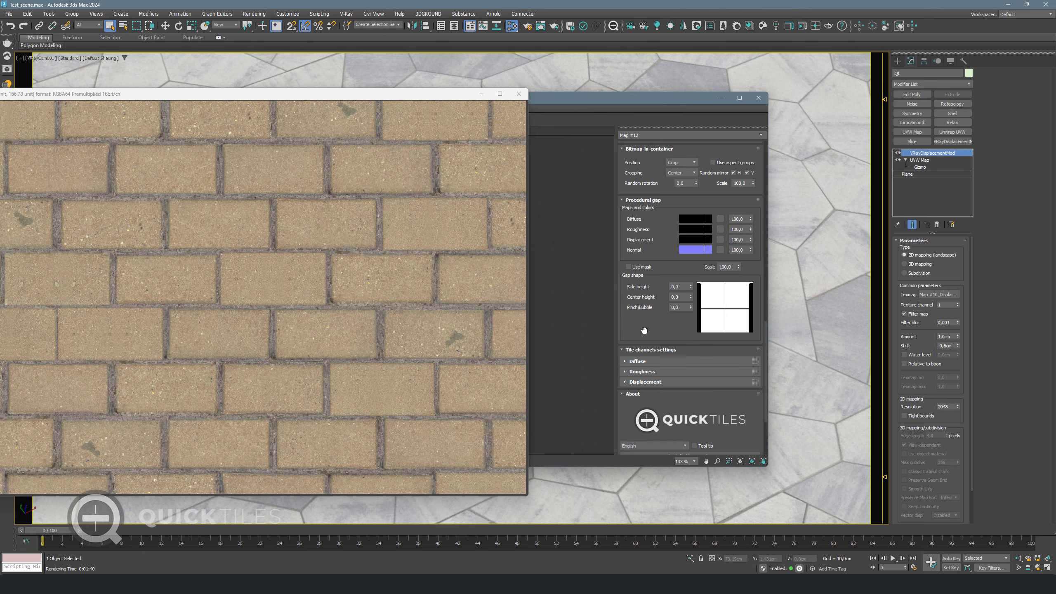
scroll(644, 330, down, 2)
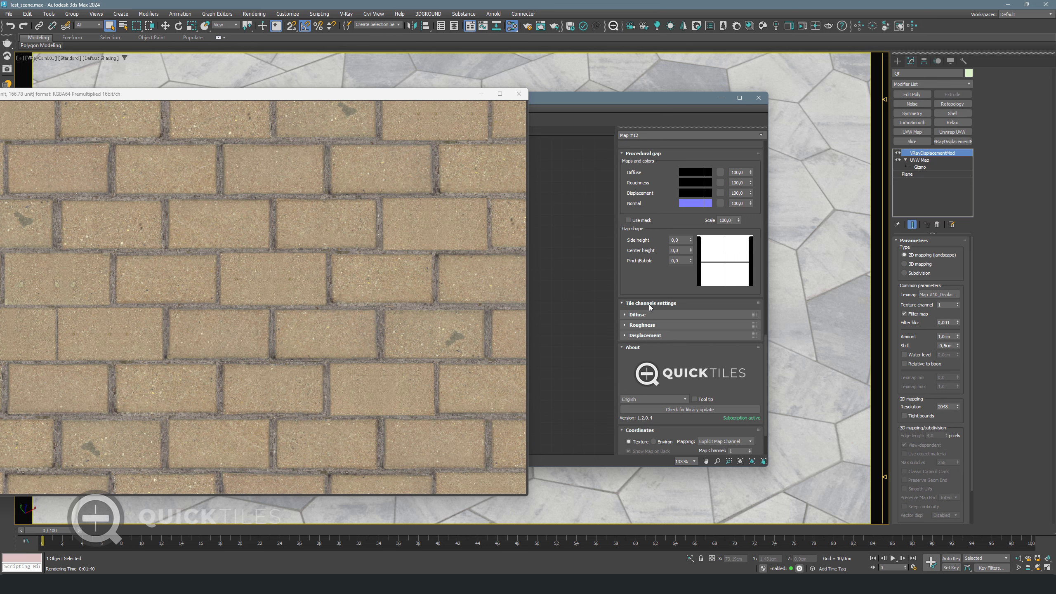
drag(687, 286, 687, 286)
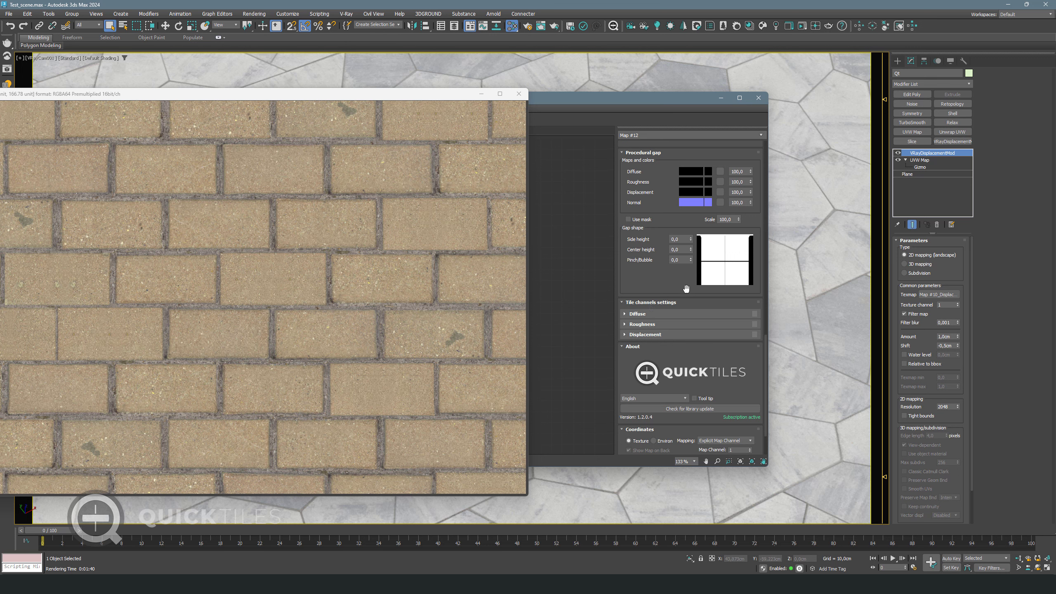
Expand the Diffuse tile channel and set its random value variation to 20
click(683, 313)
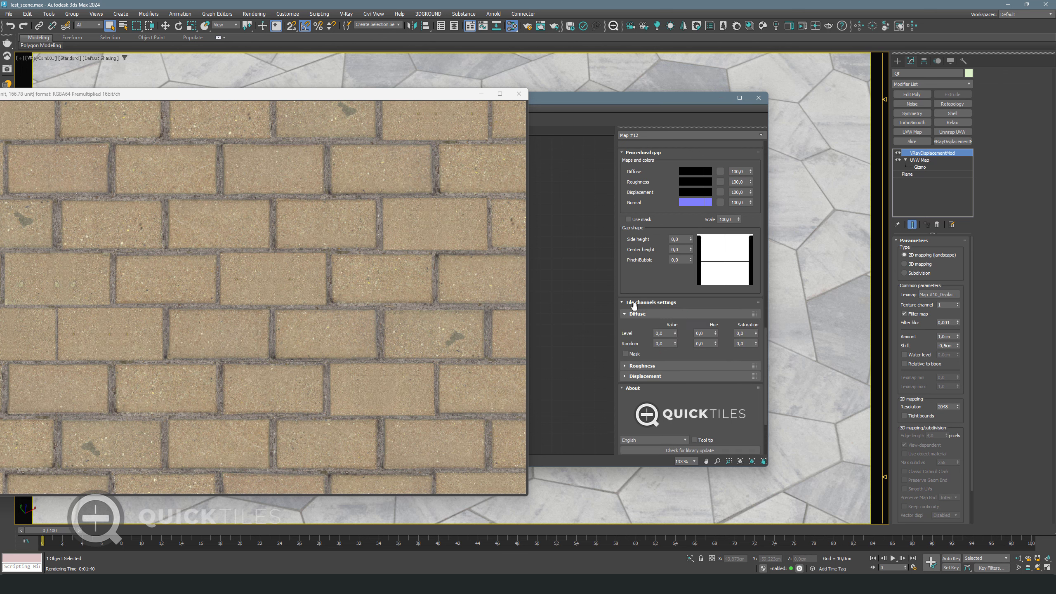
double_click(668, 343)
text(20)
key(Return)
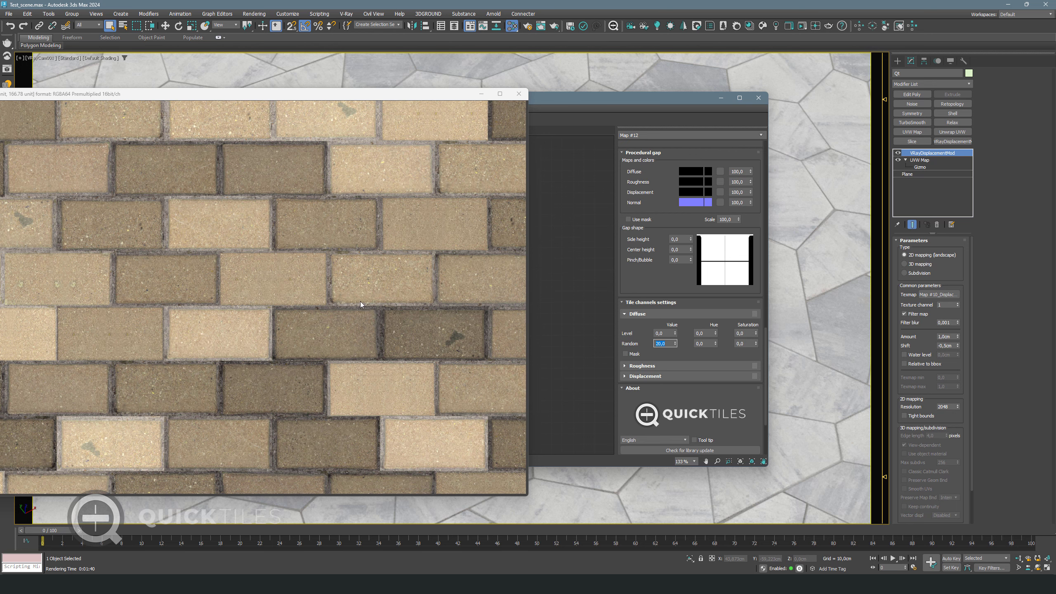
scroll(249, 172, up, 6)
click(412, 196)
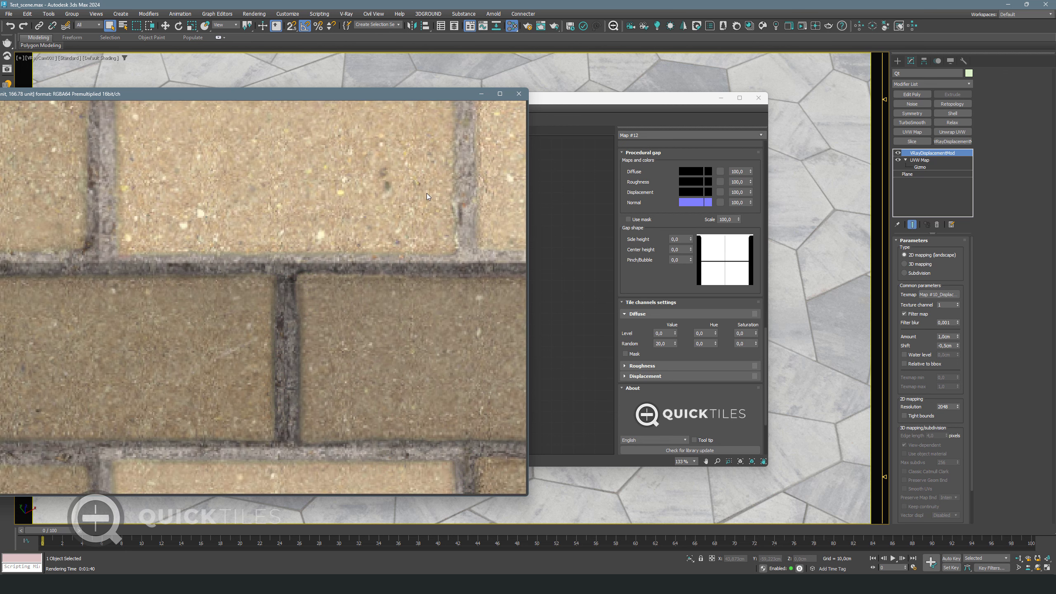
scroll(291, 309, down, 2)
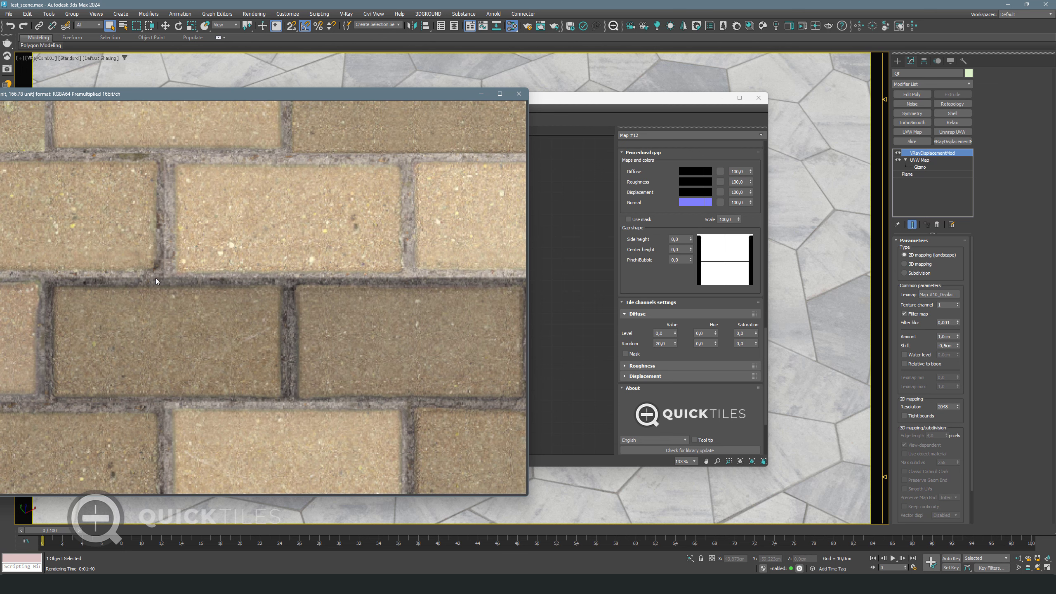
scroll(224, 275, up, 2)
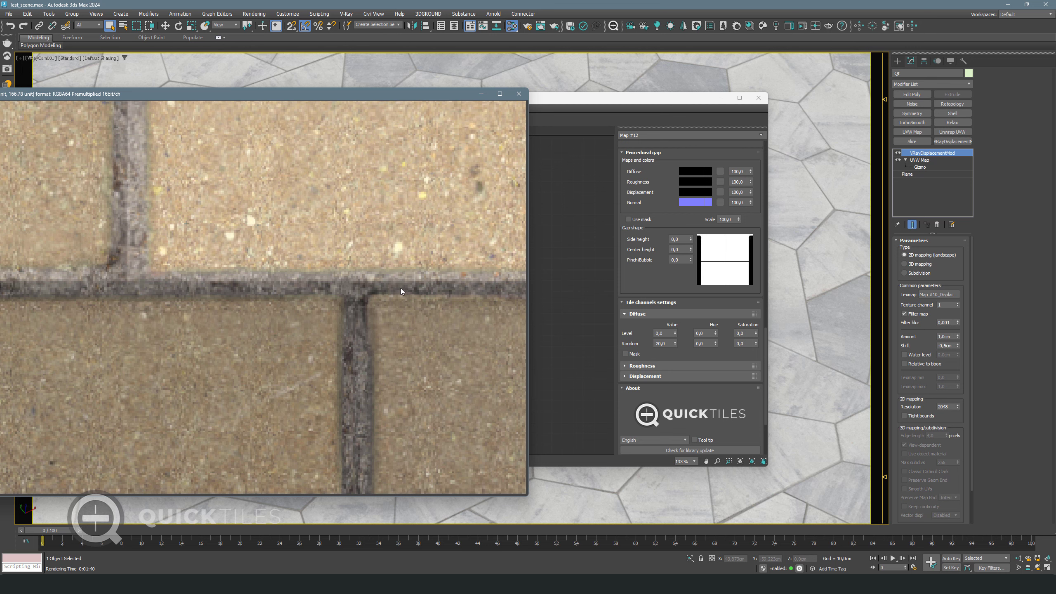
scroll(401, 288, down, 2)
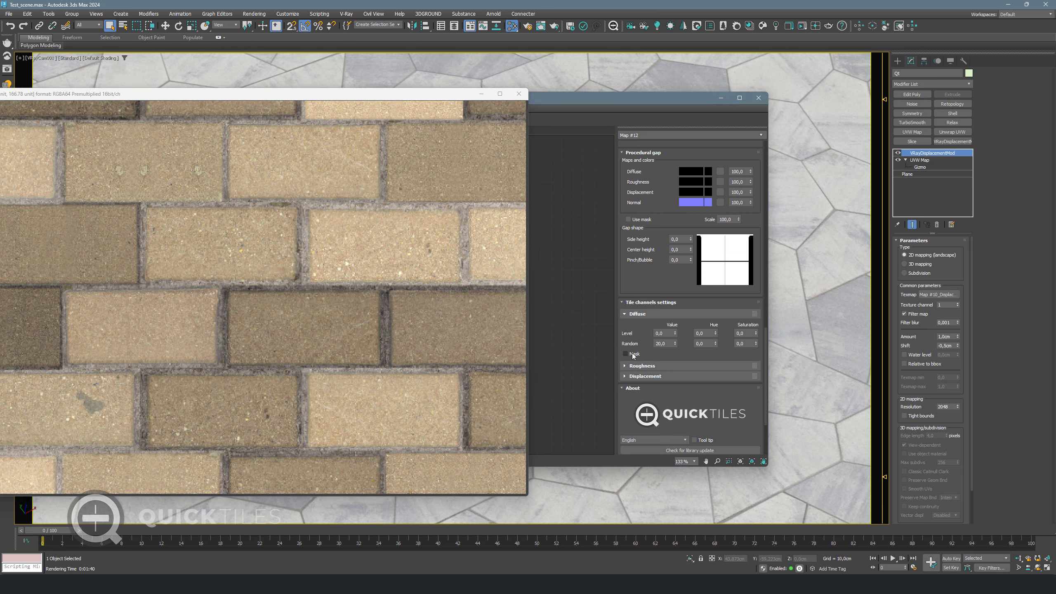
Limit diffuse randomization to the mask with random hue 2 and random saturation 10
click(655, 352)
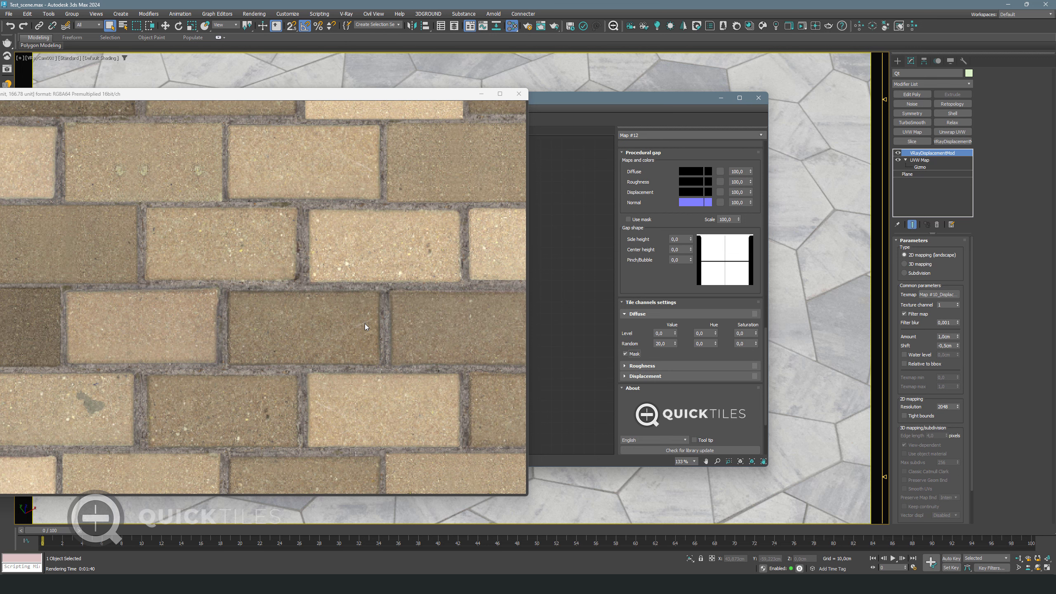
double_click(704, 343)
text(2)
double_click(747, 343)
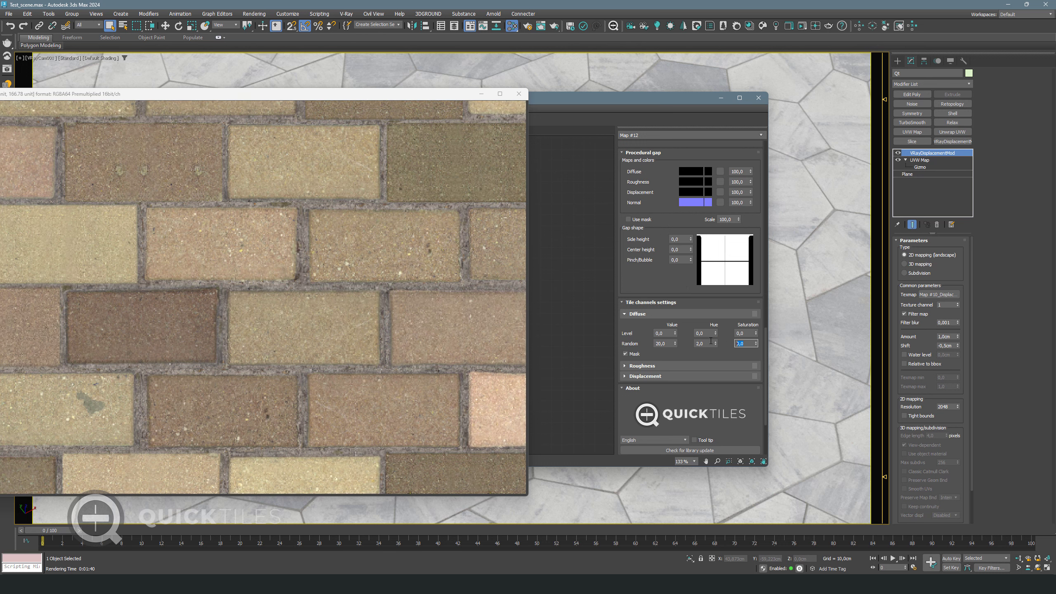
text(10)
key(Return)
scroll(371, 284, down, 4)
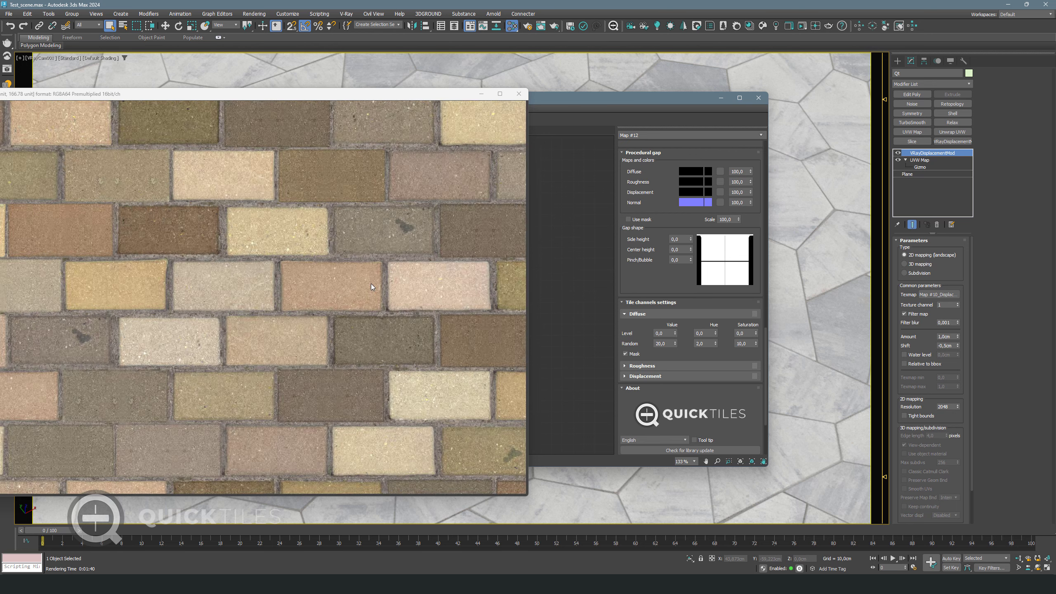
scroll(245, 333, down, 3)
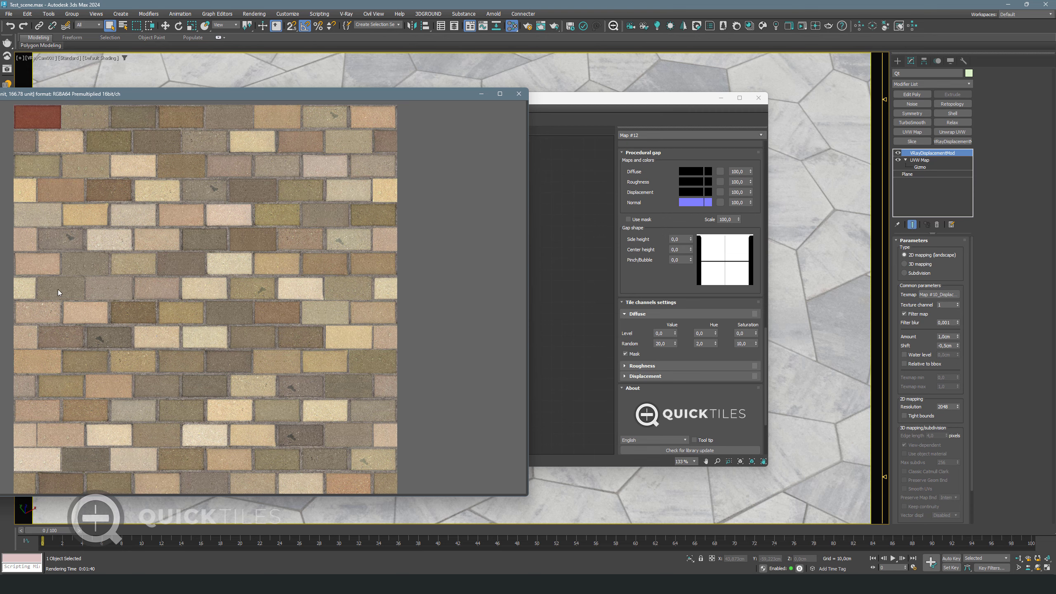
scroll(179, 267, up, 4)
scroll(376, 249, up, 3)
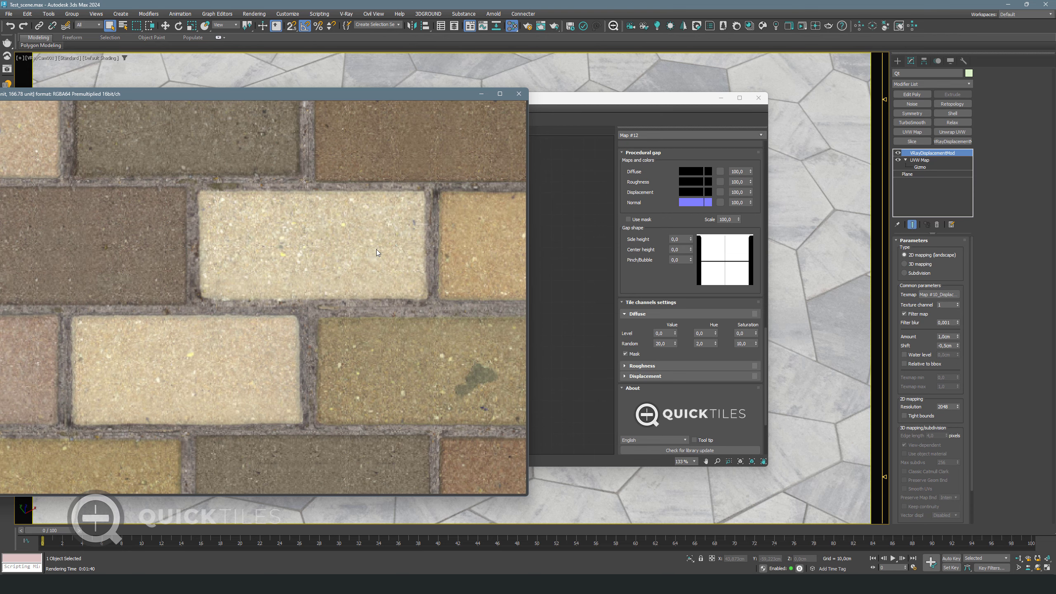
Preview the Roughness channel and set the per-brick roughness Random to 20
right_click(345, 249)
mouse_move(374, 250)
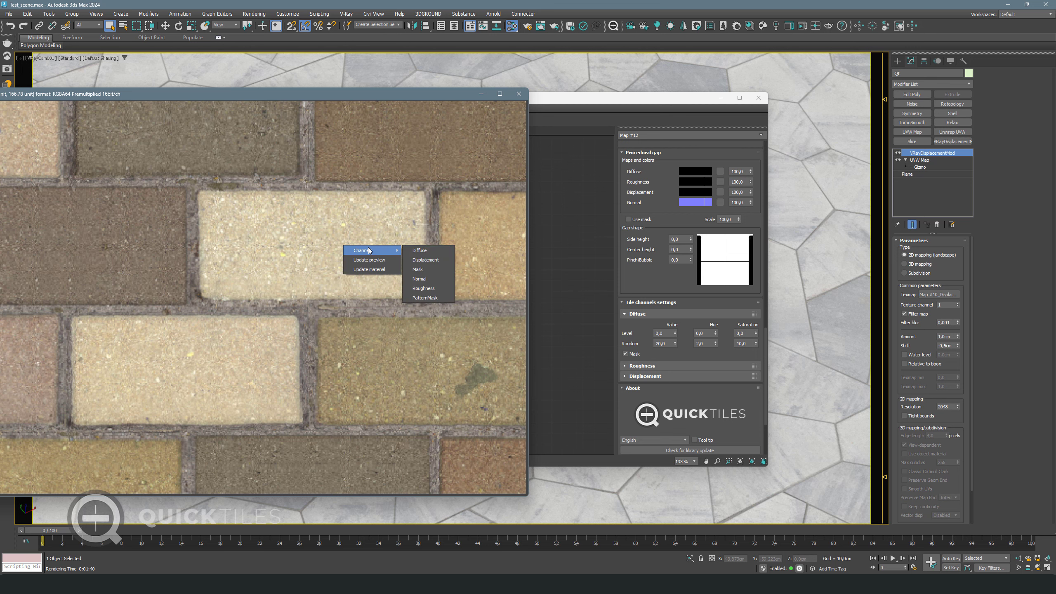
click(422, 288)
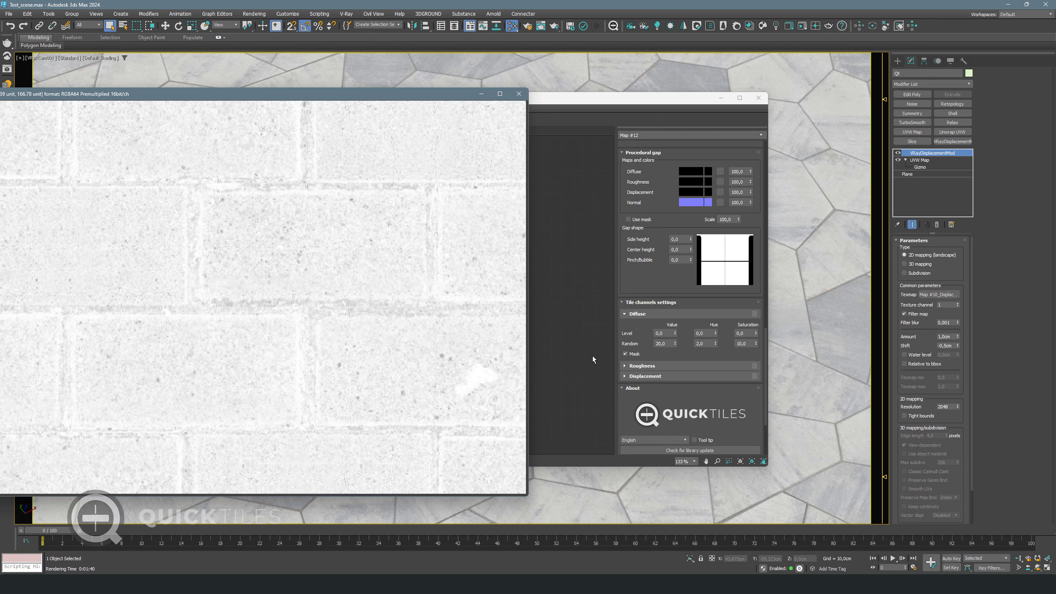
click(624, 366)
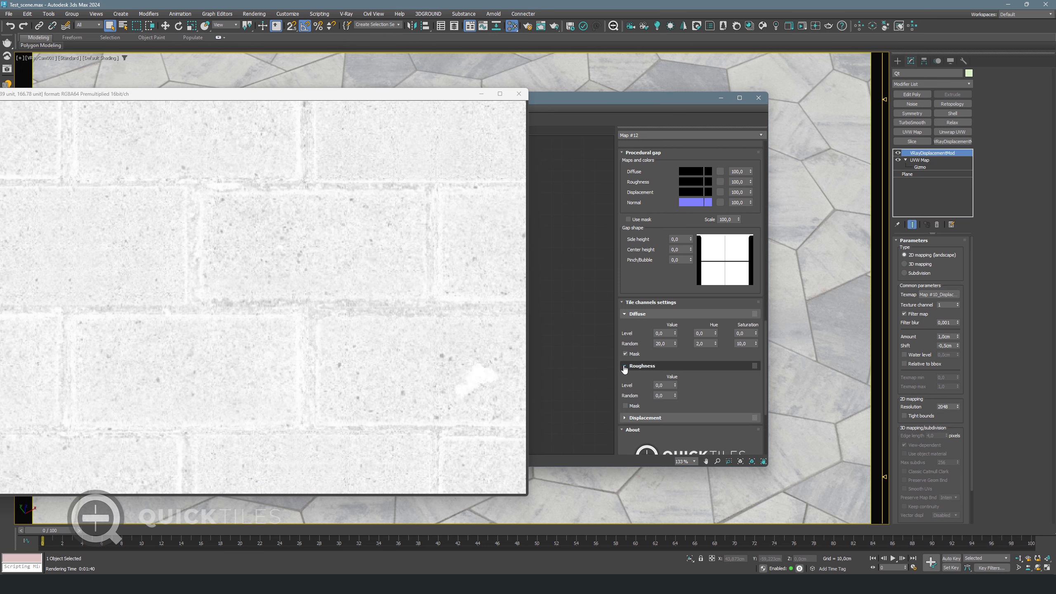
click(664, 395)
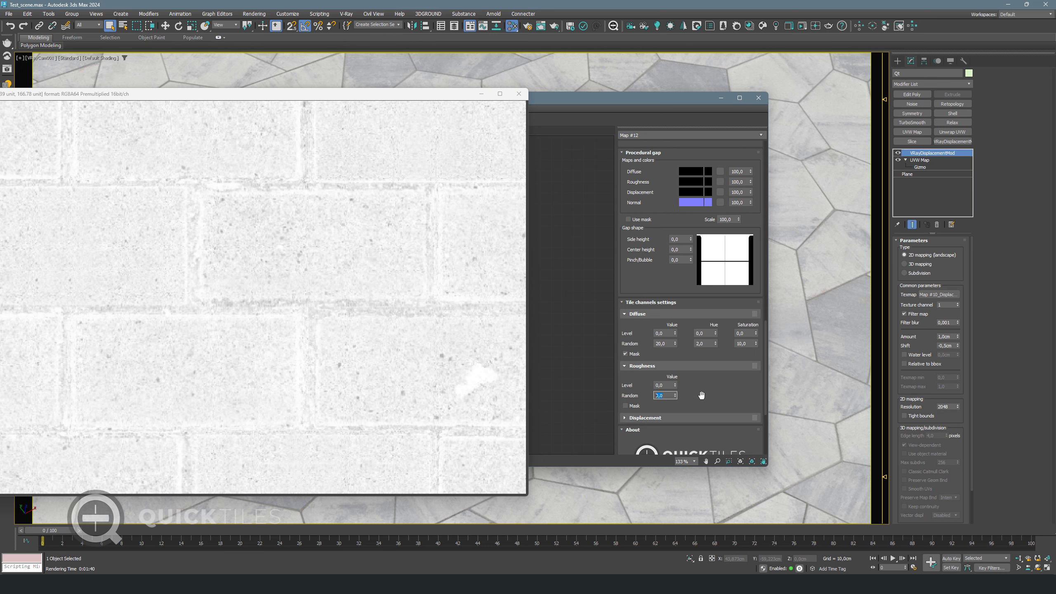
text(20)
key(Return)
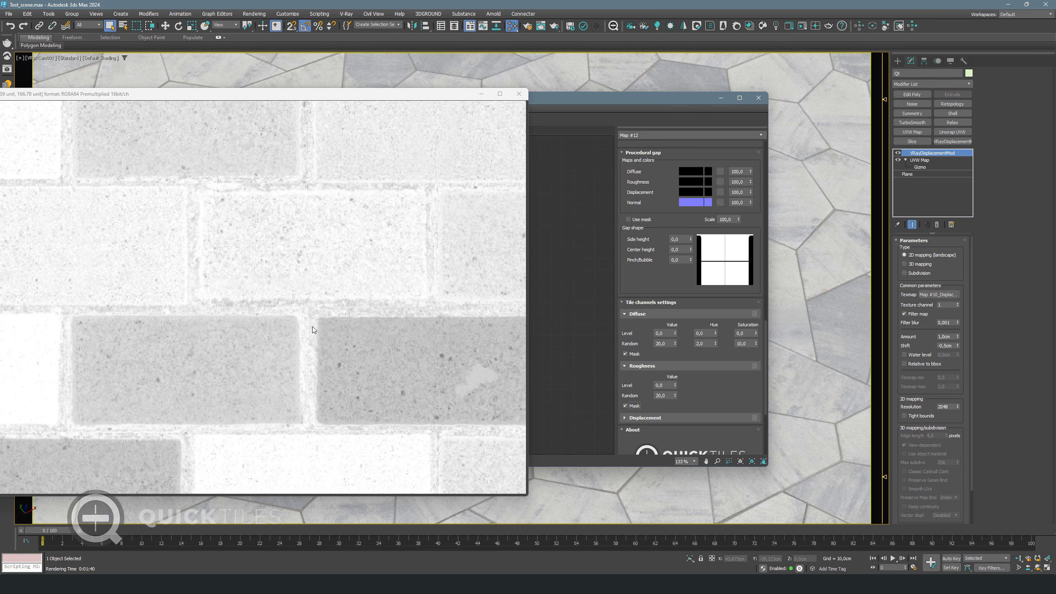
scroll(390, 329, down, 5)
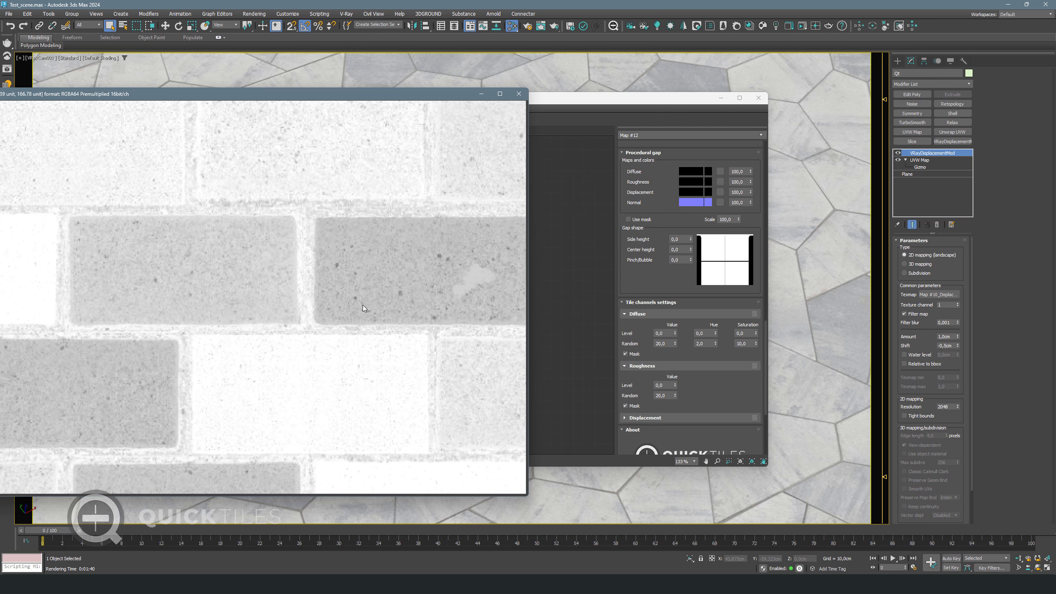
Switch the preview to the Displacement channel
right_click(372, 264)
mouse_move(399, 269)
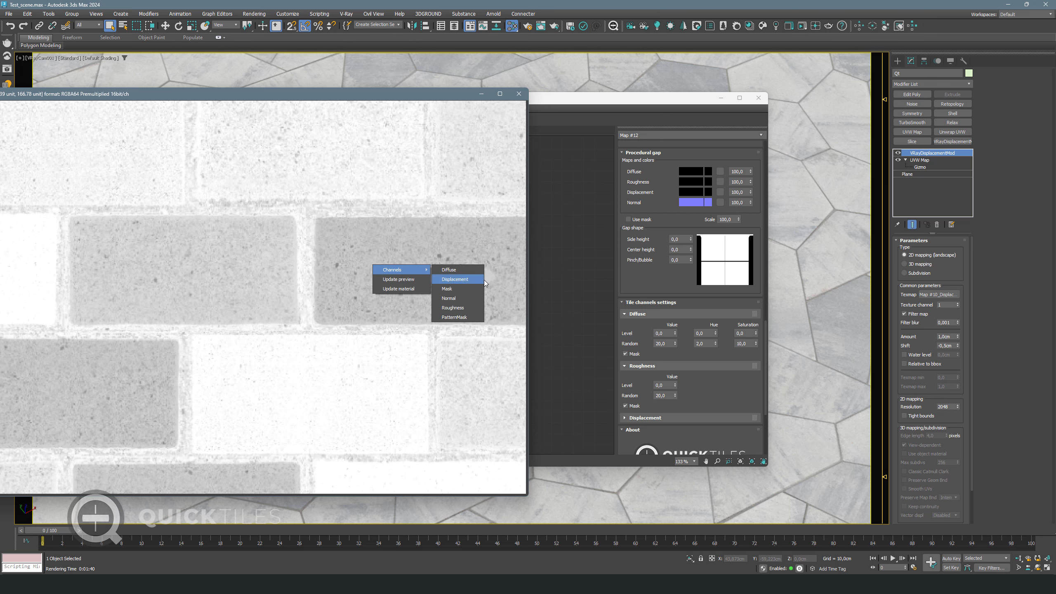
click(469, 282)
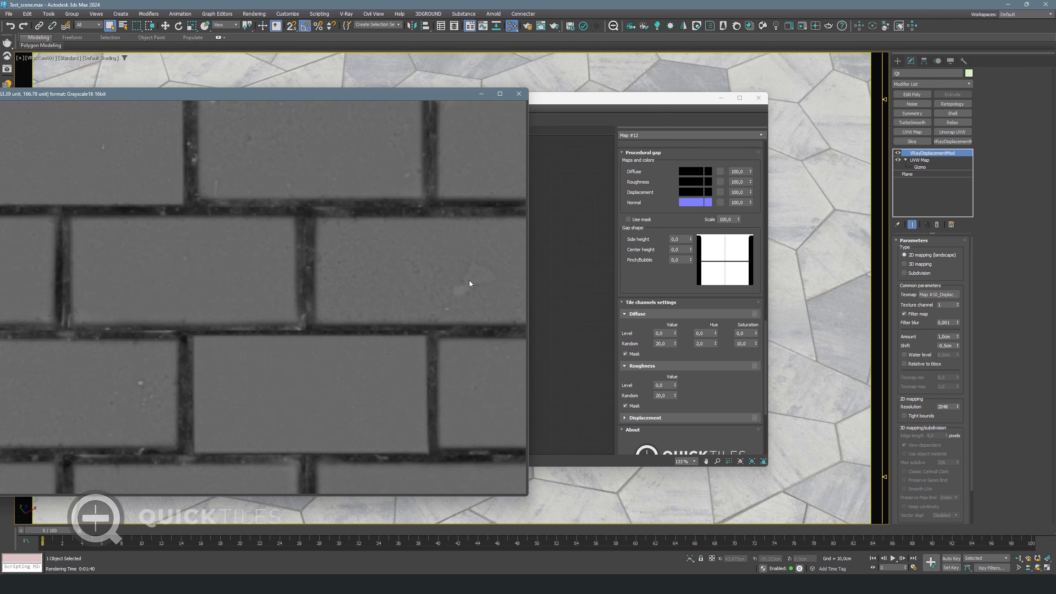
Expand Displacement, enable Mask, and set its per-brick Random to 10
click(664, 418)
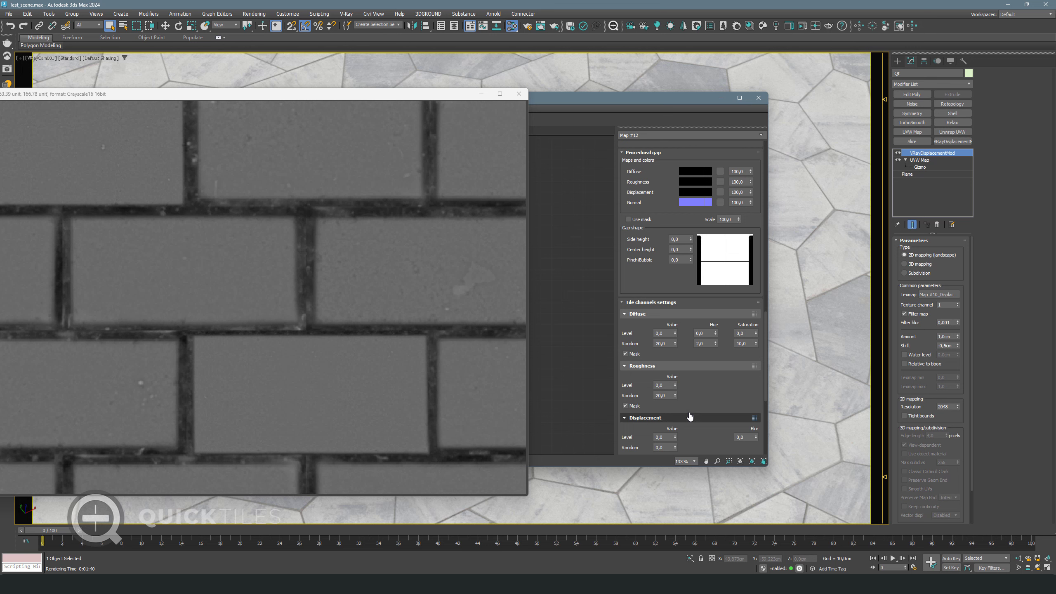
scroll(733, 325, down, 3)
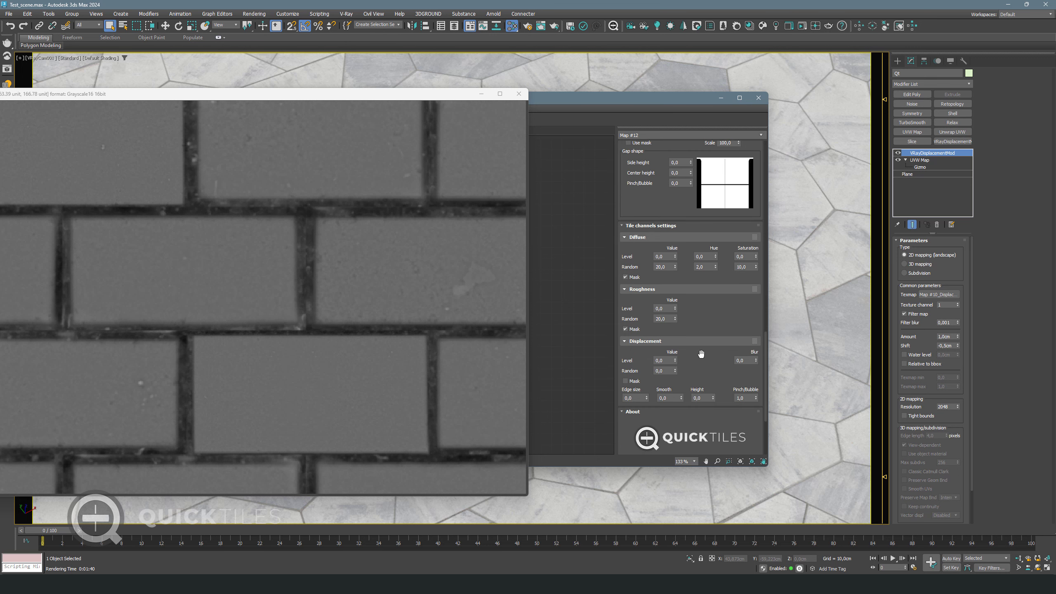
click(626, 381)
key(space)
click(664, 369)
text(10)
key(Return)
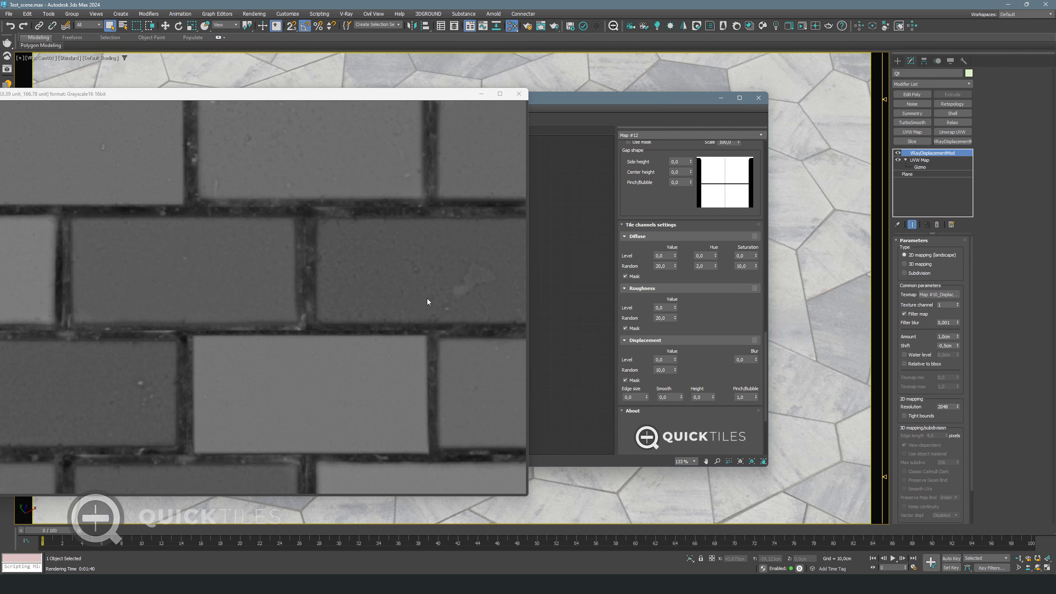
scroll(471, 302, down, 5)
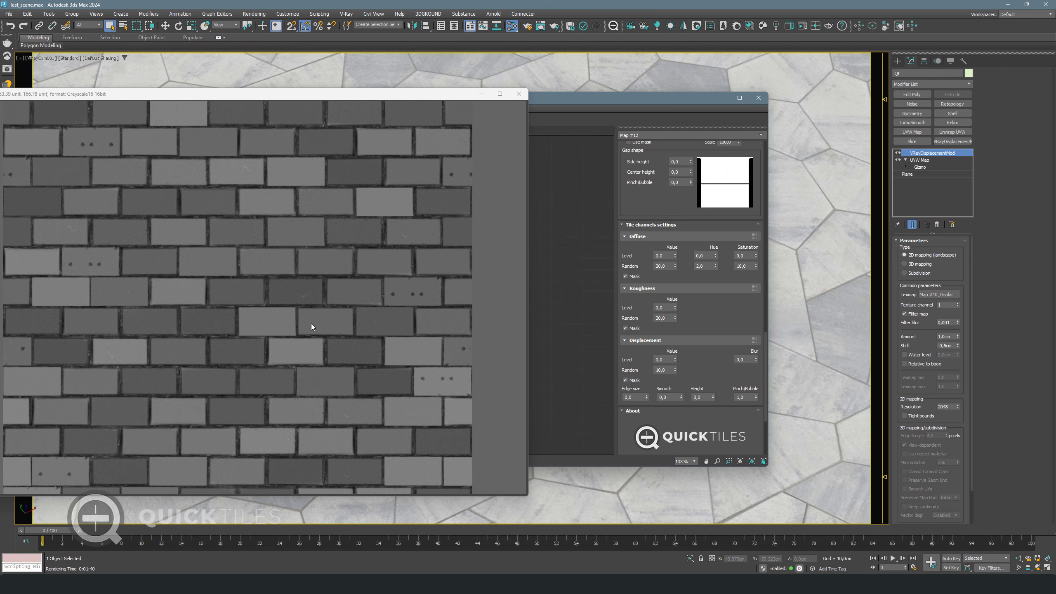
scroll(430, 327, up, 4)
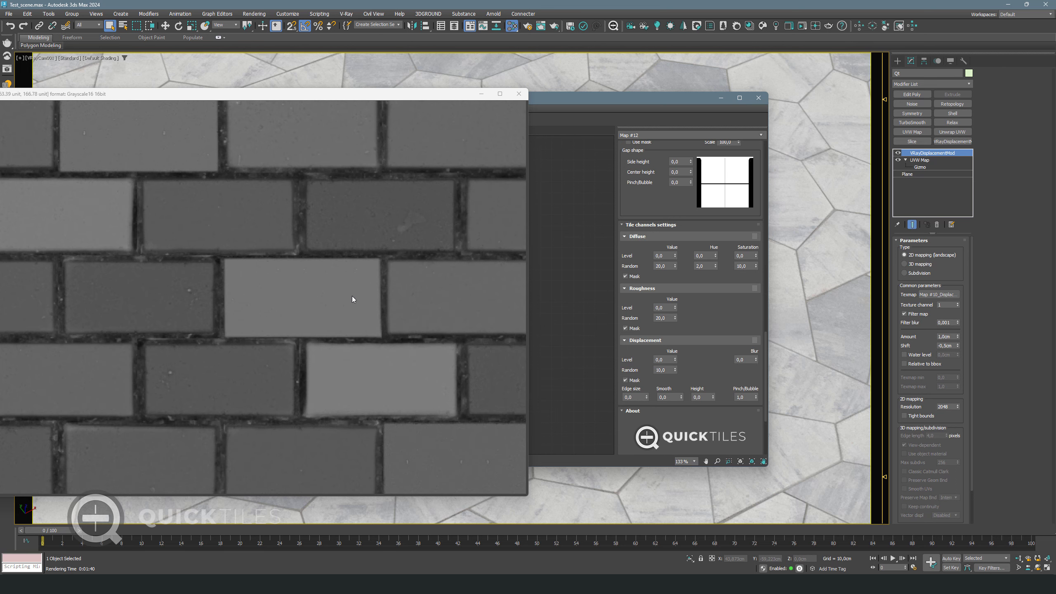
scroll(411, 319, down, 3)
Open Paving red square 1789 8K_001 in a maximised Slice editor showing its Diffuse texture
scroll(651, 200, up, 5)
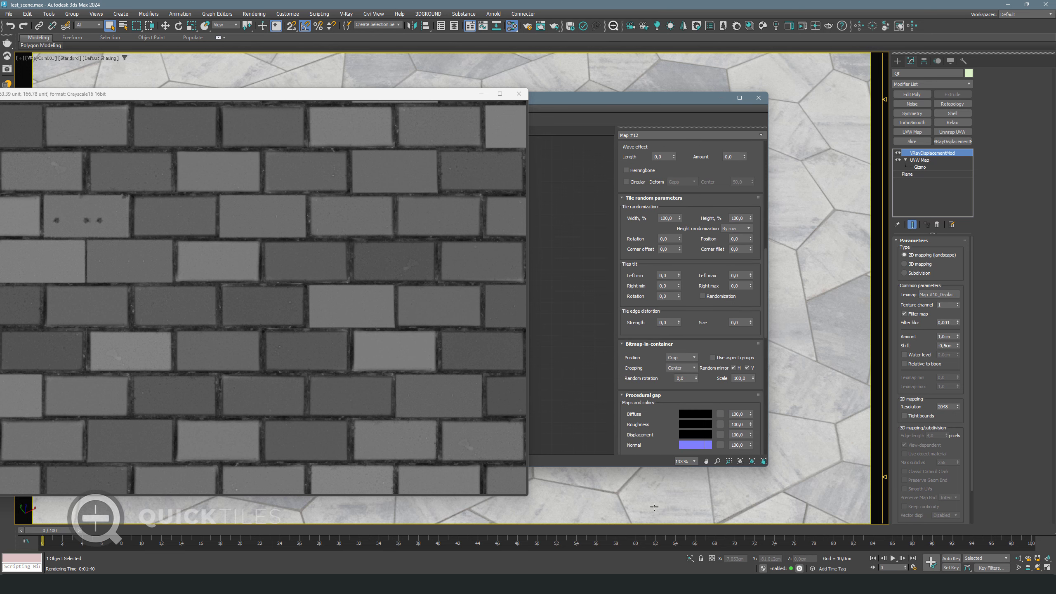
scroll(638, 225, up, 5)
double_click(653, 189)
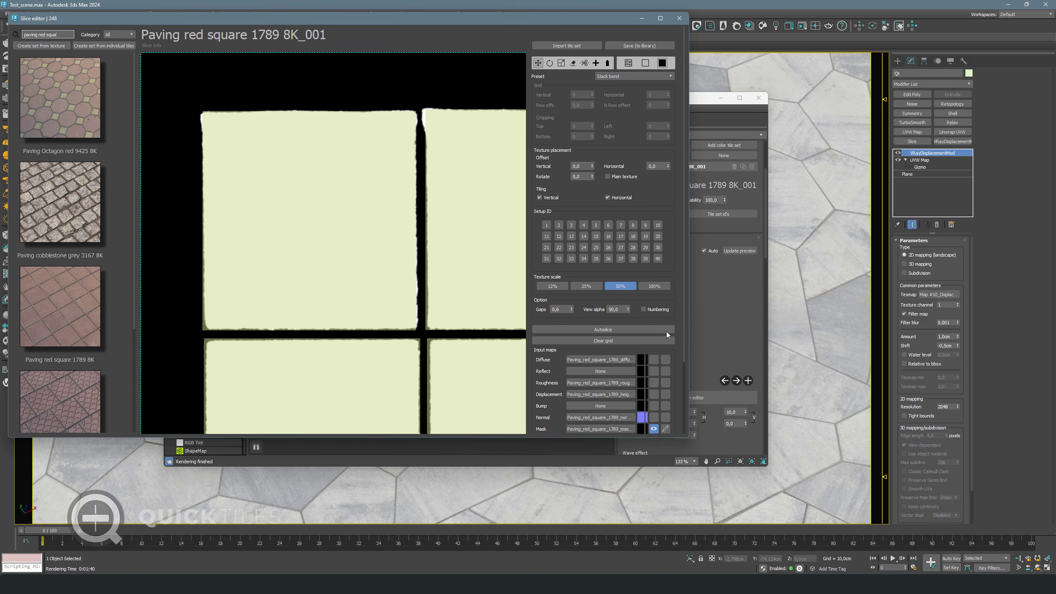
click(653, 359)
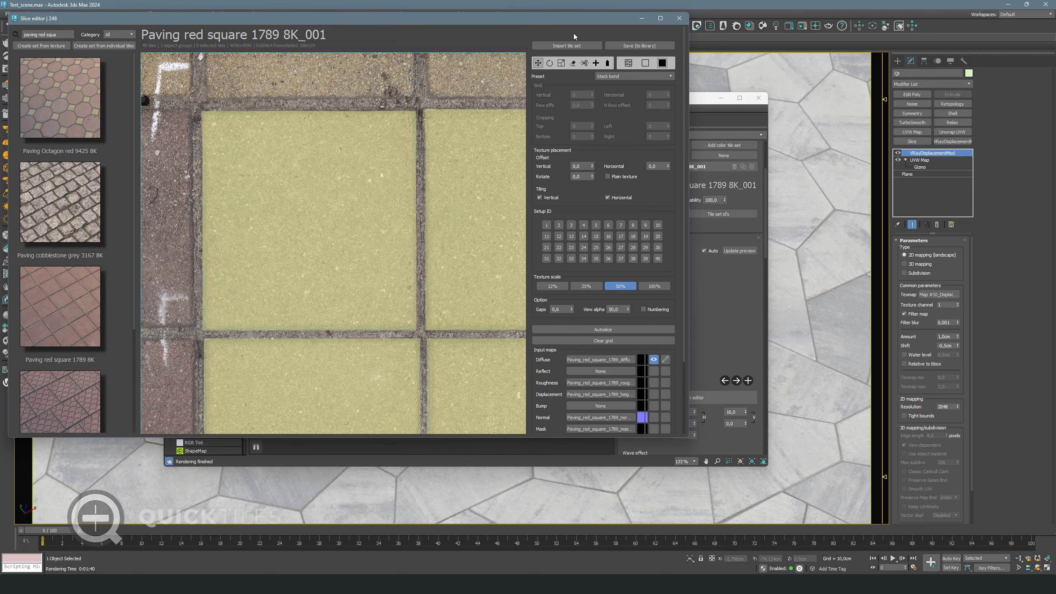
click(660, 18)
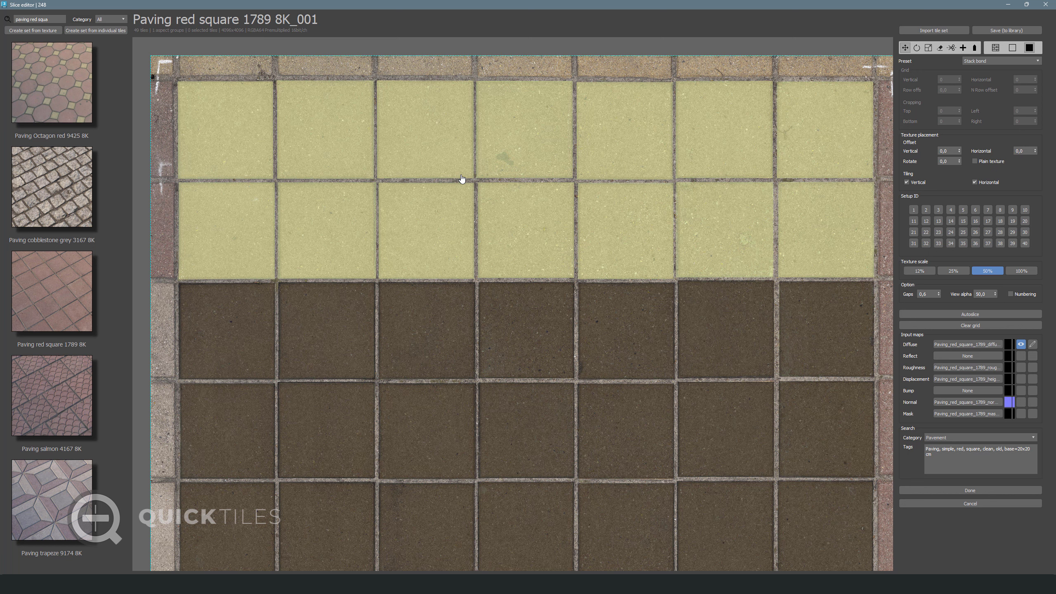
Stretch the first top-row tile taller with Scale and show the tile orientation markers
click(436, 129)
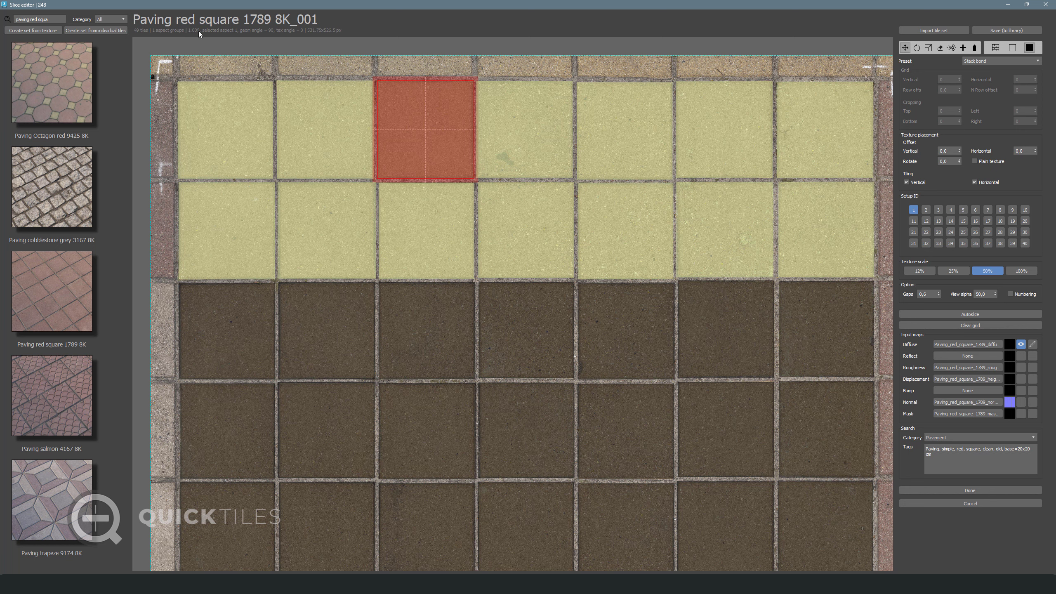
click(221, 130)
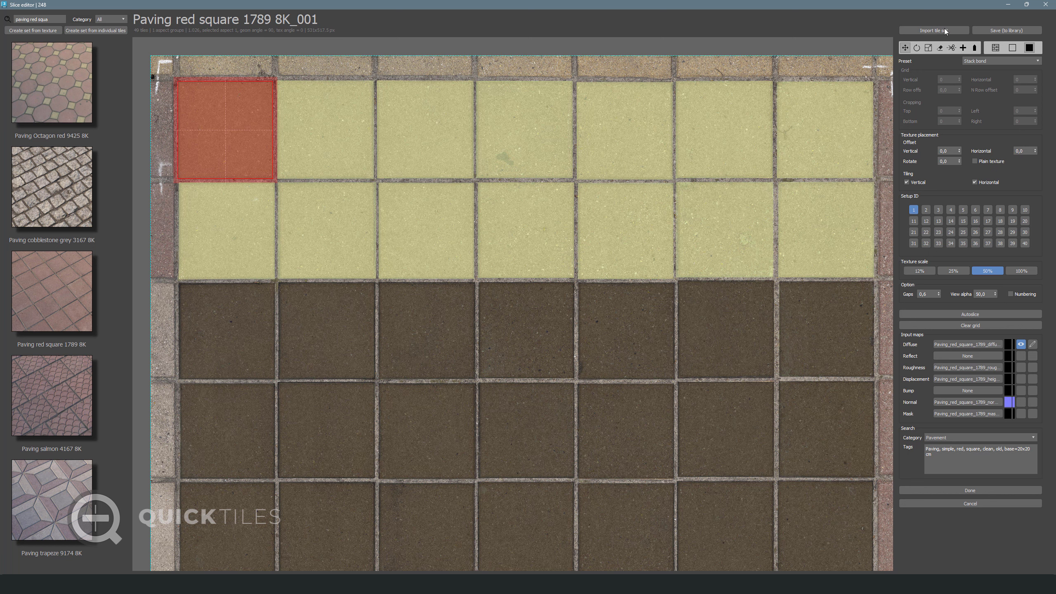
click(929, 48)
drag(219, 98, 219, 73)
click(370, 117)
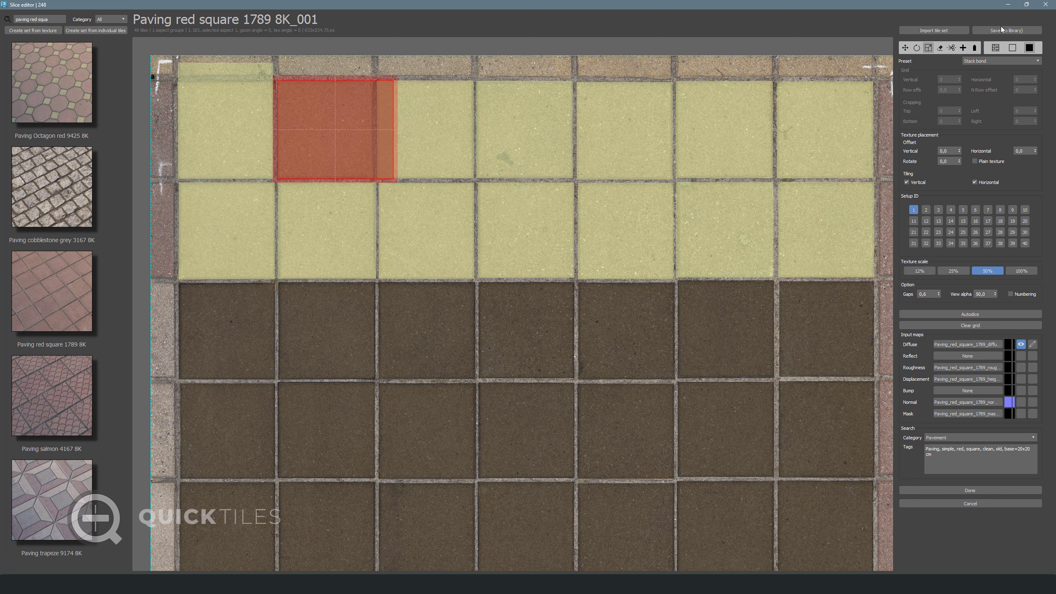
click(974, 47)
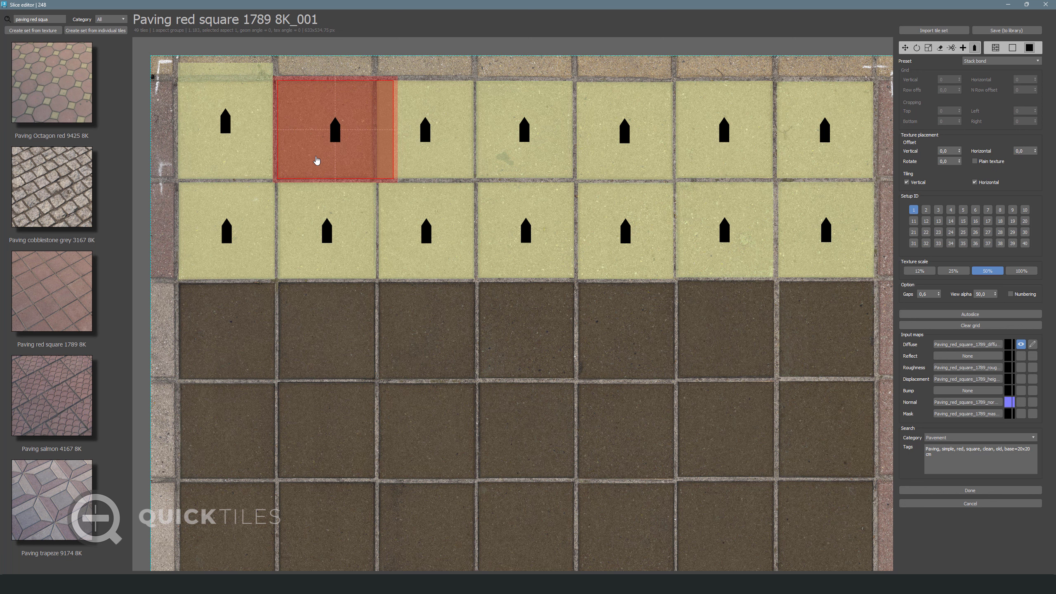
Try turning the second tile's texture to face right, then undo both tile edits
click(287, 133)
key(ctrl+z)
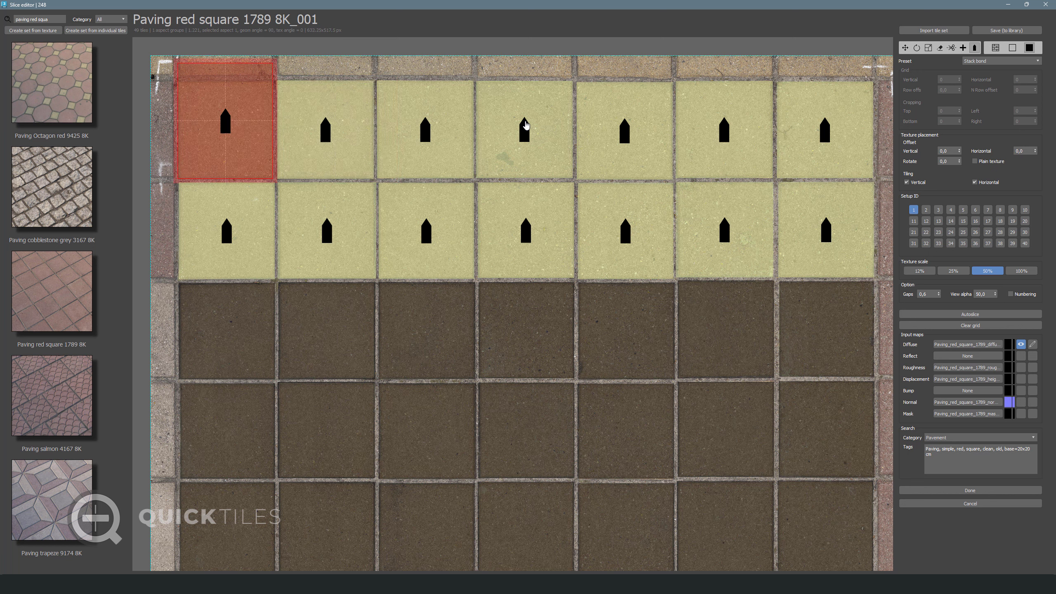
key(ctrl+z)
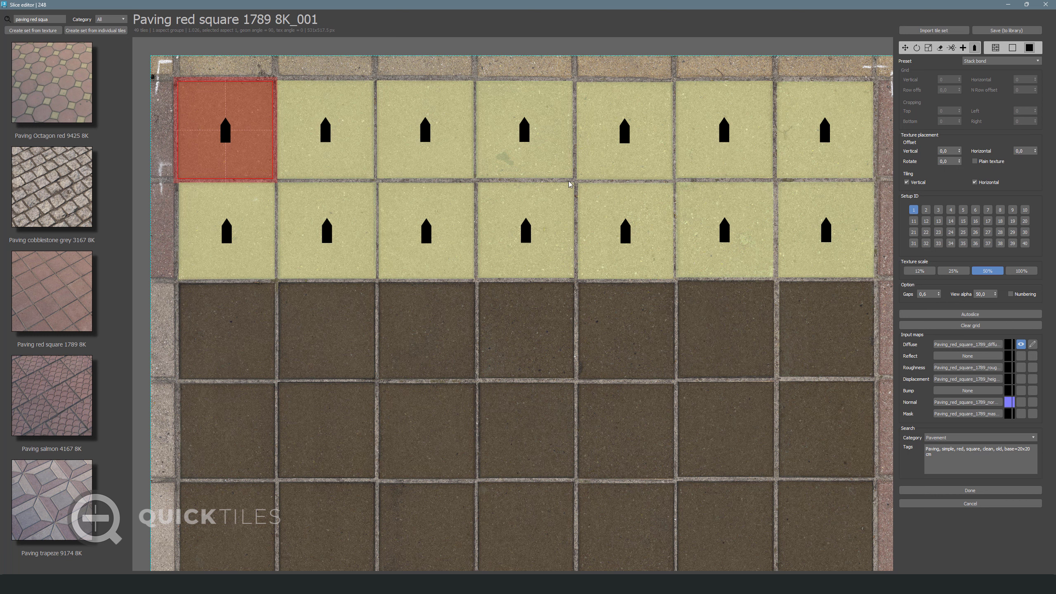
Turn on tile Numbering, clear the arrow markers and finish slicing to apply the layout
click(1017, 294)
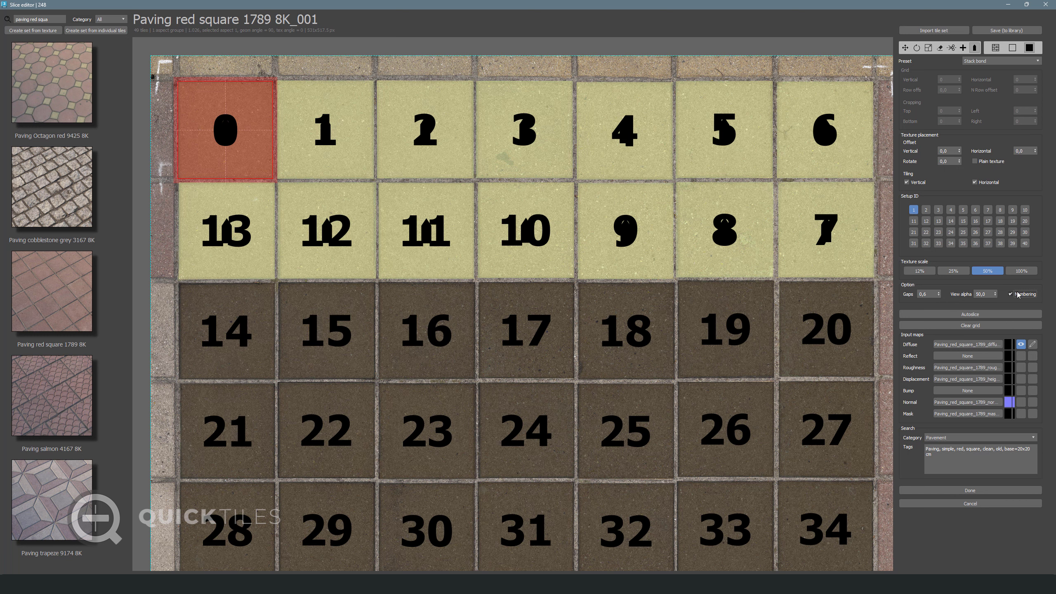
click(905, 48)
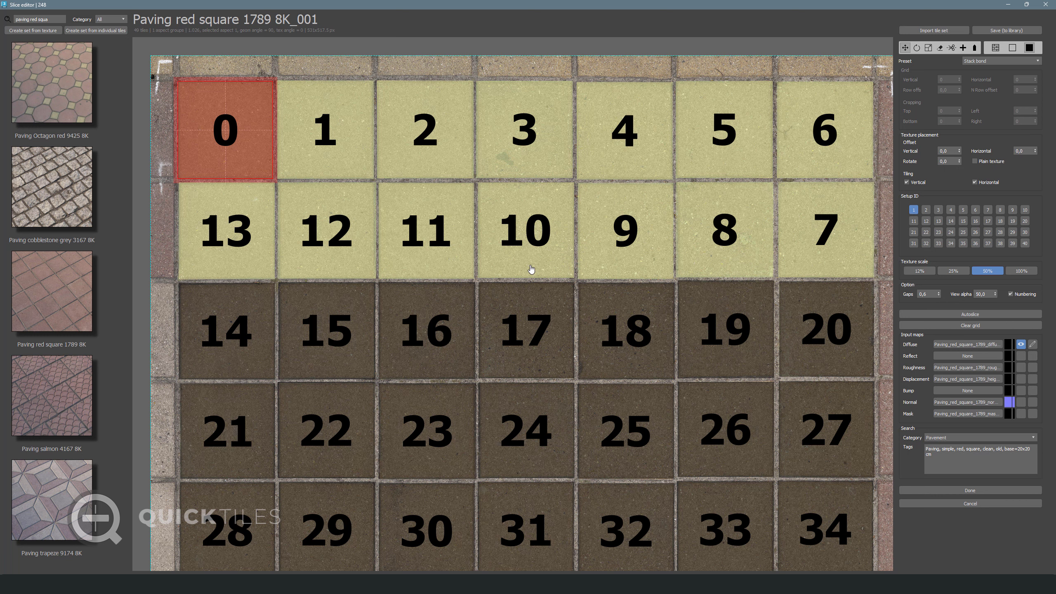
click(970, 490)
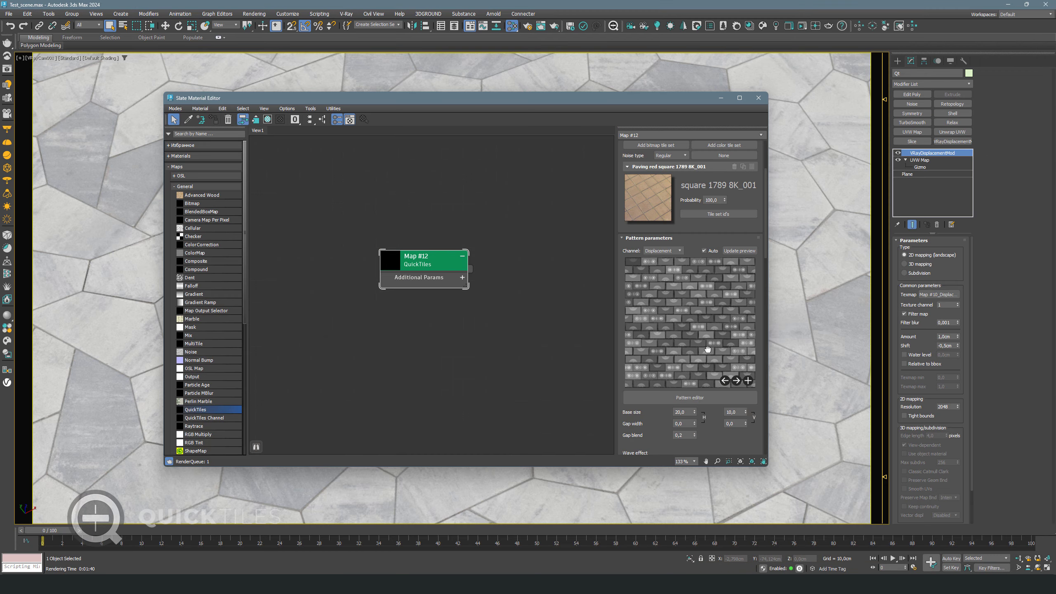
drag(752, 381, 750, 393)
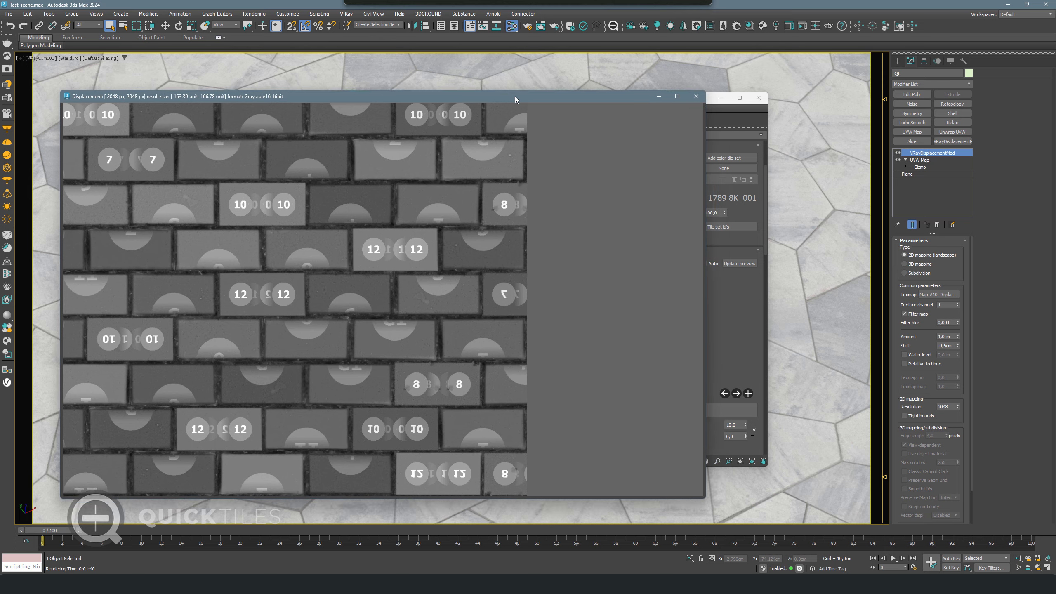
scroll(327, 284, down, 2)
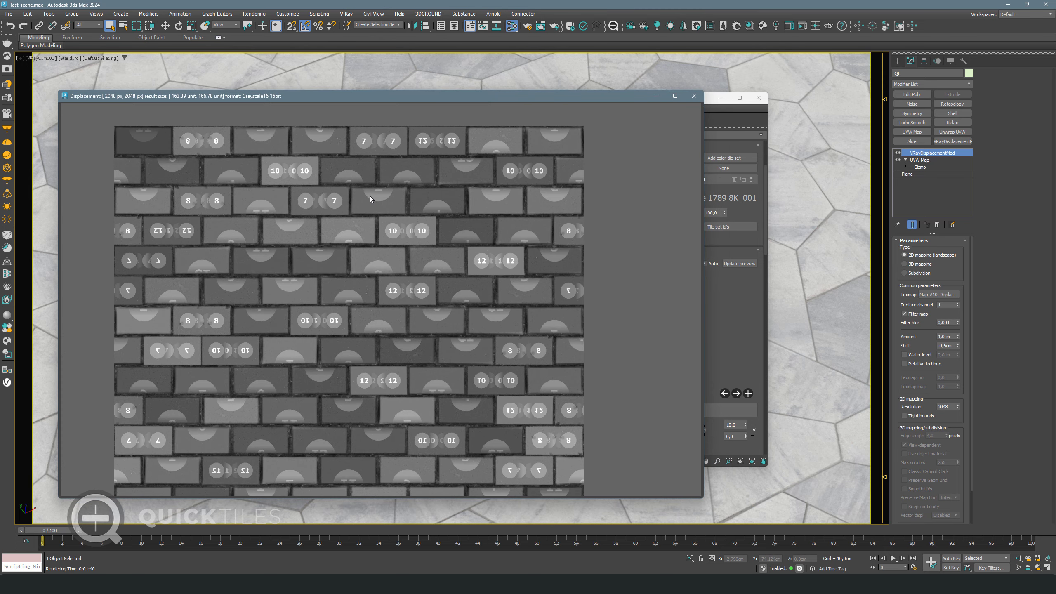
scroll(369, 195, up, 1)
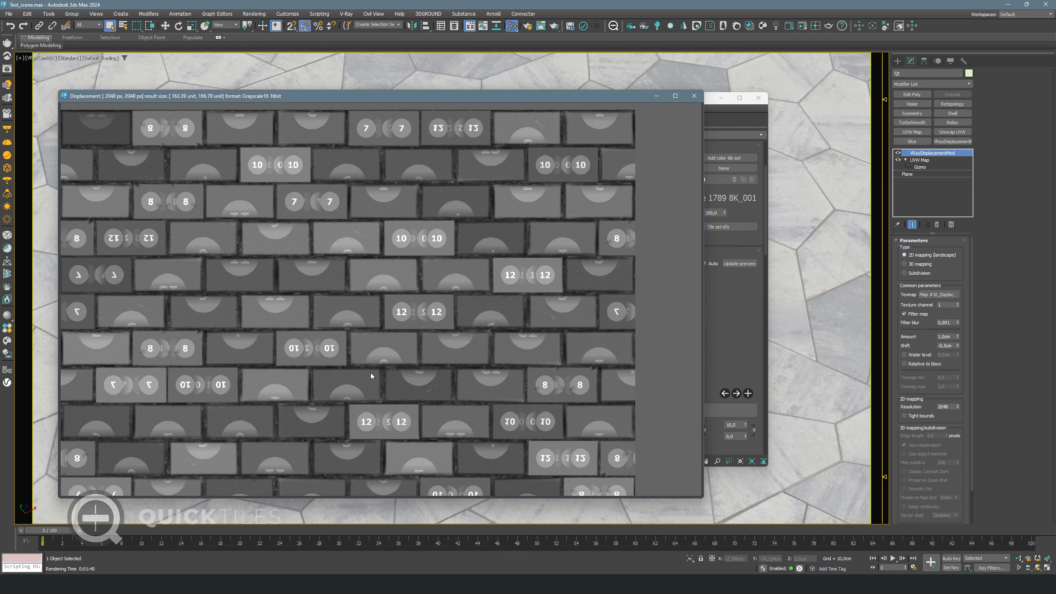
click(698, 96)
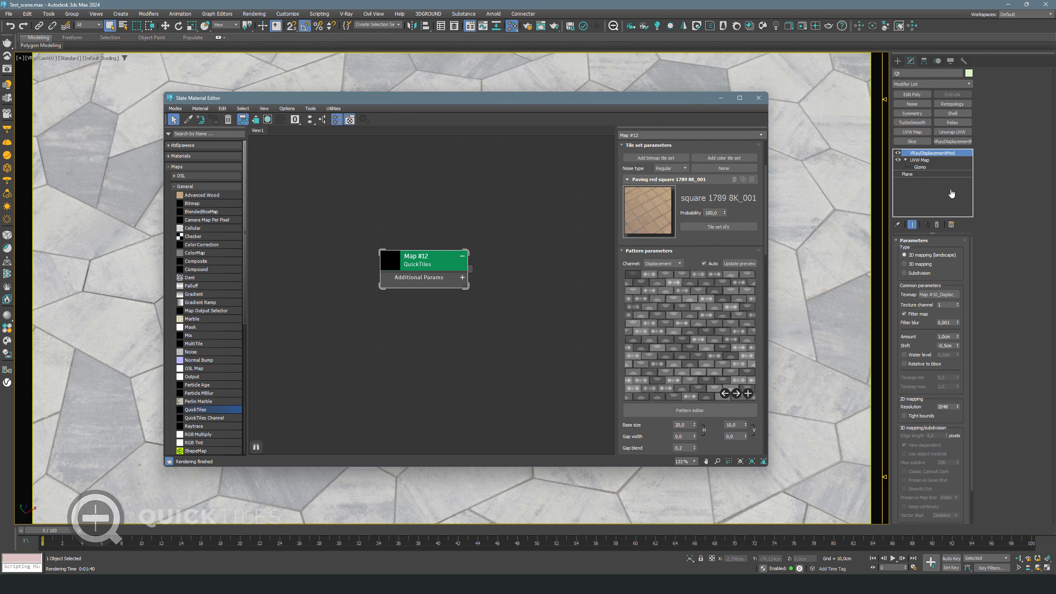
In the maximized Slice editor, rotate tiles 8, 7, 10 and 12 sideways
double_click(647, 211)
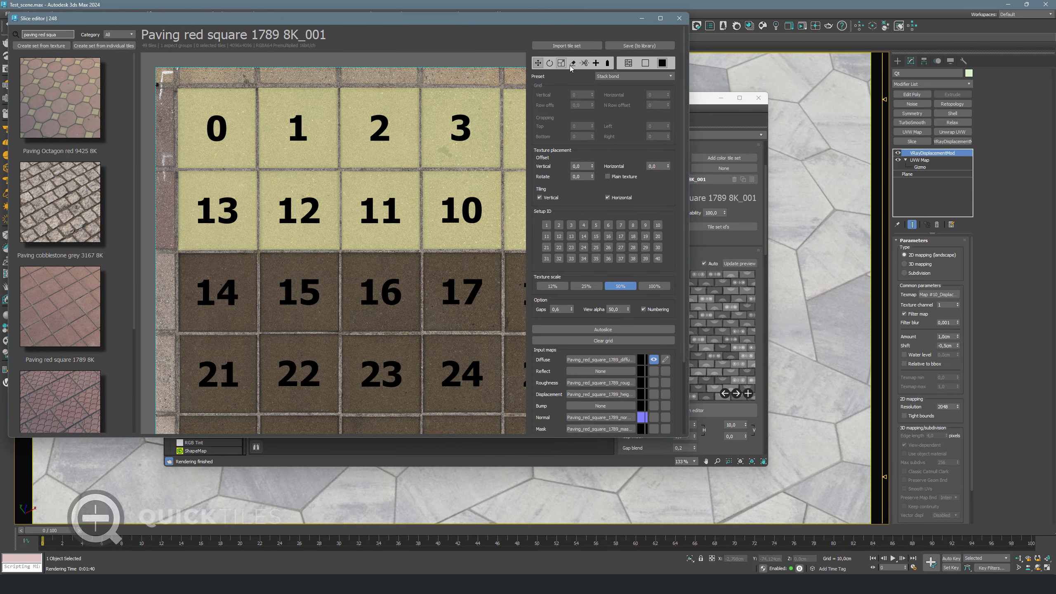
click(661, 18)
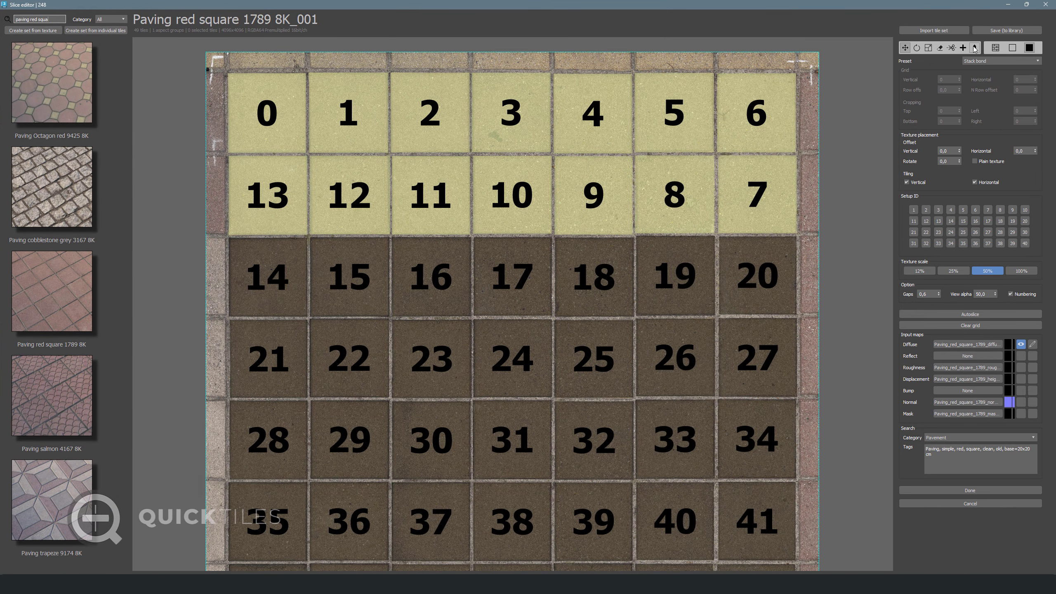
click(973, 47)
click(647, 195)
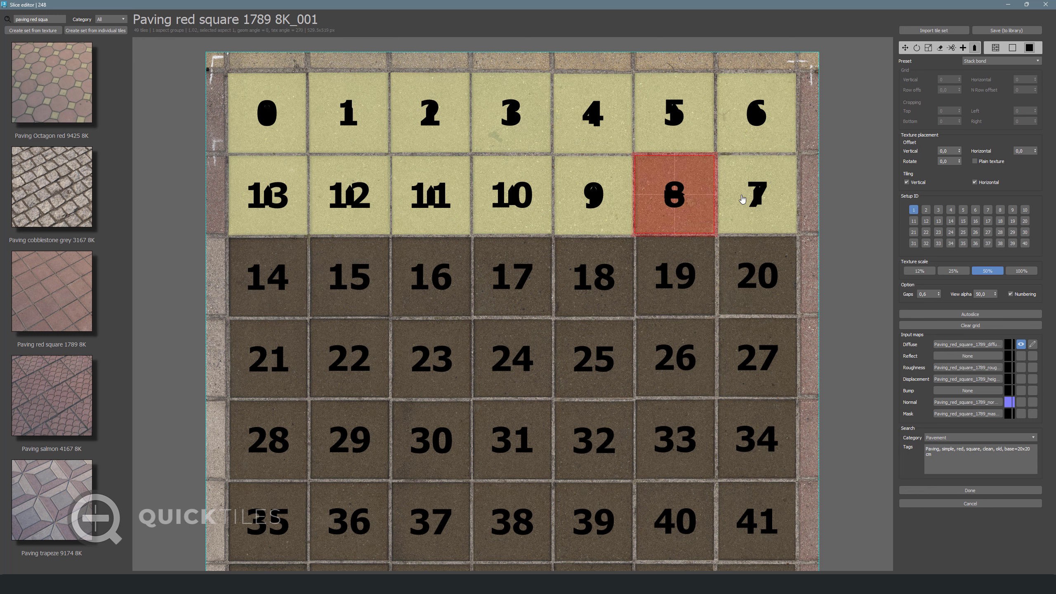
click(741, 198)
click(483, 196)
click(348, 196)
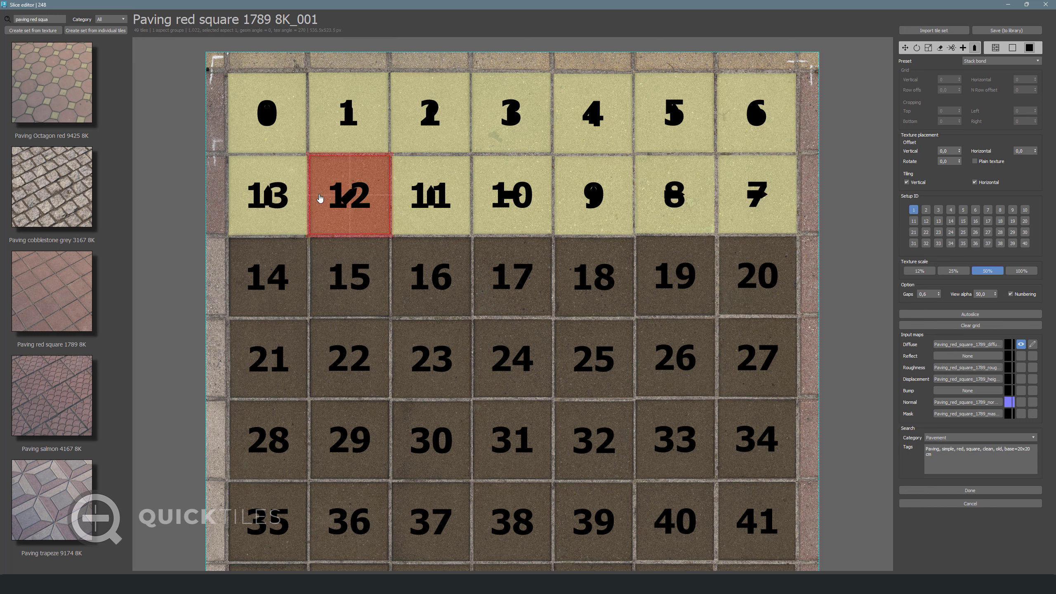
Deselect the tiles, check orientations with Numbering toggled, then re-slice with Done
click(862, 255)
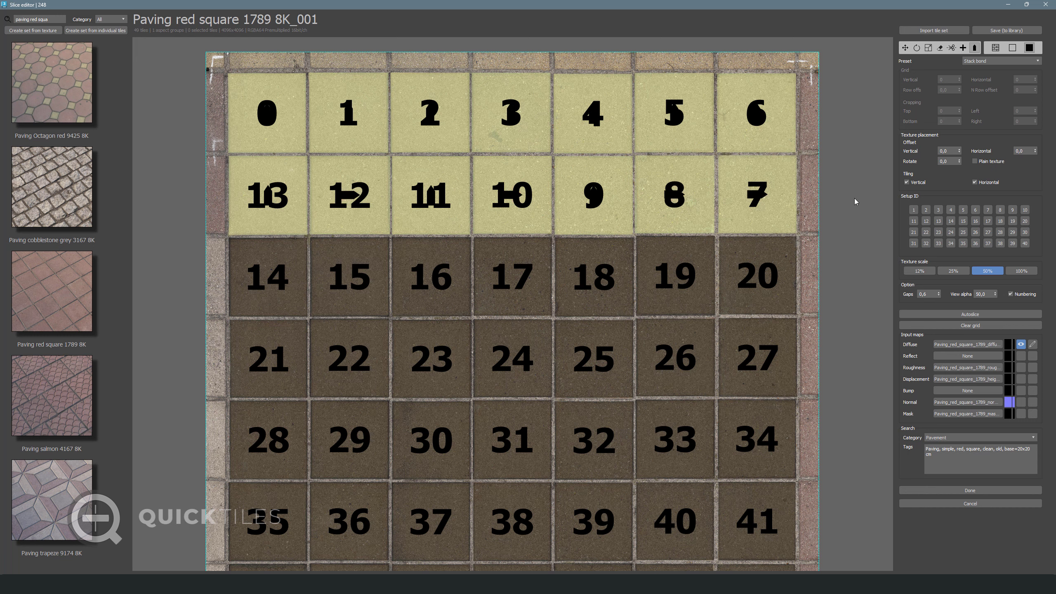
click(1018, 295)
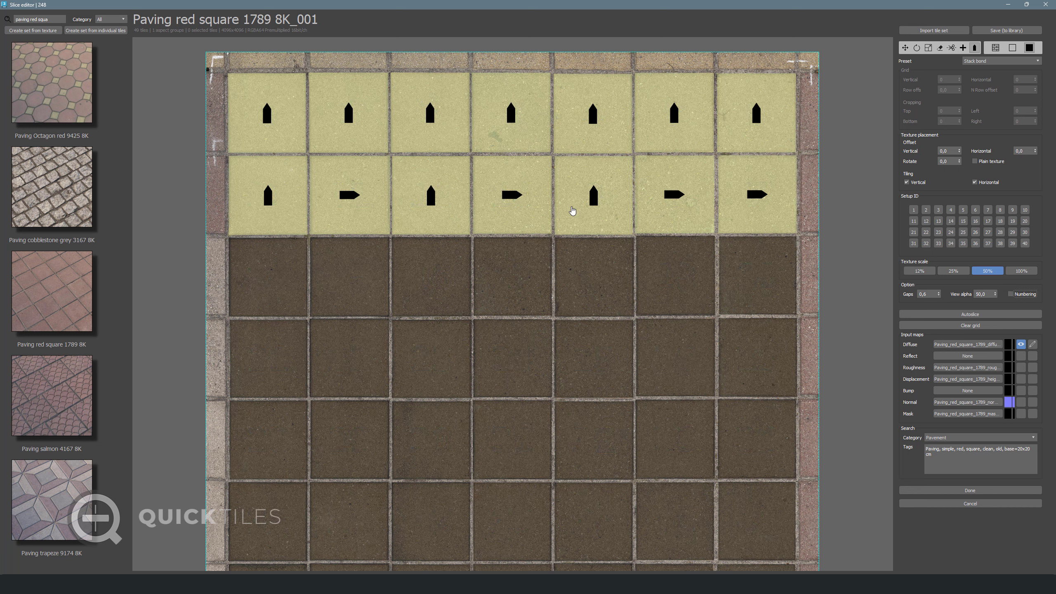
click(1009, 294)
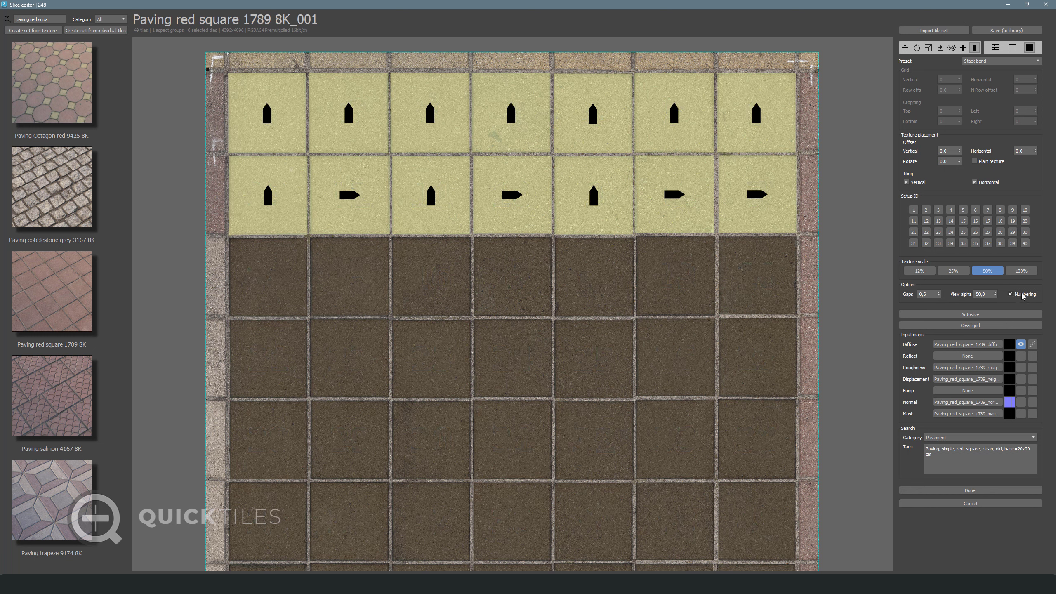
click(971, 491)
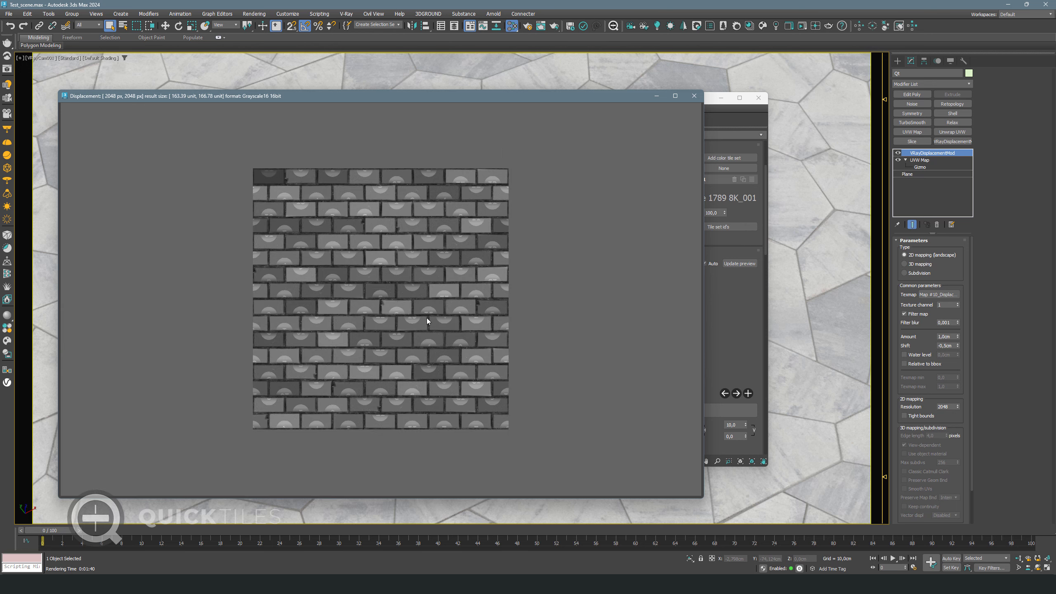
Zoom into the displacement preview to inspect the rotated bricks up close
scroll(416, 262, up, 3)
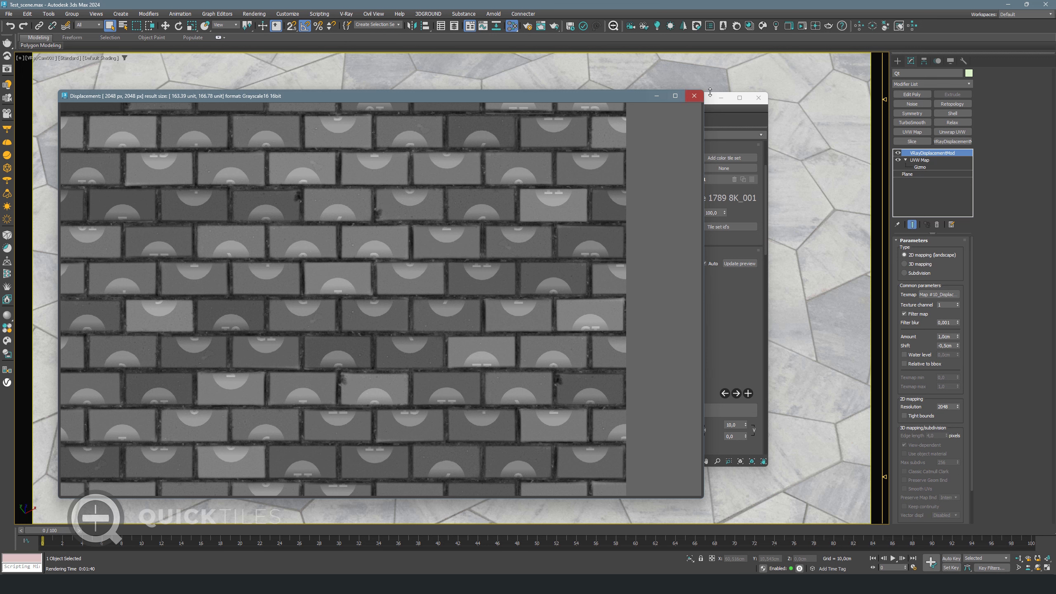
Close the preview and re-slice the tile set with Numbering turned off
key(Escape)
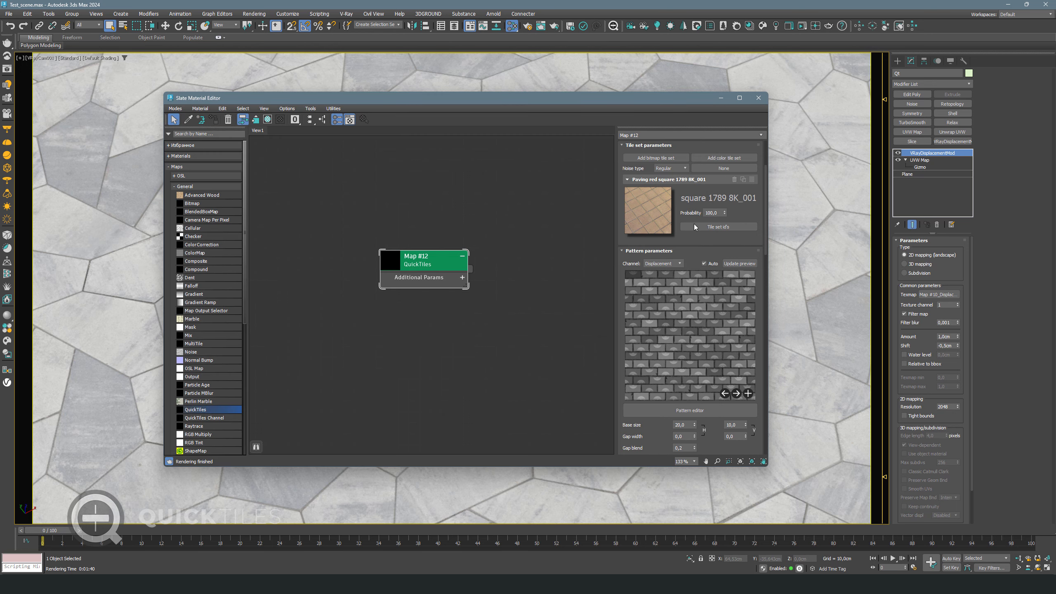
click(650, 208)
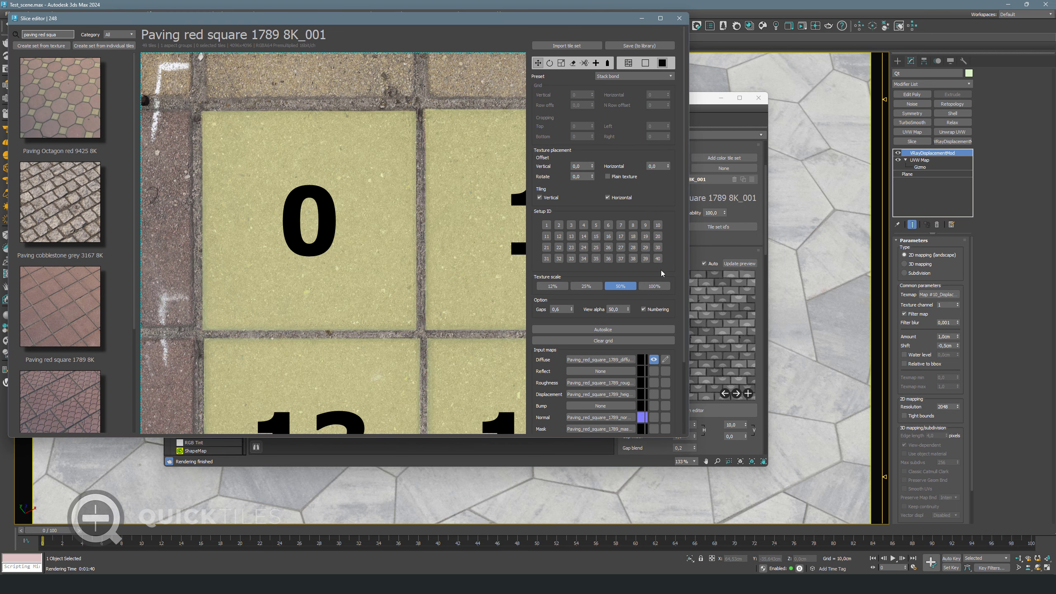
click(644, 308)
drag(684, 311, 673, 397)
click(642, 416)
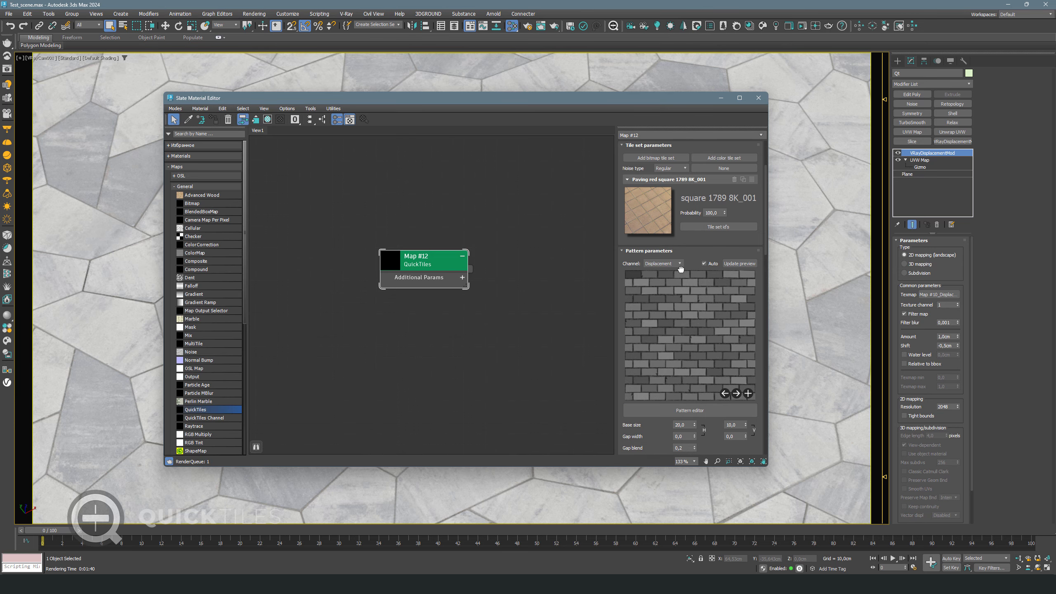
Turn off Auto and regenerate the texture at 4096 resolution
click(709, 262)
drag(766, 223, 766, 199)
click(744, 175)
click(742, 197)
click(726, 183)
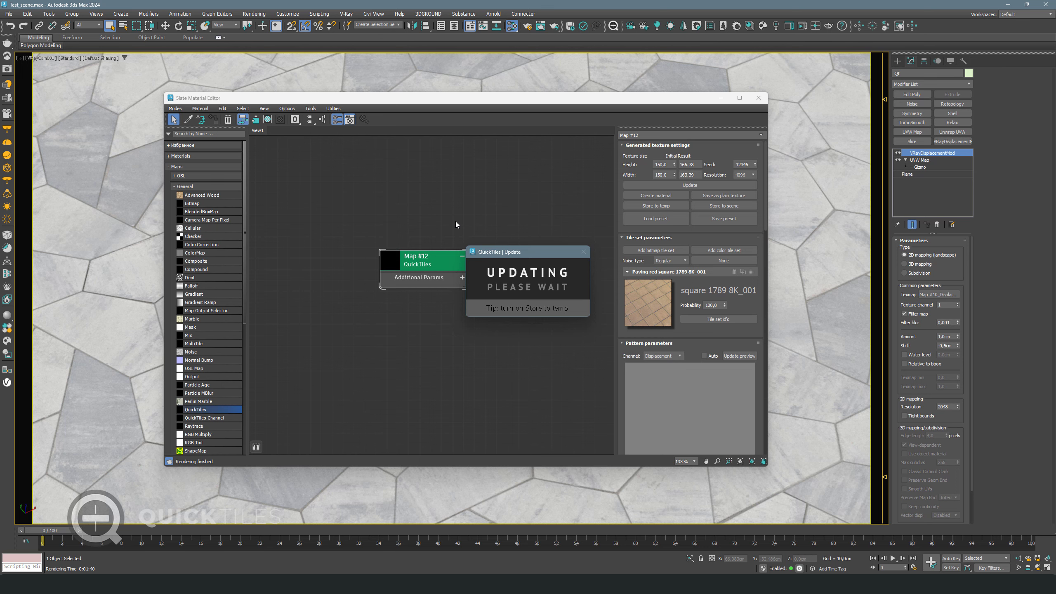
Create the QuickTiles VRayMtl and assign it to the plane
click(654, 197)
scroll(489, 245, down, 1)
middle_drag(574, 275, 410, 239)
middle_drag(537, 280, 461, 265)
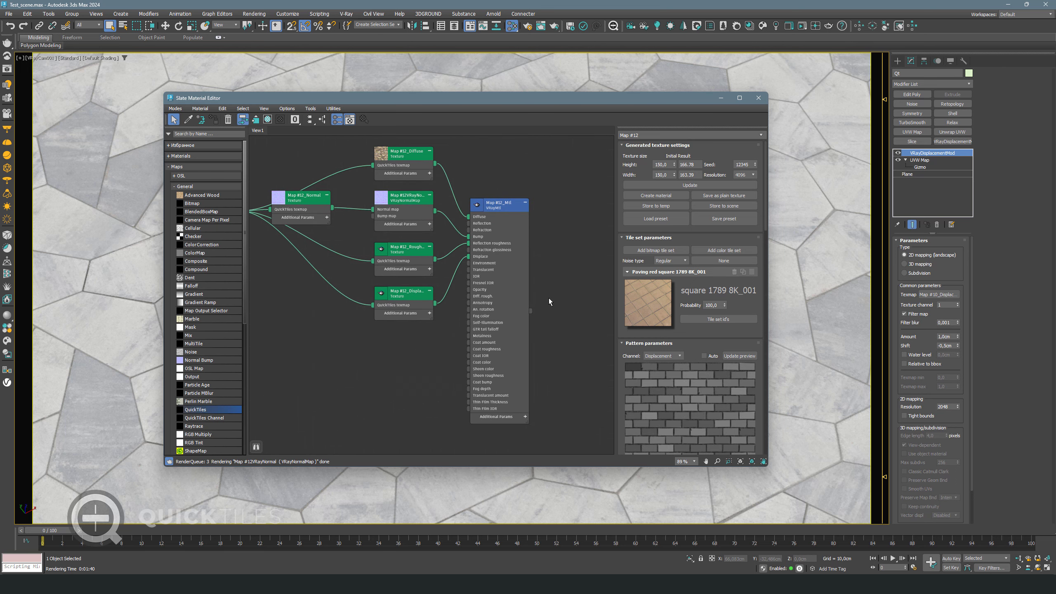
drag(531, 310, 830, 271)
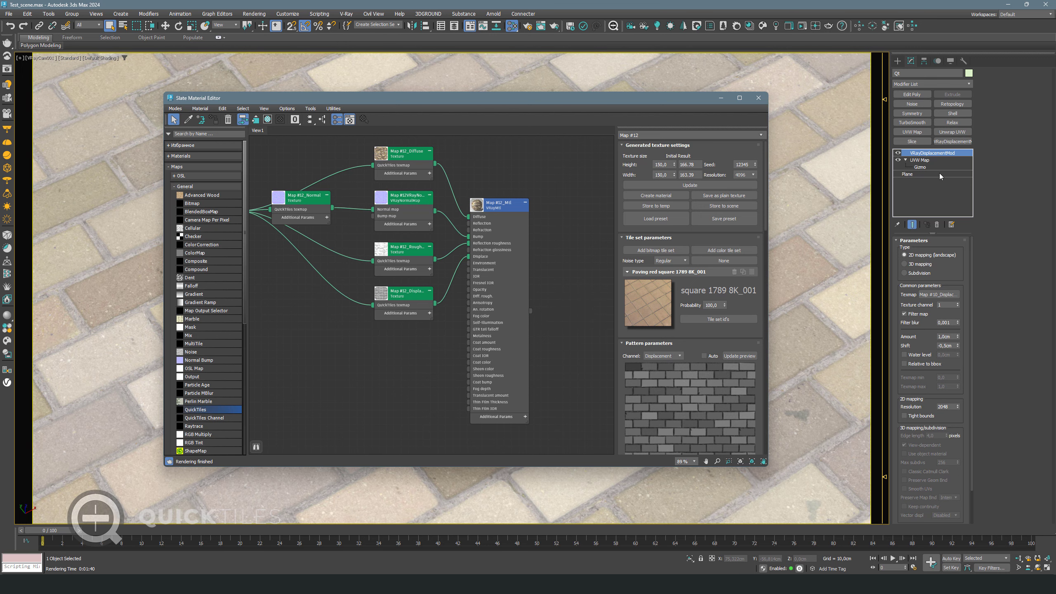
Set the plane's UVW Map Length to 166 cm and Width to 163 cm
click(919, 160)
click(930, 312)
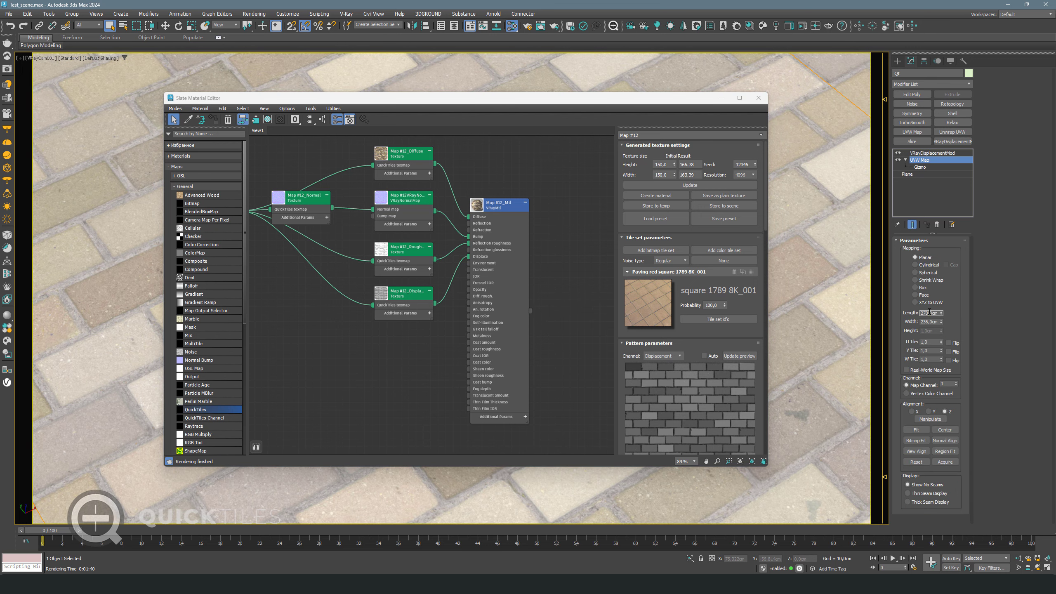
text(166)
key(Tab)
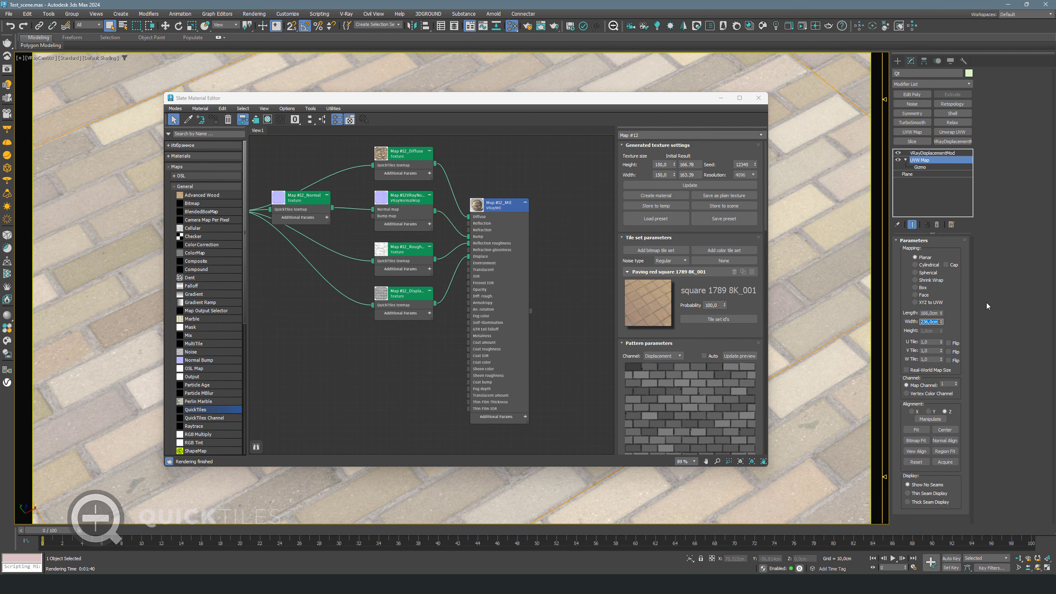
text(163)
key(Return)
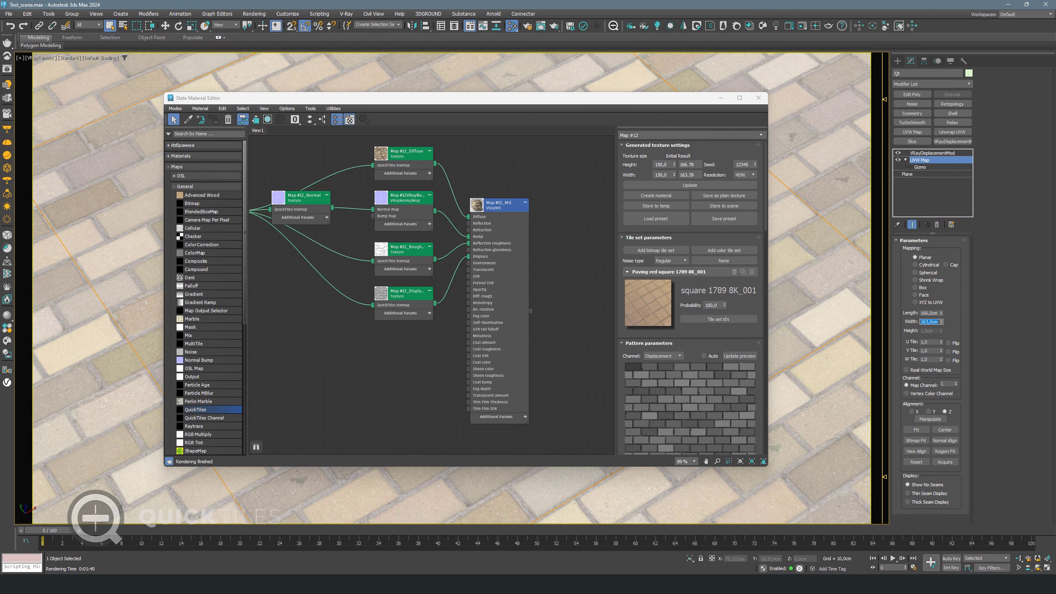
Instance the Displacement map into the displacement modifier's Texmap and render in V-Ray
click(932, 153)
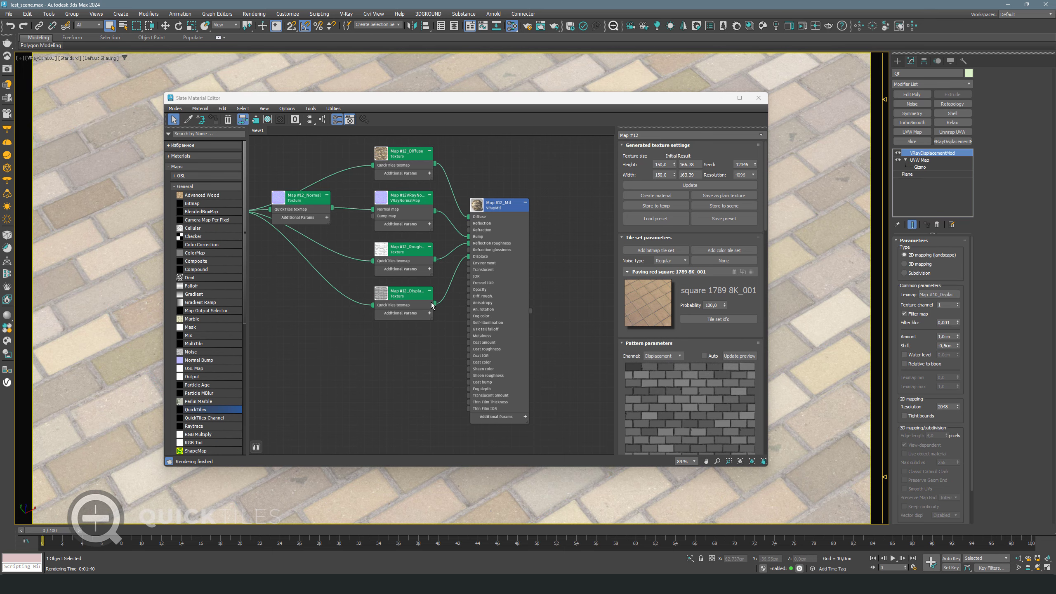
drag(435, 303, 946, 294)
click(510, 317)
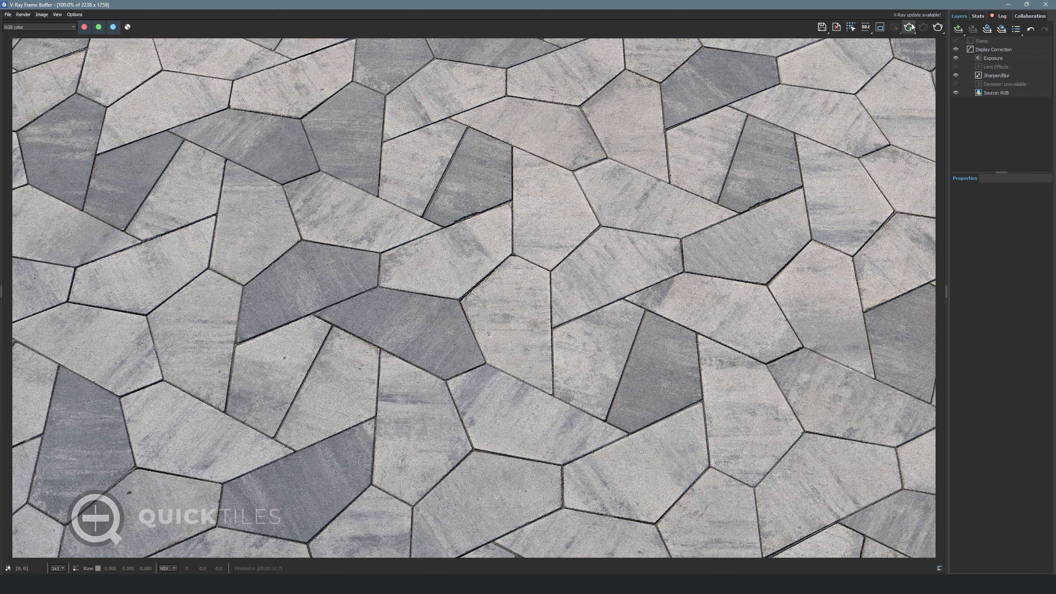
click(909, 28)
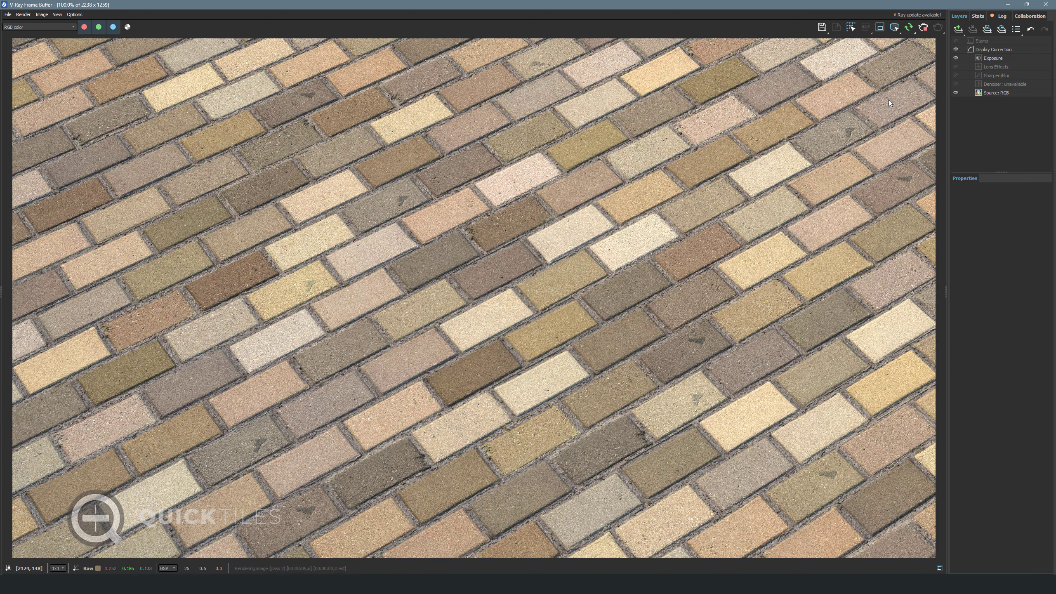